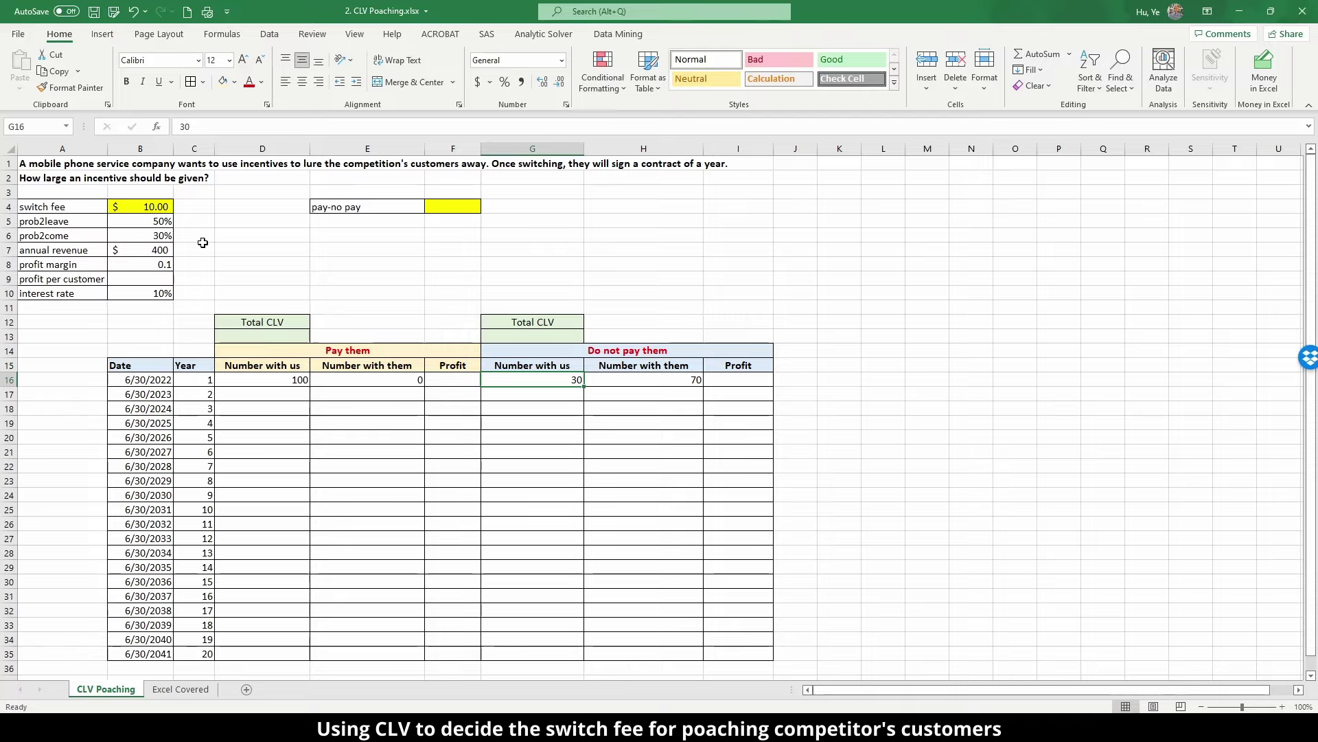
- Examine the problem statement and the year 1 customer counts in the "Pay them" and "Do not pay them" scenarios
{"action": "left_click", "coordinate": [64, 164]}
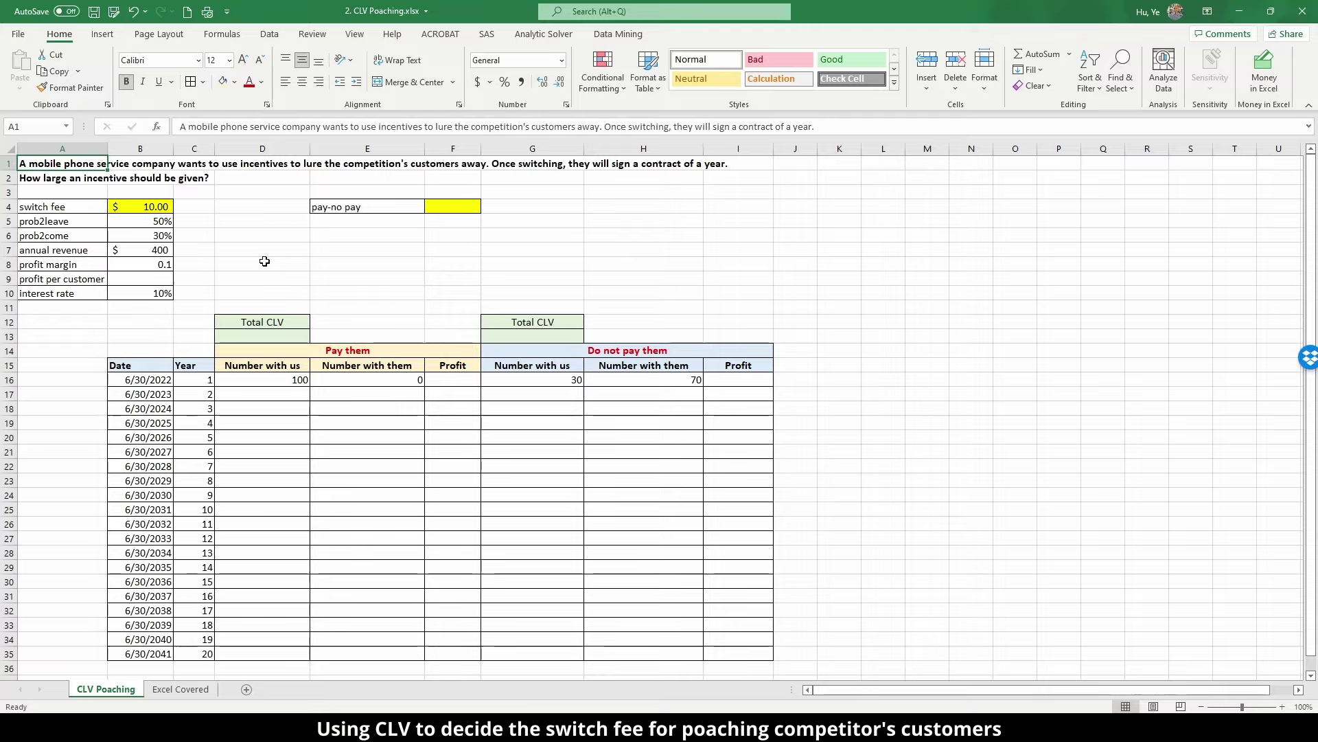
{"action": "left_click", "coordinate": [313, 352]}
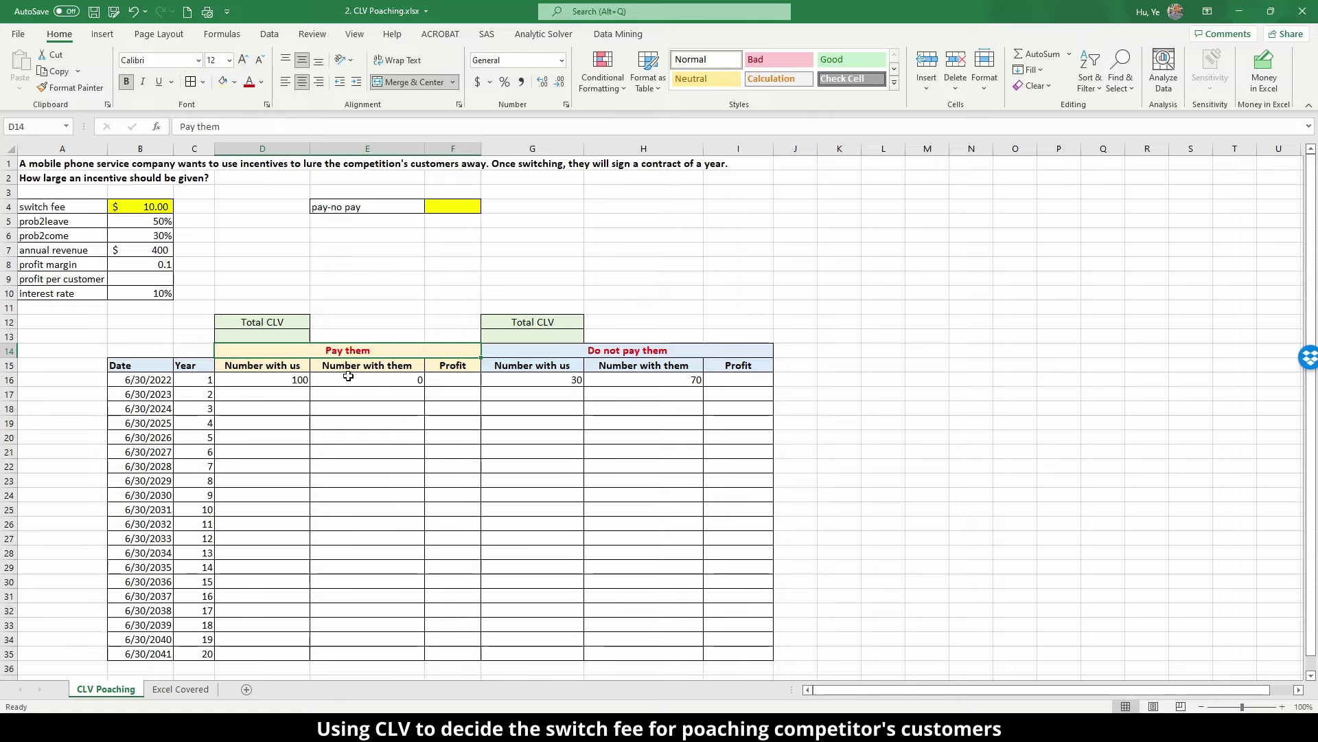
{"action": "left_click", "coordinate": [293, 377]}
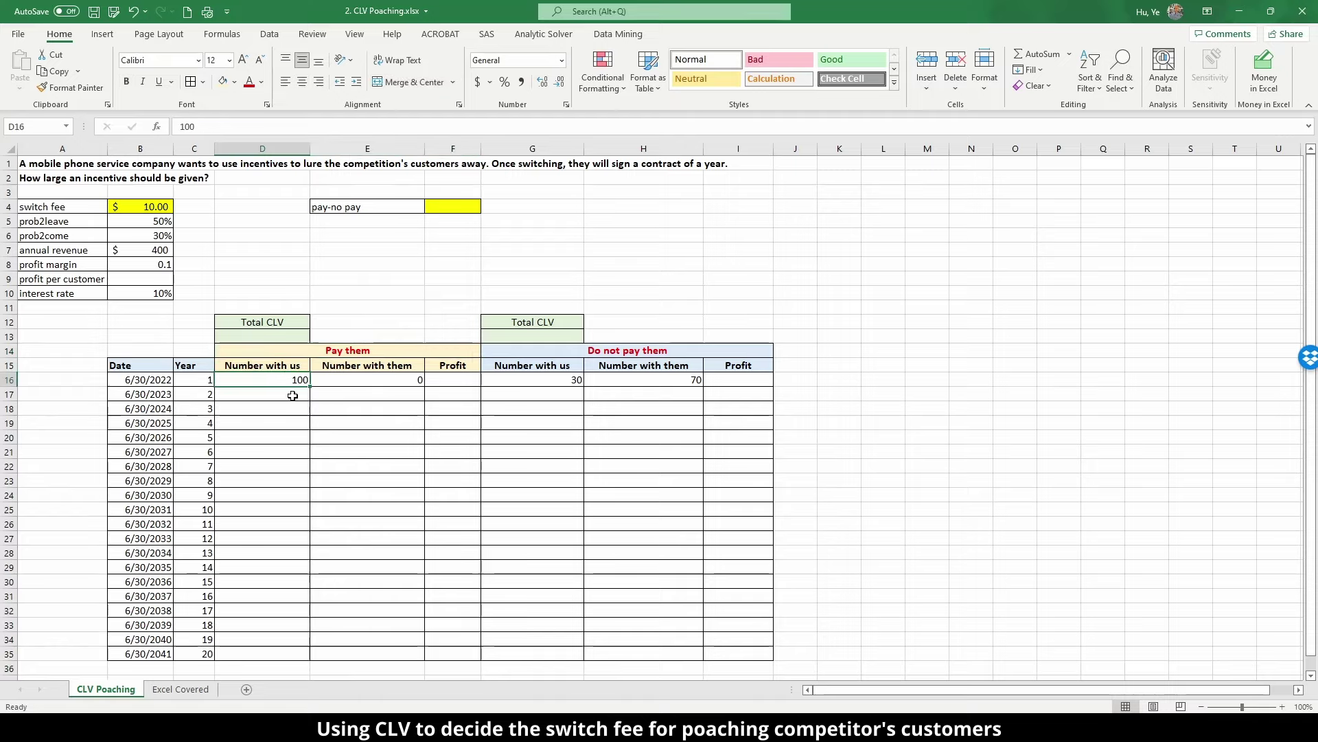
{"action": "left_click_drag", "start_coordinate": [358, 366], "coordinate": [362, 379]}
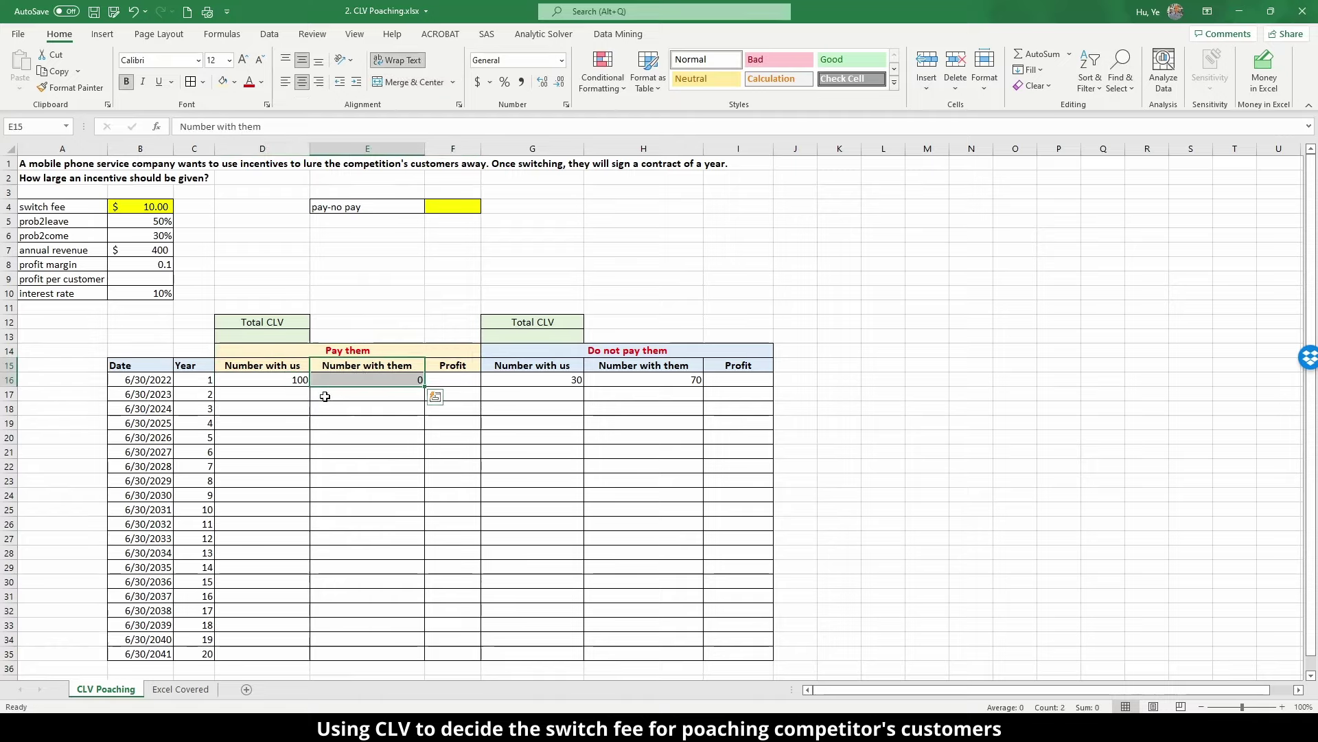
{"action": "left_click", "coordinate": [278, 366]}
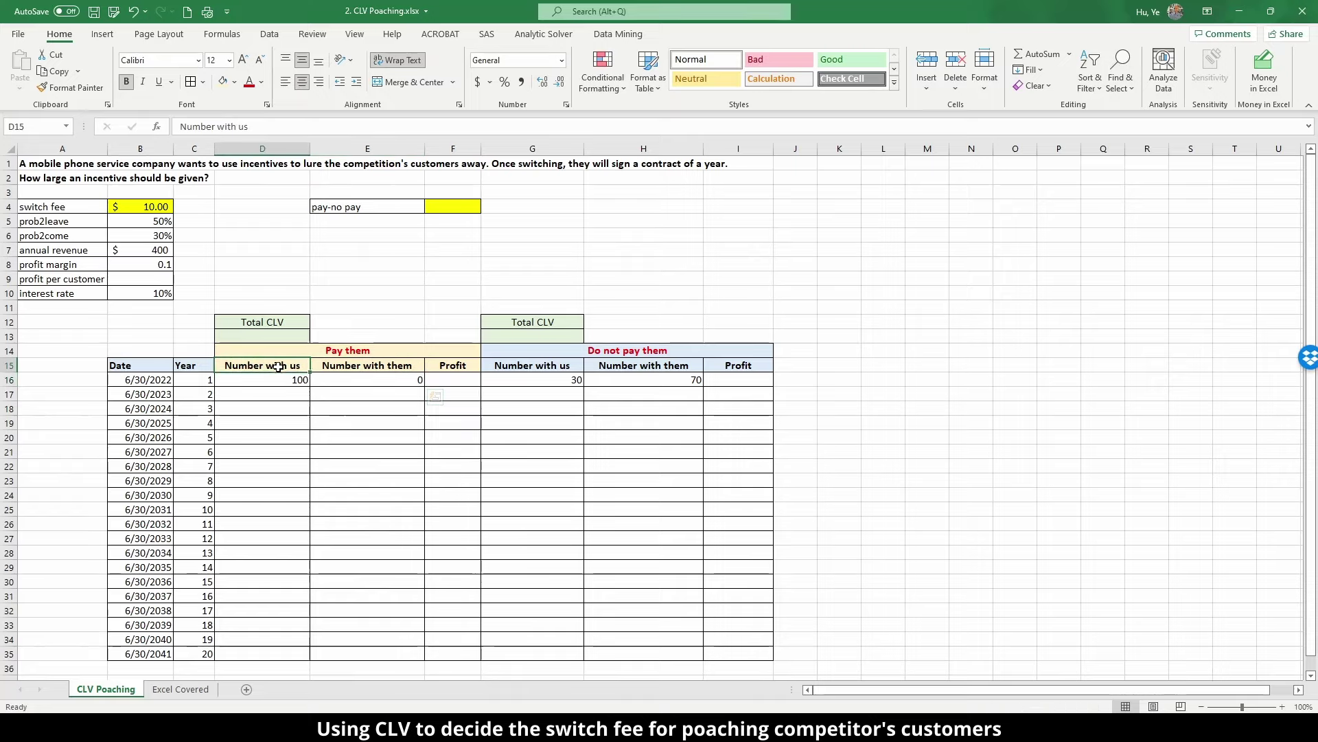
{"action": "left_click_drag", "start_coordinate": [278, 366], "coordinate": [282, 380]}
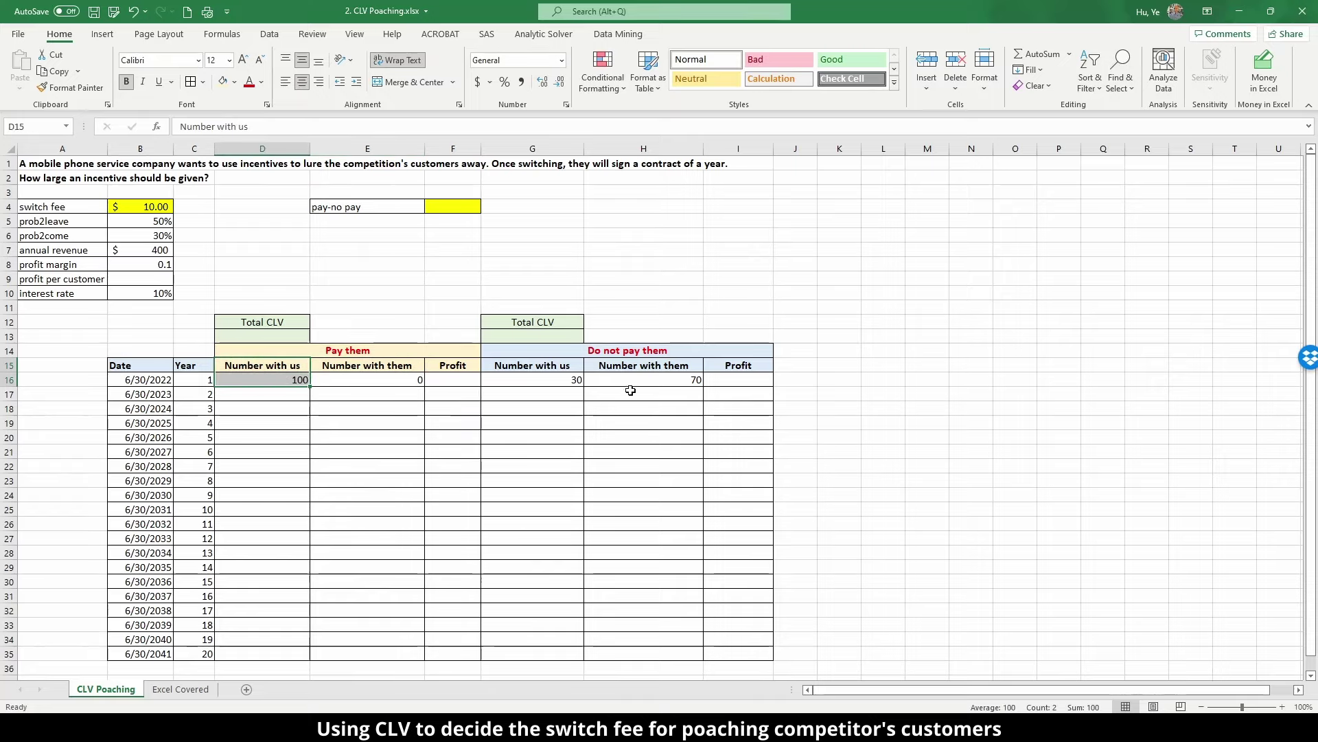
{"action": "left_click", "coordinate": [618, 352]}
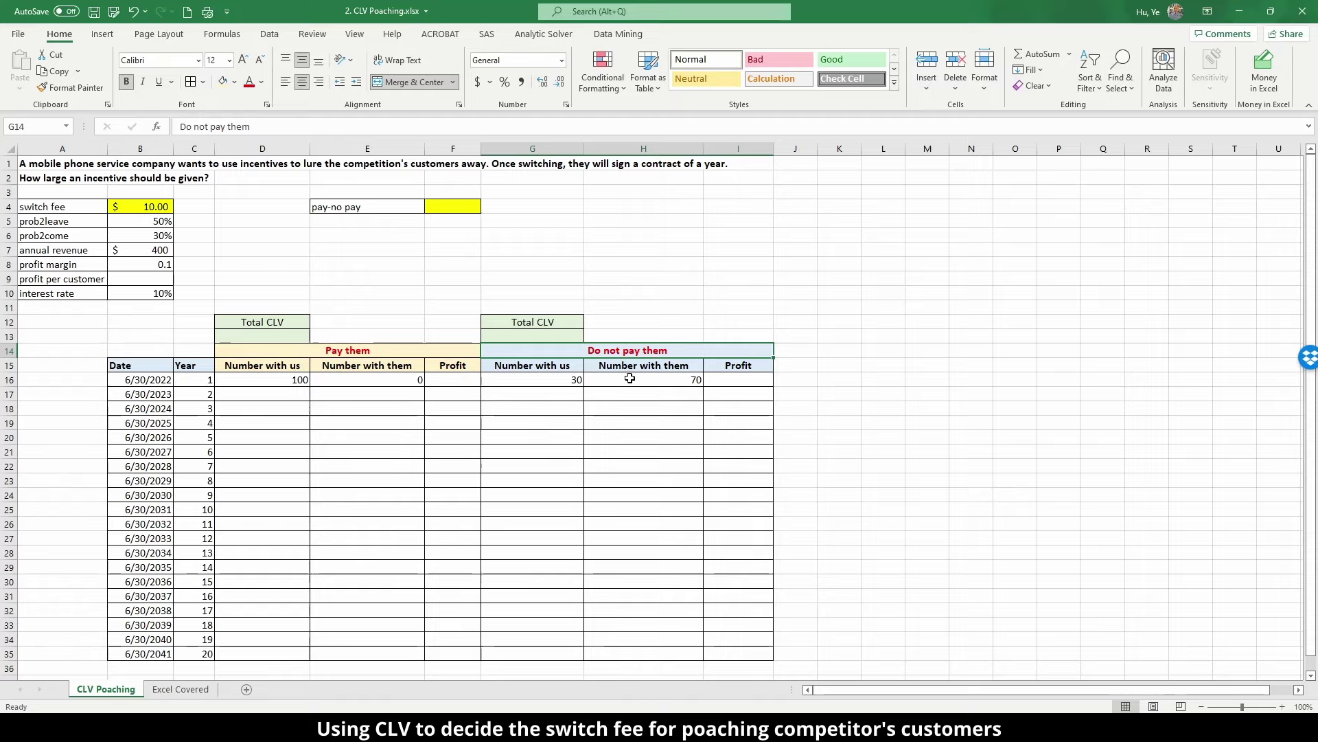
{"action": "left_click_drag", "start_coordinate": [642, 368], "coordinate": [633, 374]}
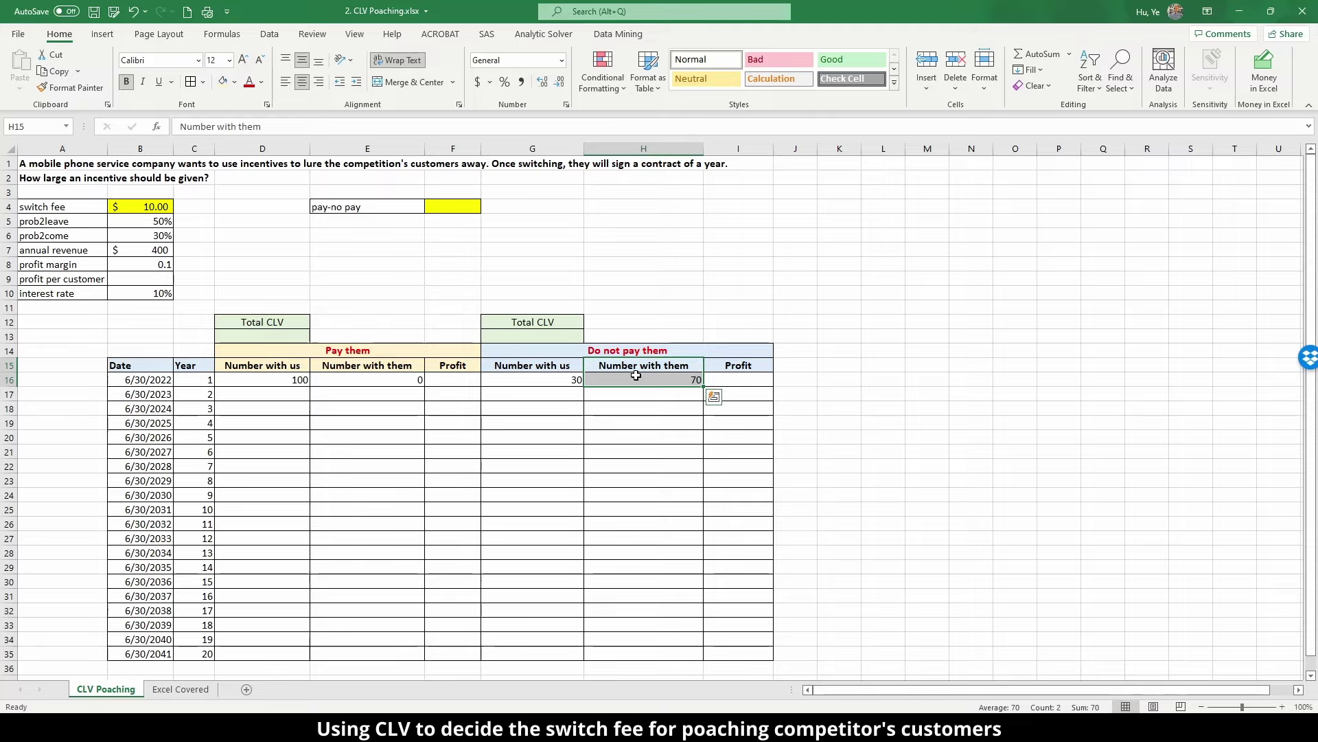
{"action": "left_click_drag", "start_coordinate": [527, 366], "coordinate": [530, 378]}
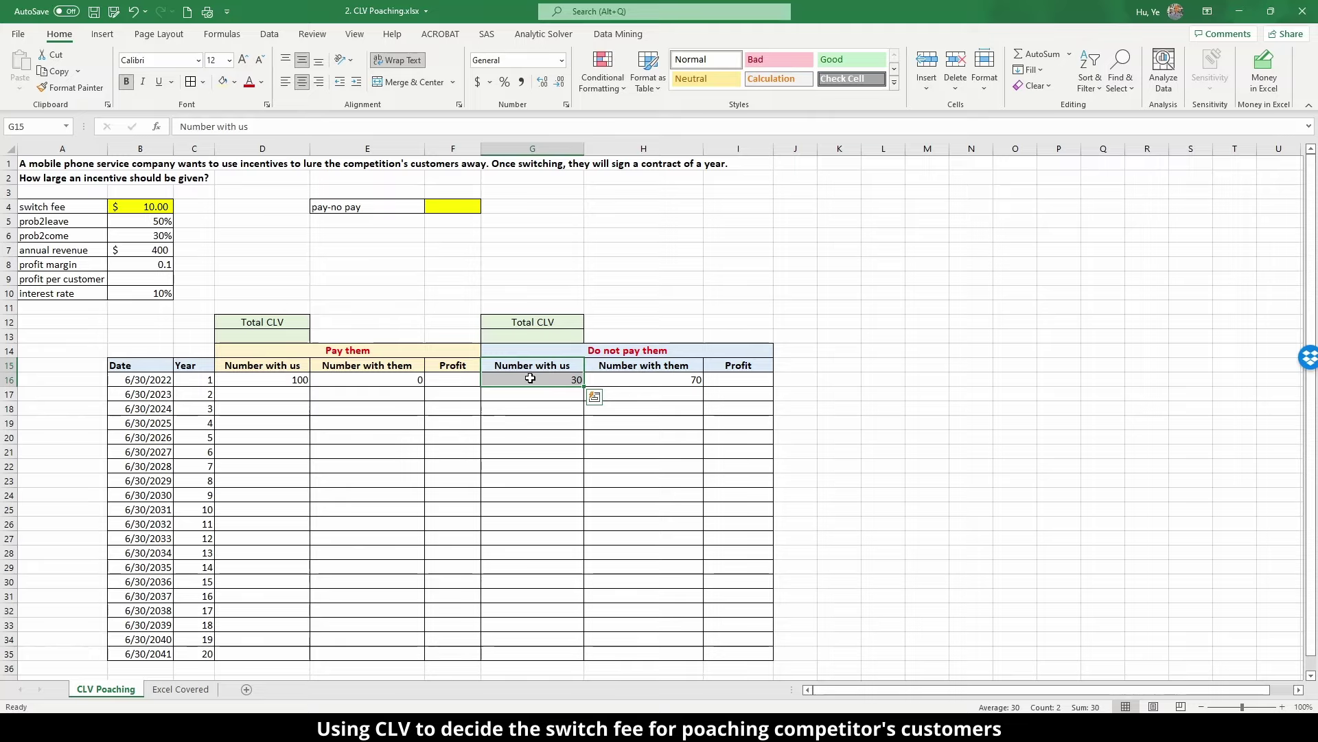
{"action": "left_click", "coordinate": [575, 379]}
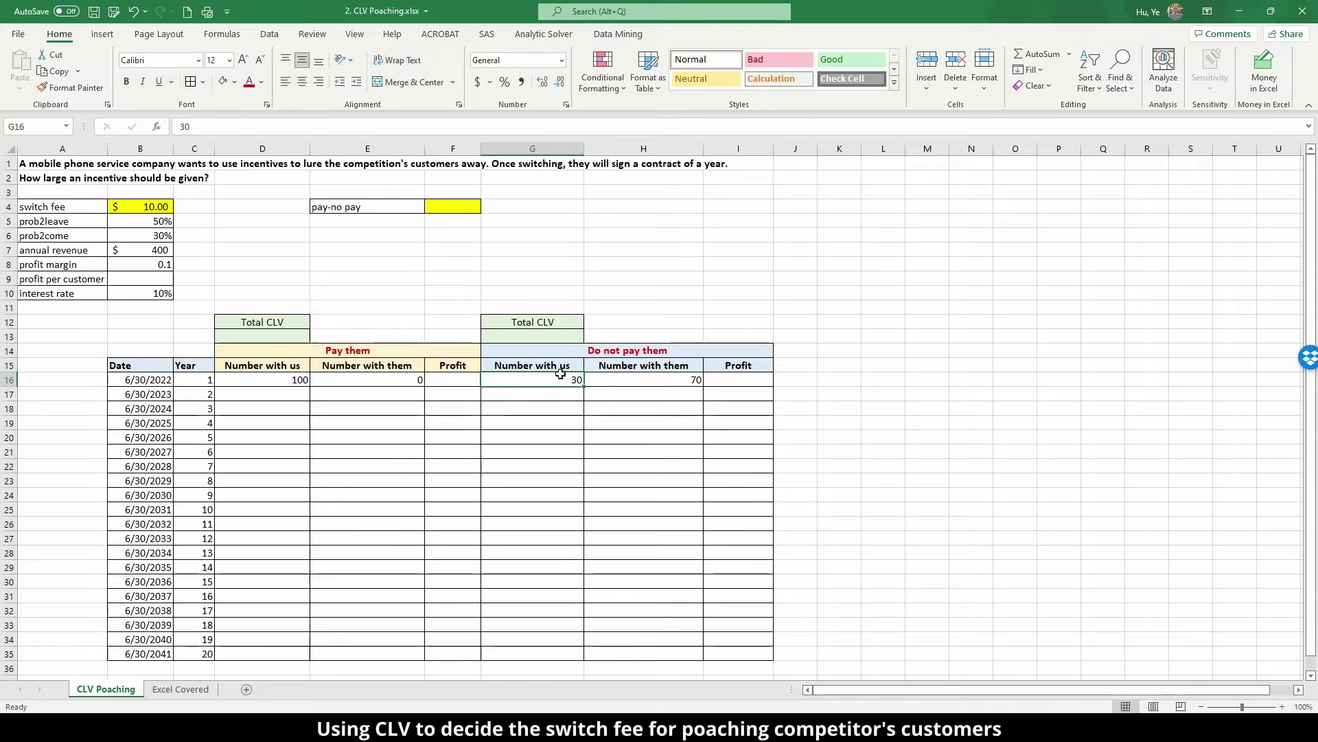
{"action": "left_click", "coordinate": [618, 377]}
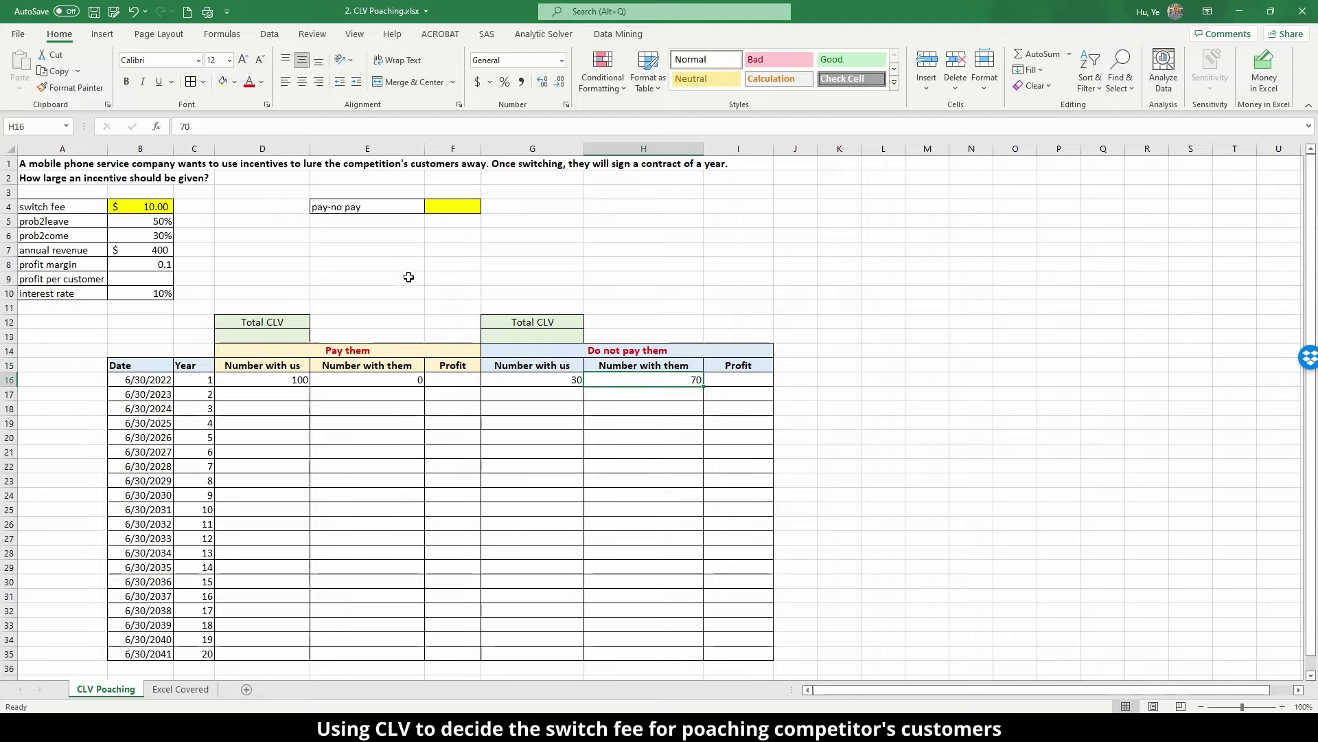
- Review the switch fee, prob2leave, prob2come, annual revenue and profit margin assumptions against the year 1 customer counts
{"action": "left_click", "coordinate": [137, 210]}
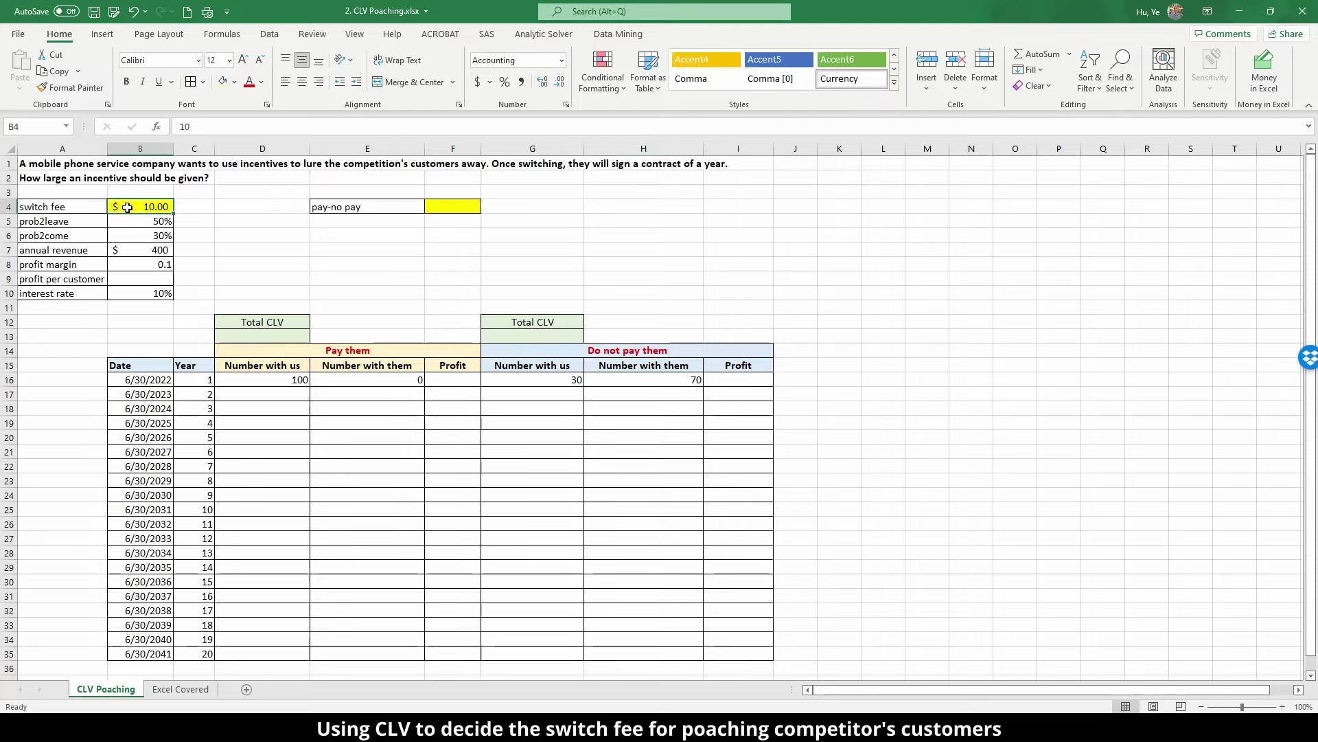
{"action": "left_click_drag", "start_coordinate": [65, 207], "coordinate": [119, 208]}
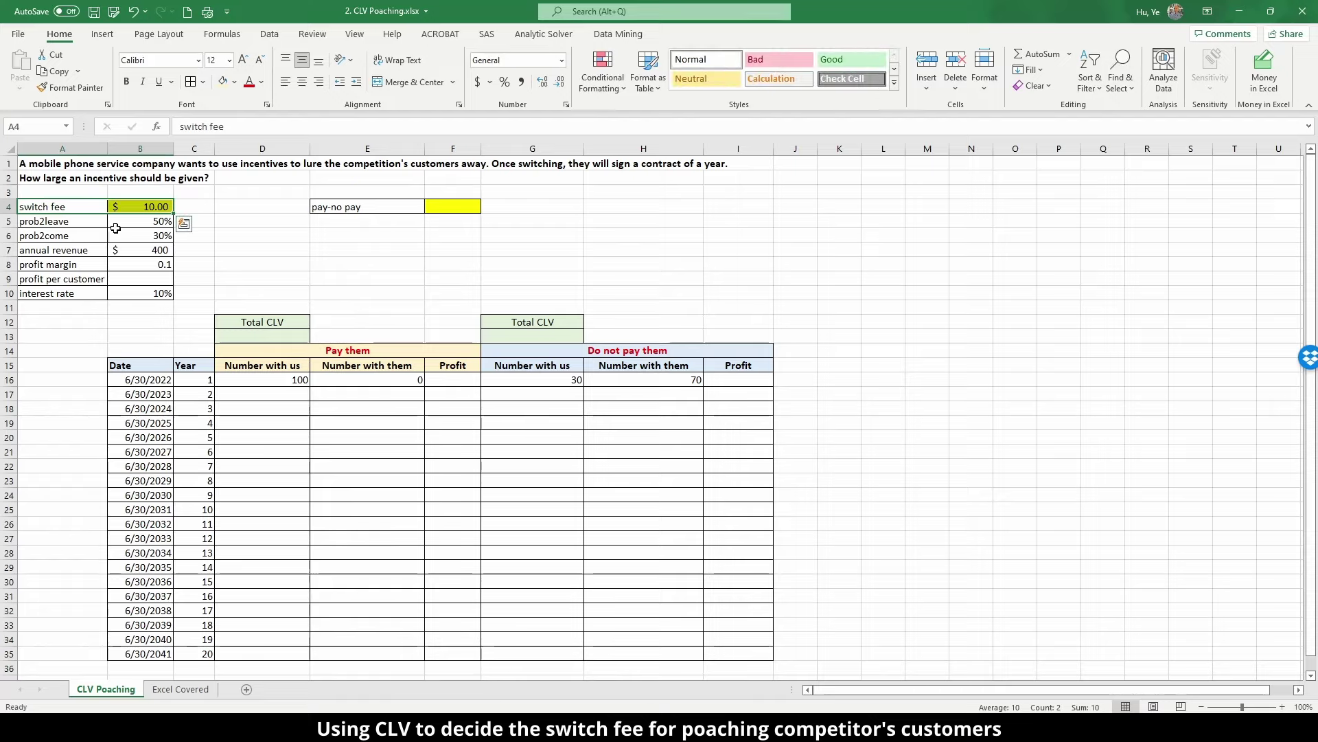
{"action": "left_click", "coordinate": [154, 201]}
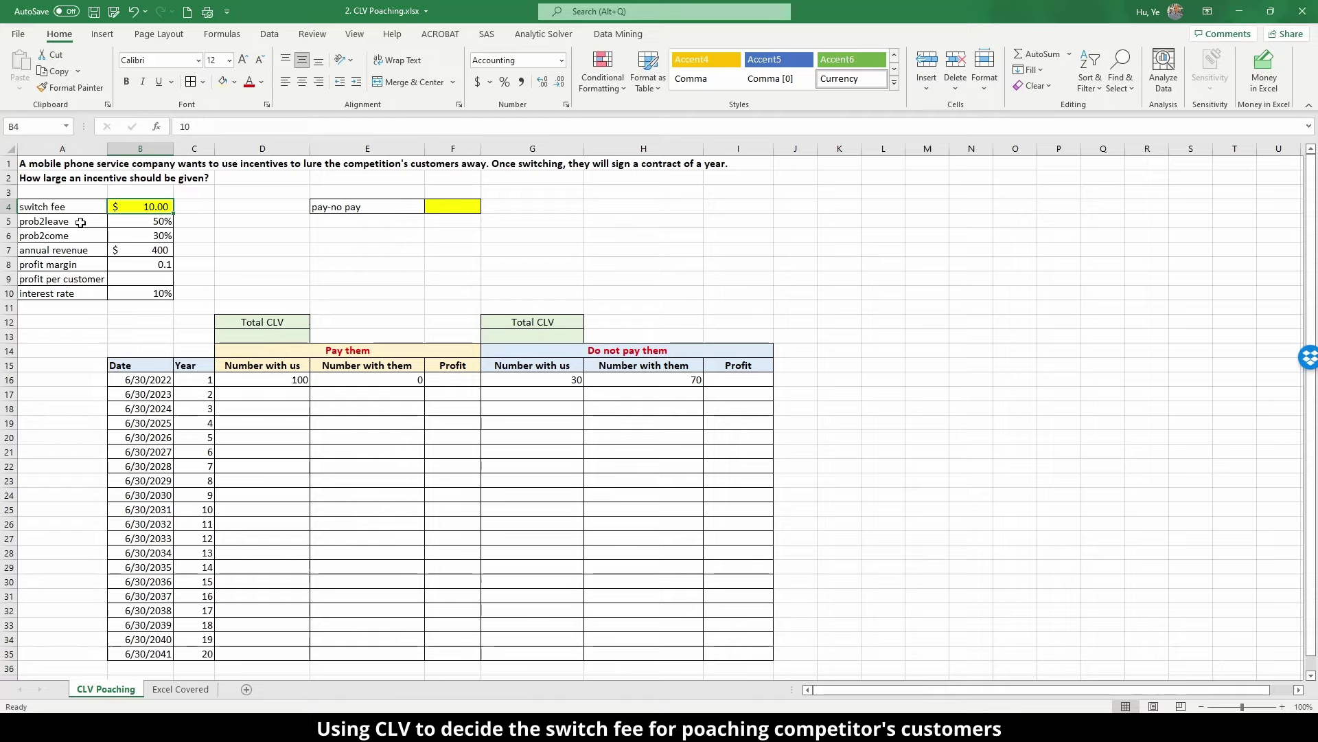
{"action": "left_click_drag", "start_coordinate": [81, 222], "coordinate": [111, 221]}
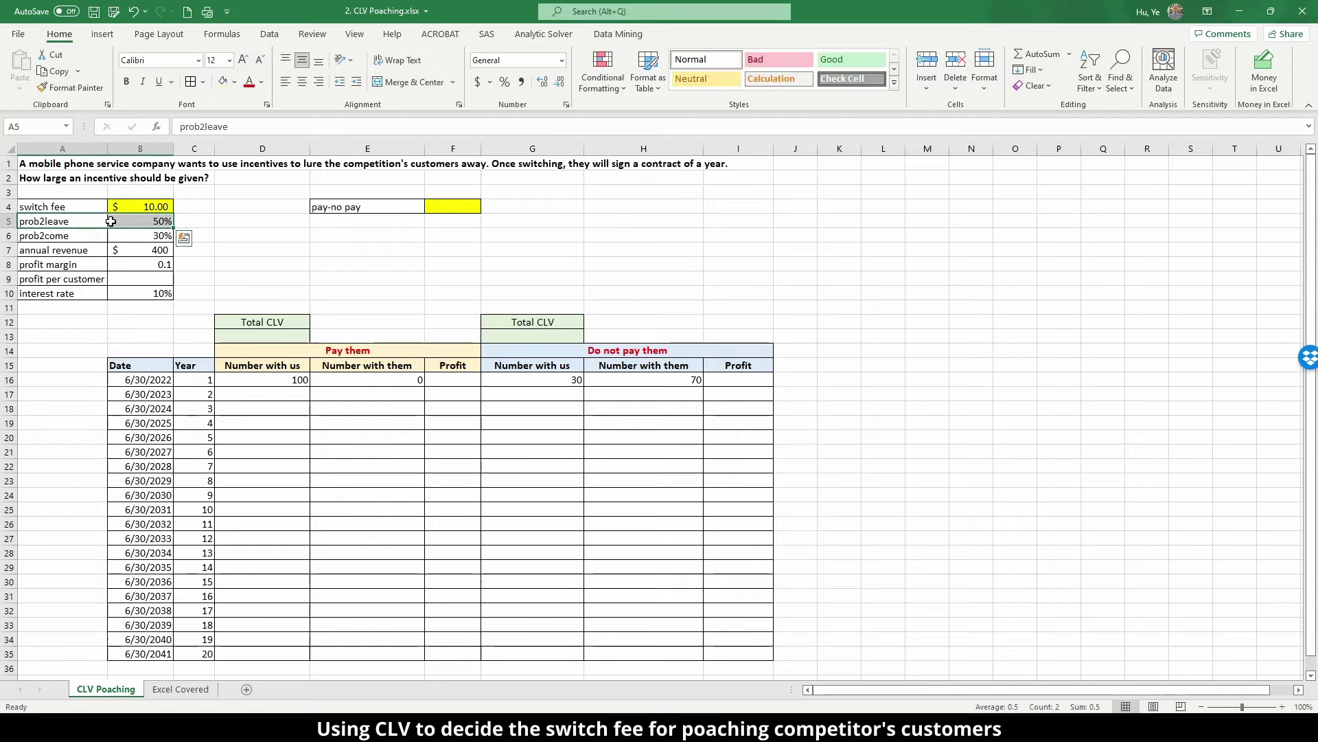
{"action": "left_click", "coordinate": [74, 236]}
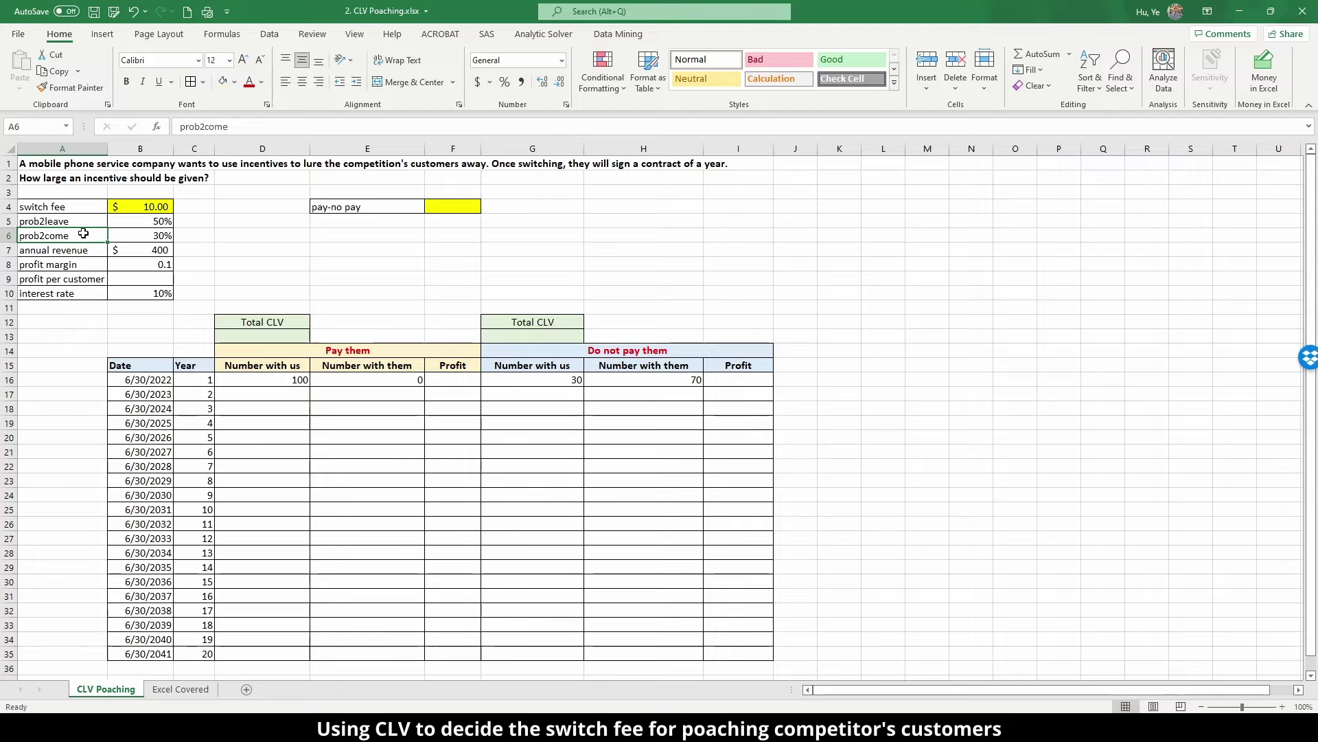
{"action": "left_click_drag", "start_coordinate": [73, 236], "coordinate": [168, 237]}
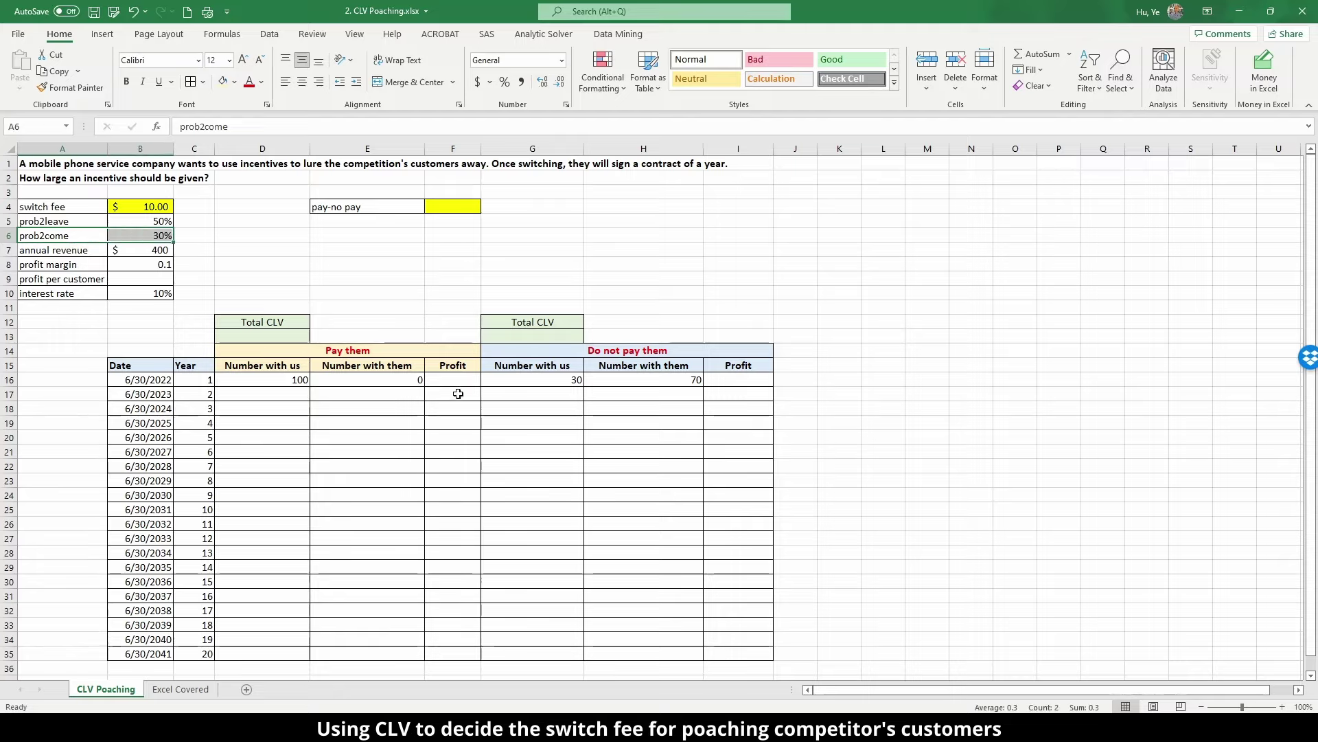
{"action": "left_click", "coordinate": [515, 383]}
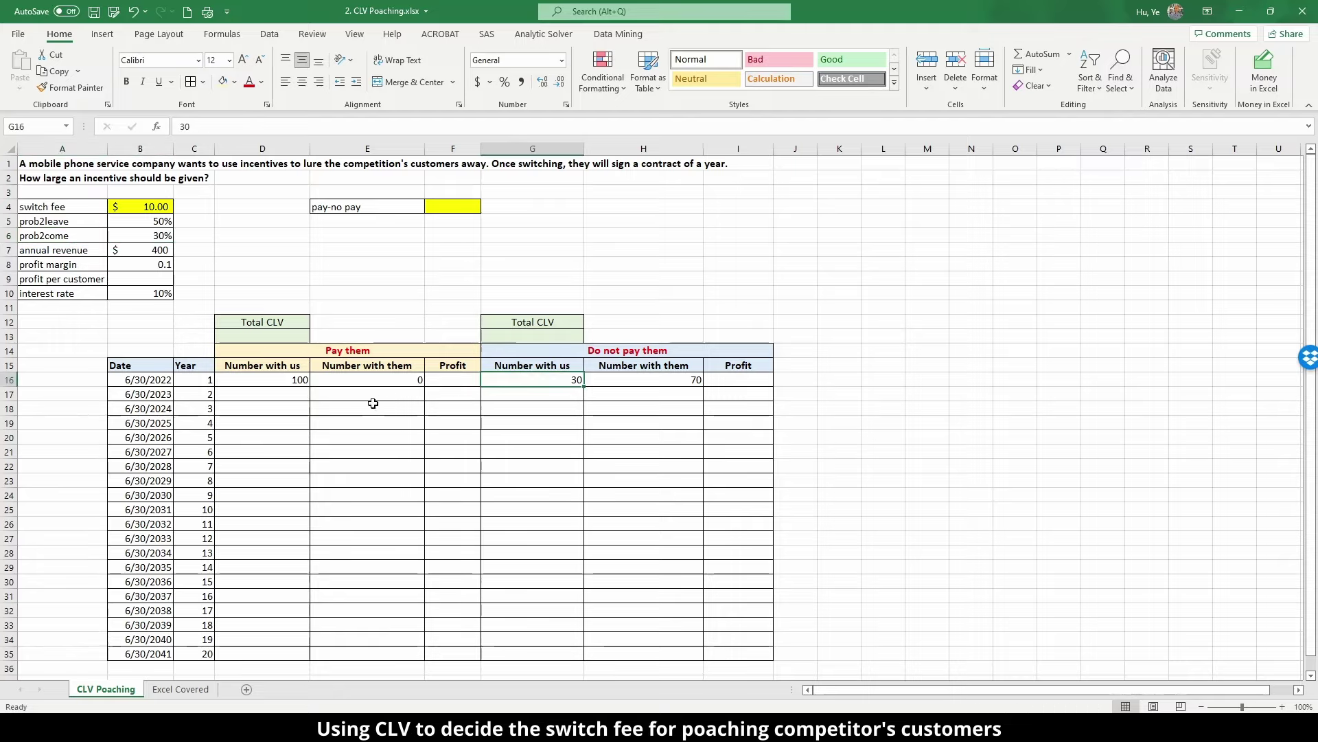
{"action": "left_click", "coordinate": [152, 233]}
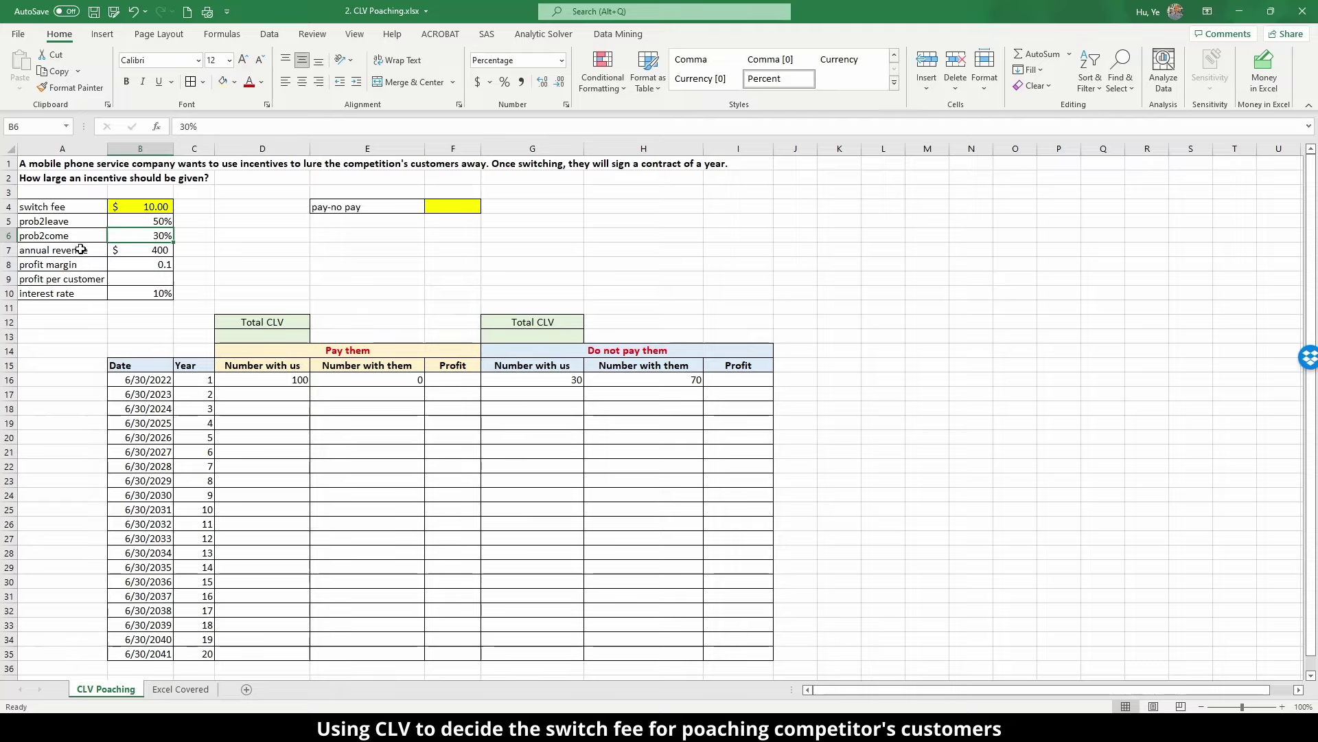
{"action": "left_click_drag", "start_coordinate": [72, 250], "coordinate": [131, 254]}
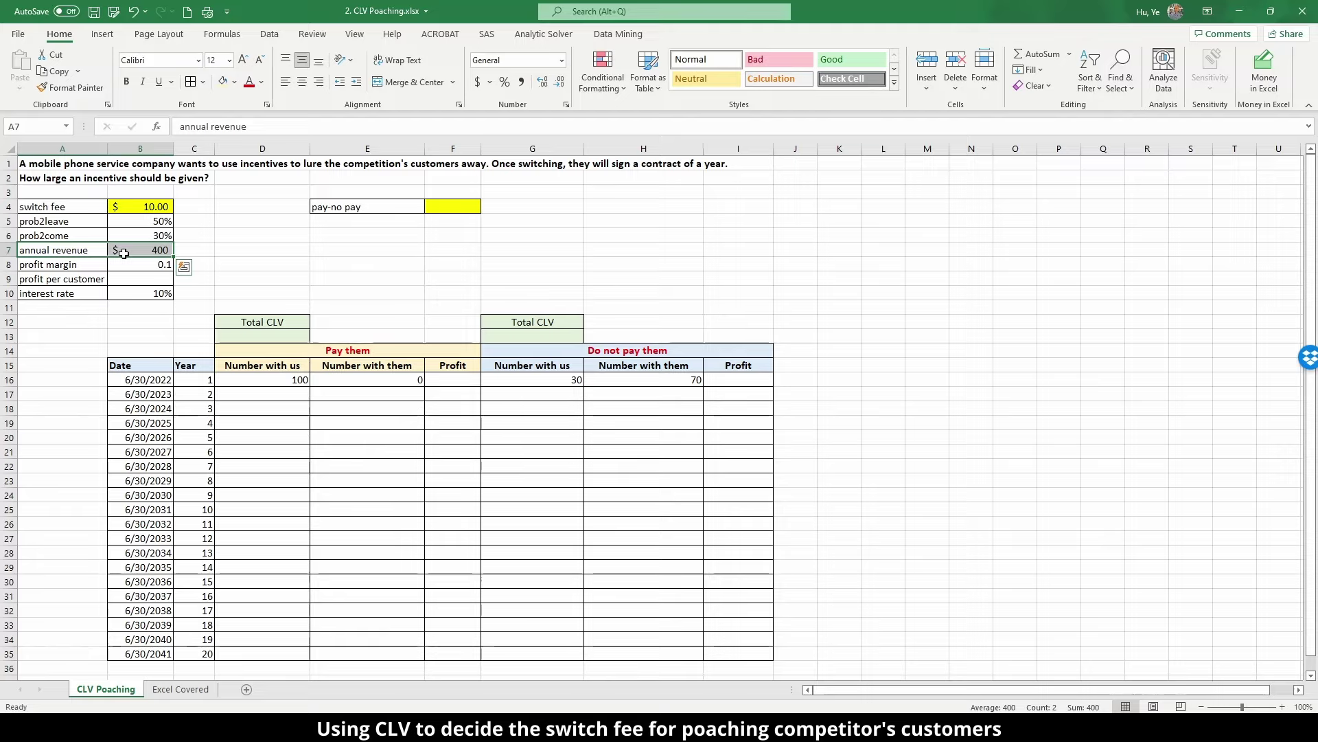
{"action": "left_click_drag", "start_coordinate": [60, 267], "coordinate": [108, 266]}
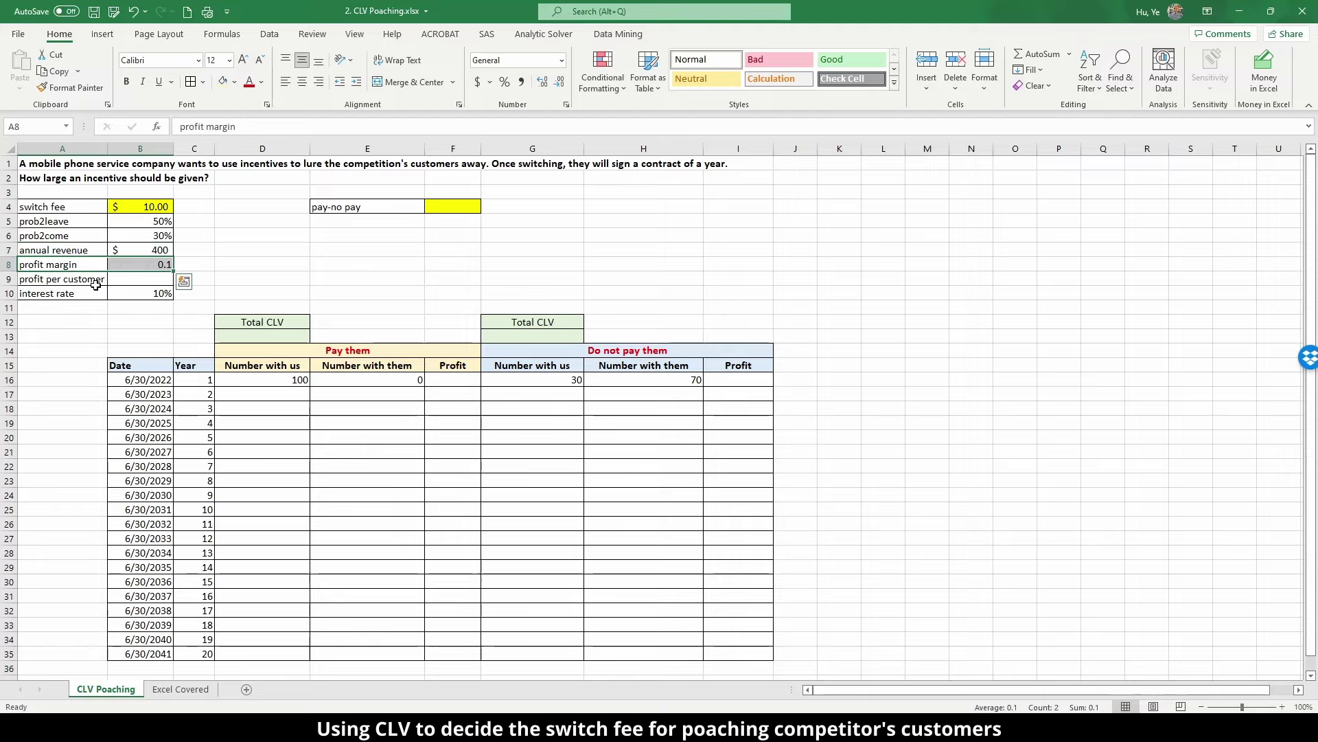
- Calculate the profit per customer in B9 as annual revenue times profit margin with the formula =B7*B8
{"action": "left_click", "coordinate": [76, 280]}
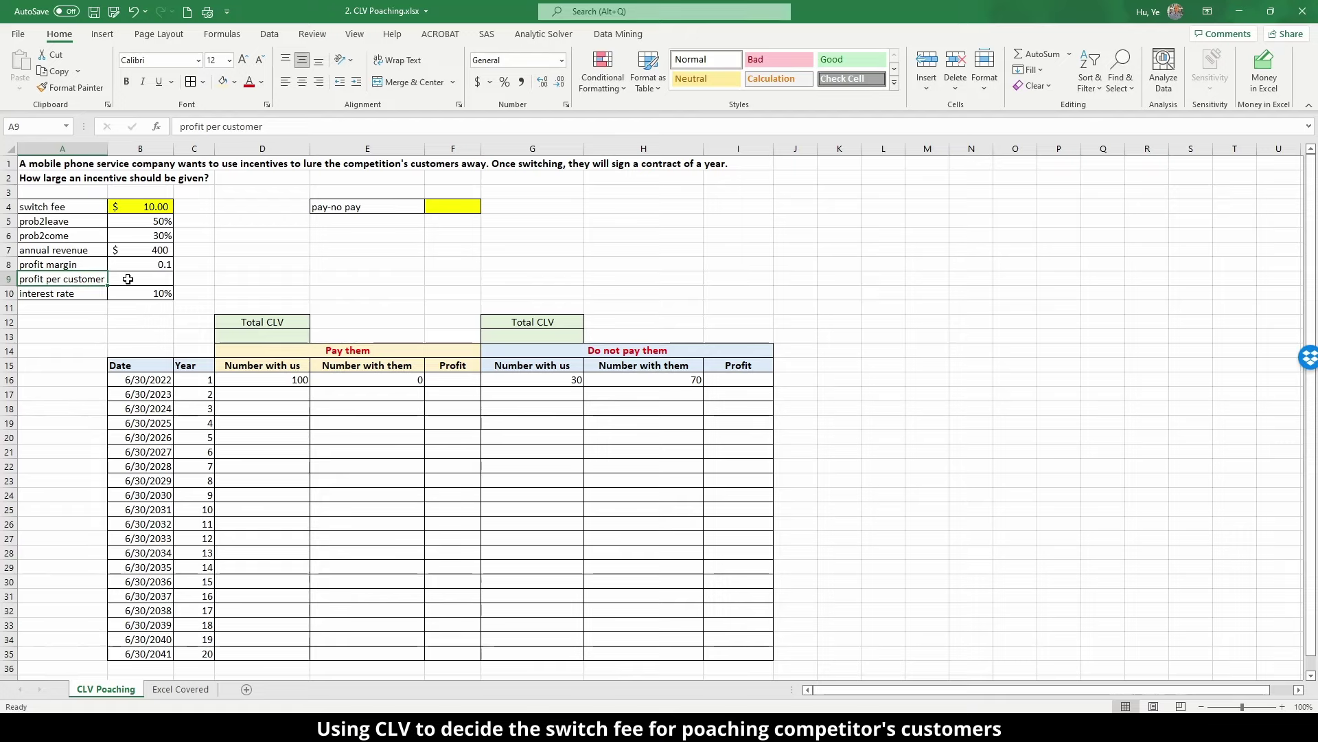
{"action": "left_click", "coordinate": [128, 279]}
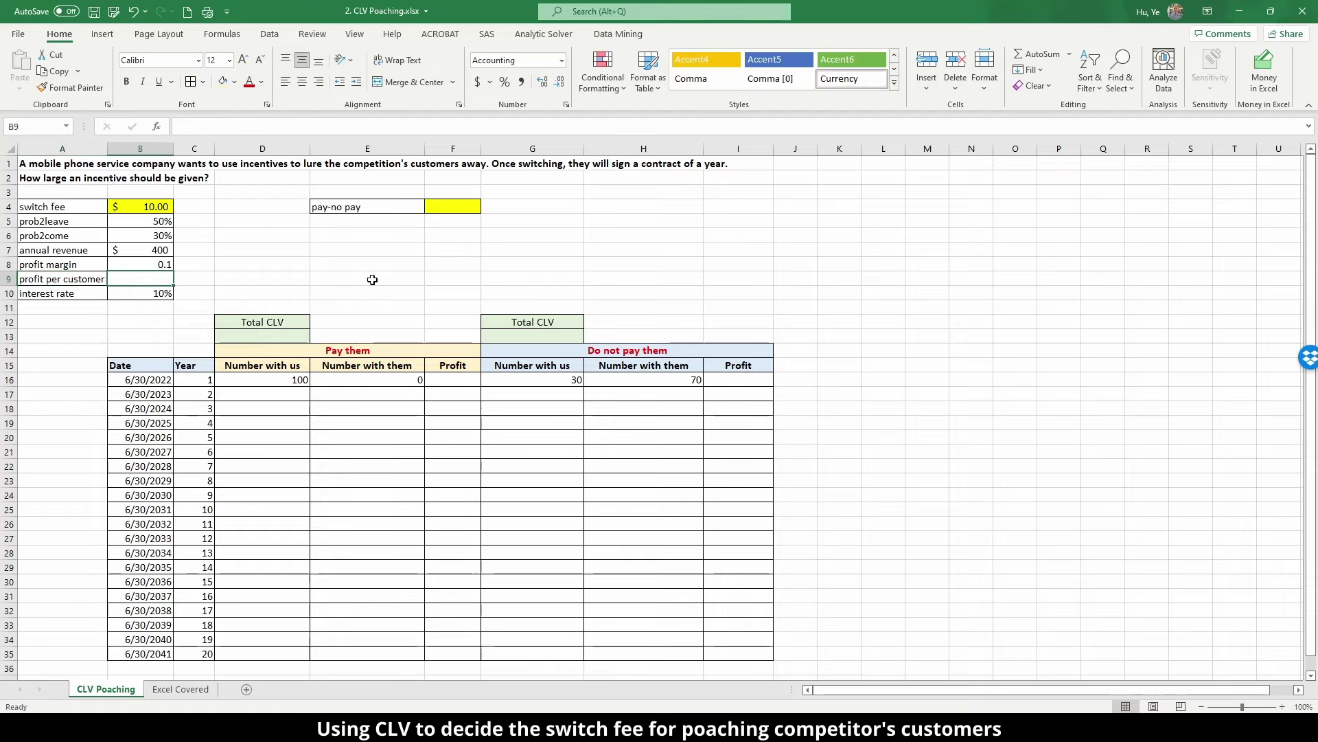
{"action": "type", "text": "="}
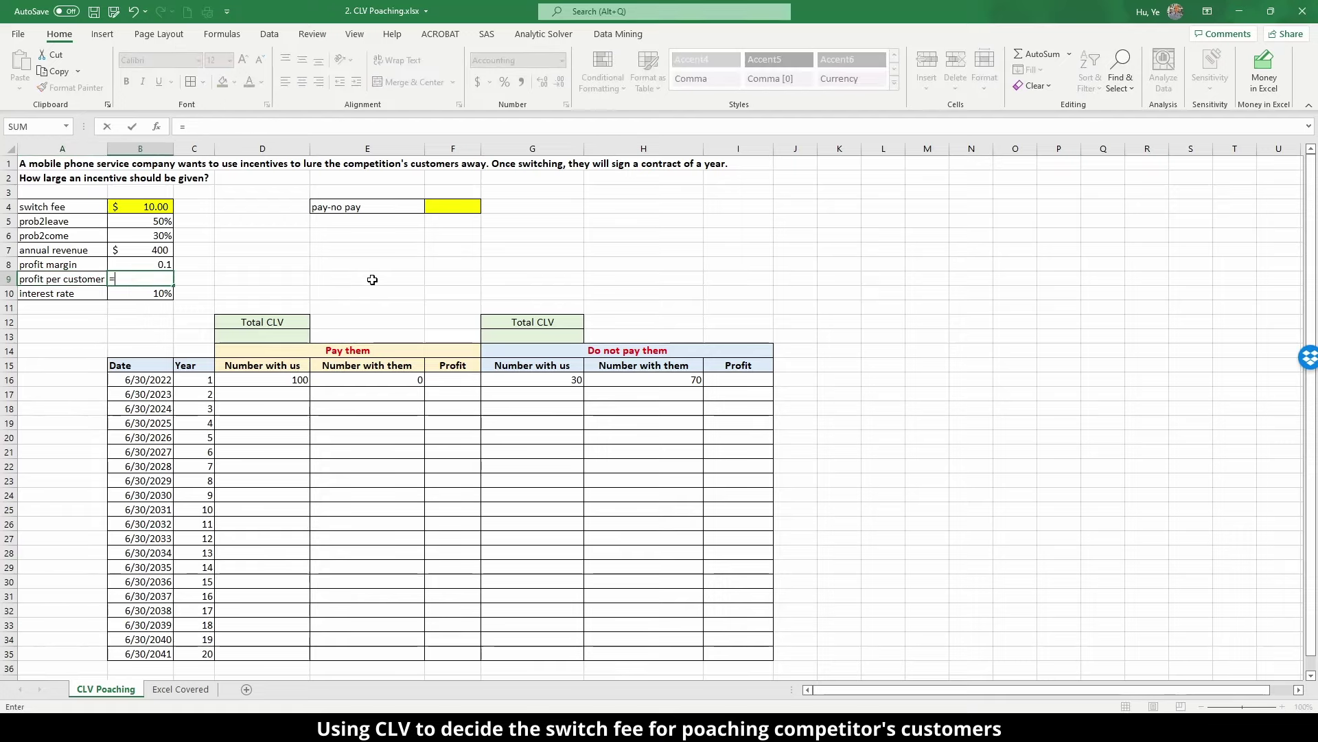
{"action": "left_click", "coordinate": [151, 251]}
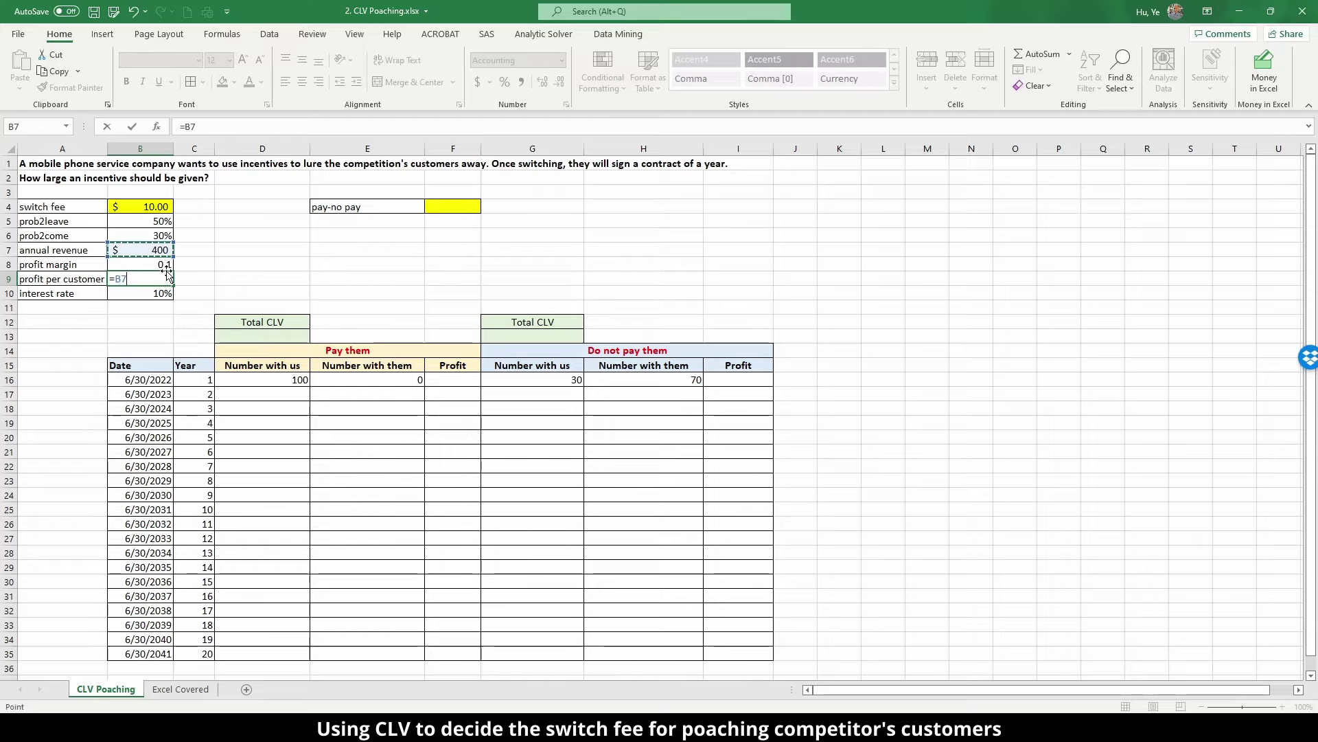
{"action": "type", "text": "*"}
{"action": "left_click", "coordinate": [168, 269]}
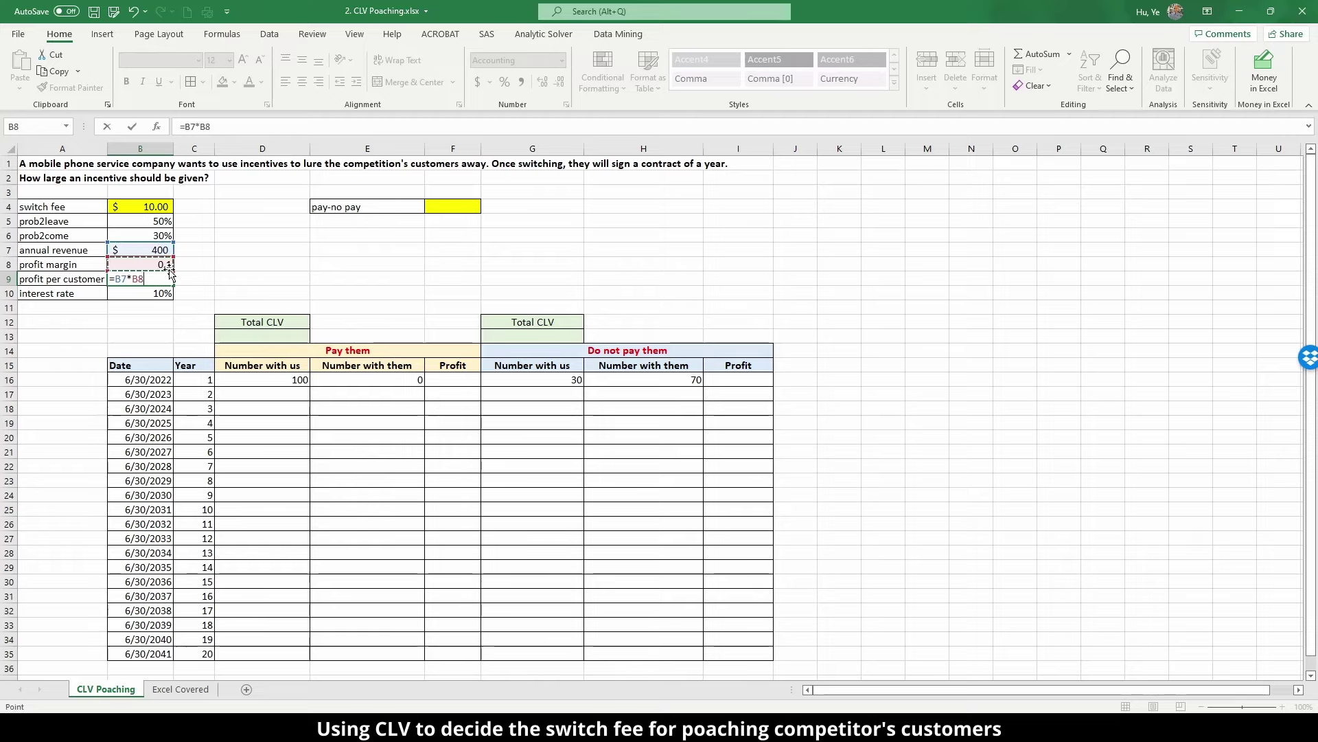
{"action": "key", "text": "Return"}
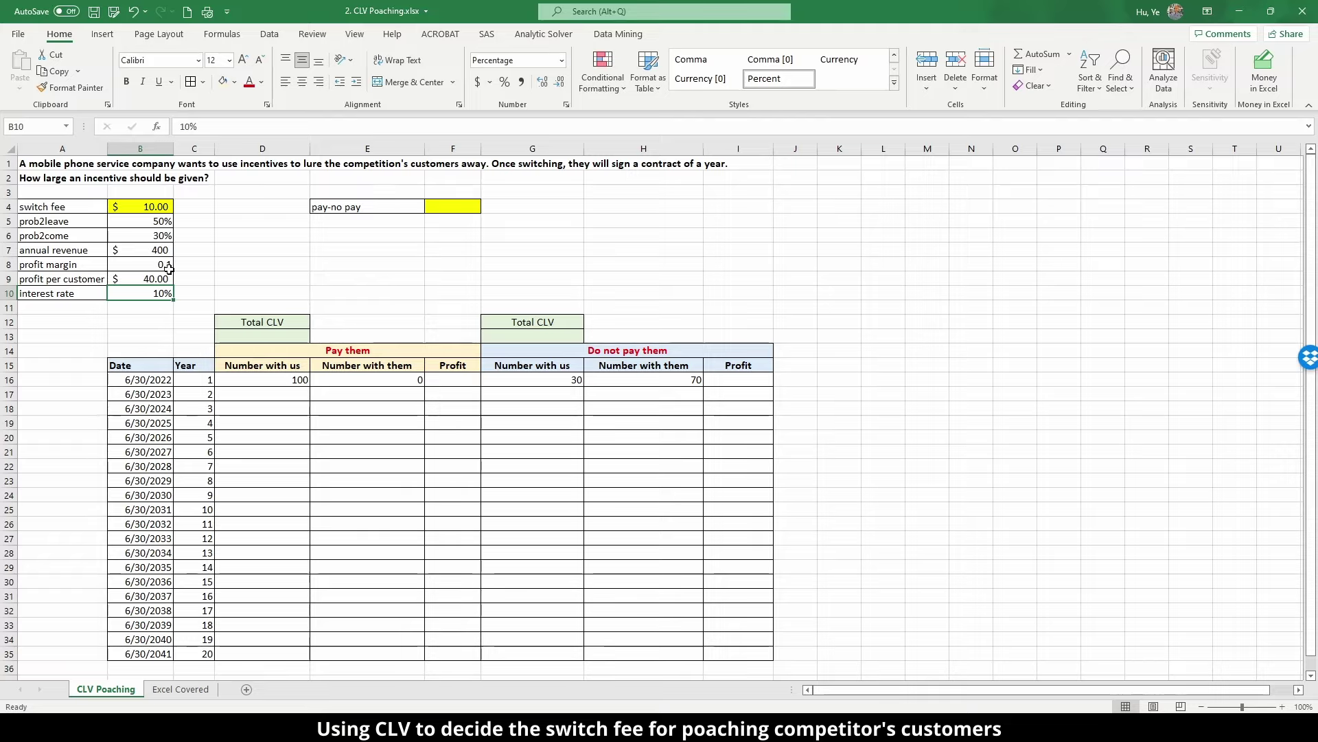
{"action": "left_click", "coordinate": [143, 277]}
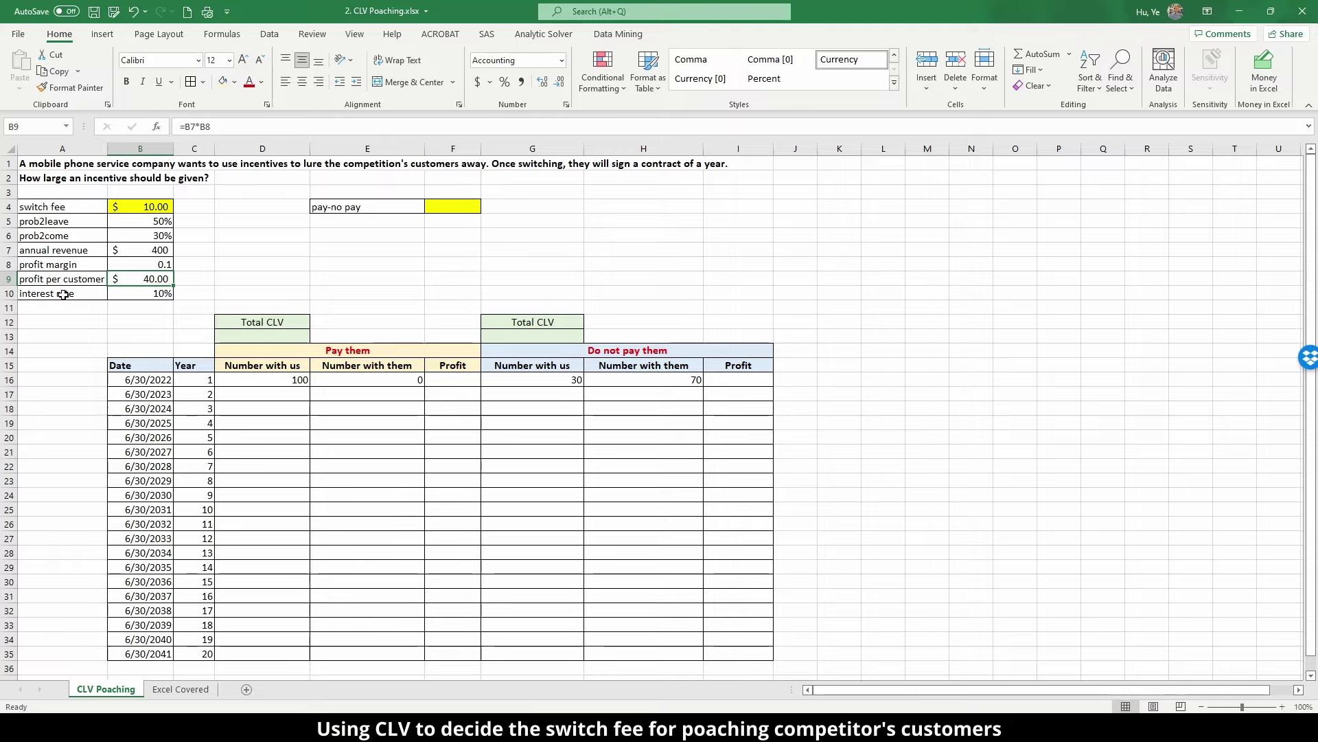
- Create named ranges for the assumptions in A4:B10 from the left column labels, and open the Name Manager to check them
{"action": "left_click_drag", "start_coordinate": [63, 294], "coordinate": [141, 294]}
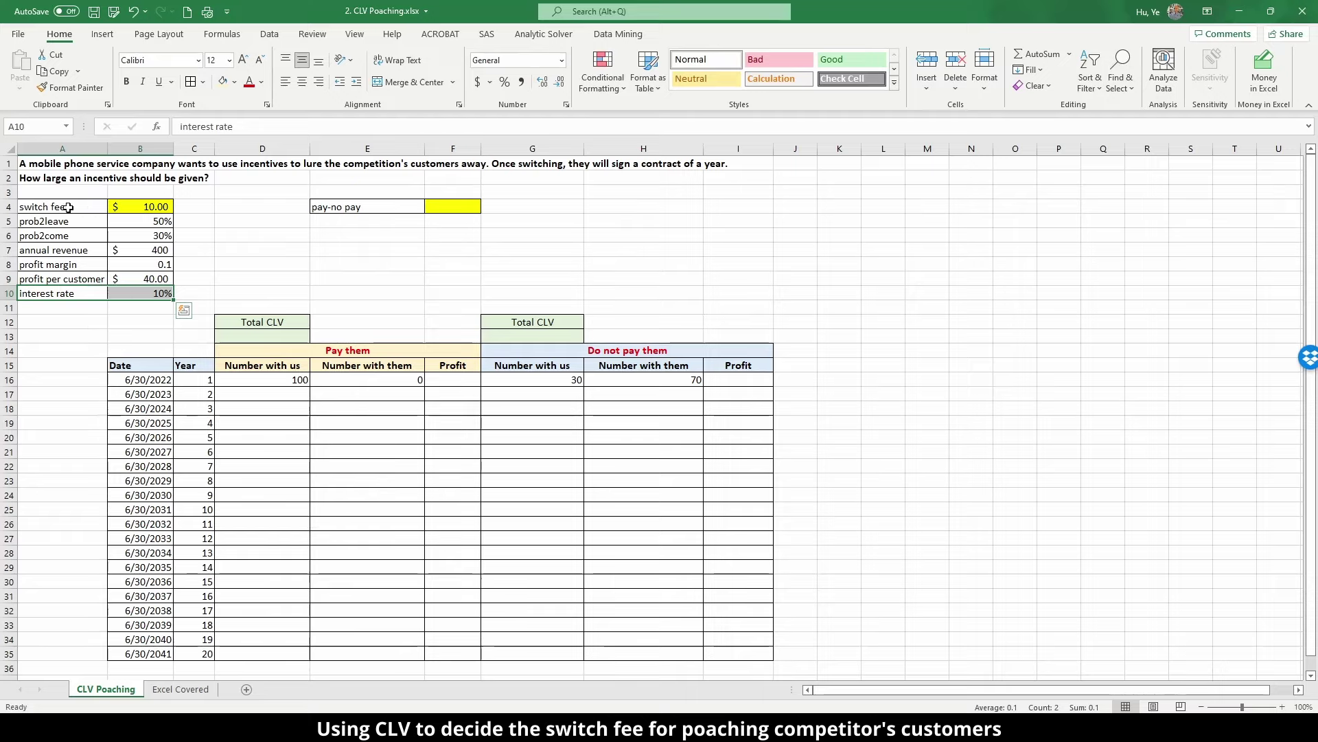
{"action": "left_click_drag", "start_coordinate": [68, 207], "coordinate": [131, 288]}
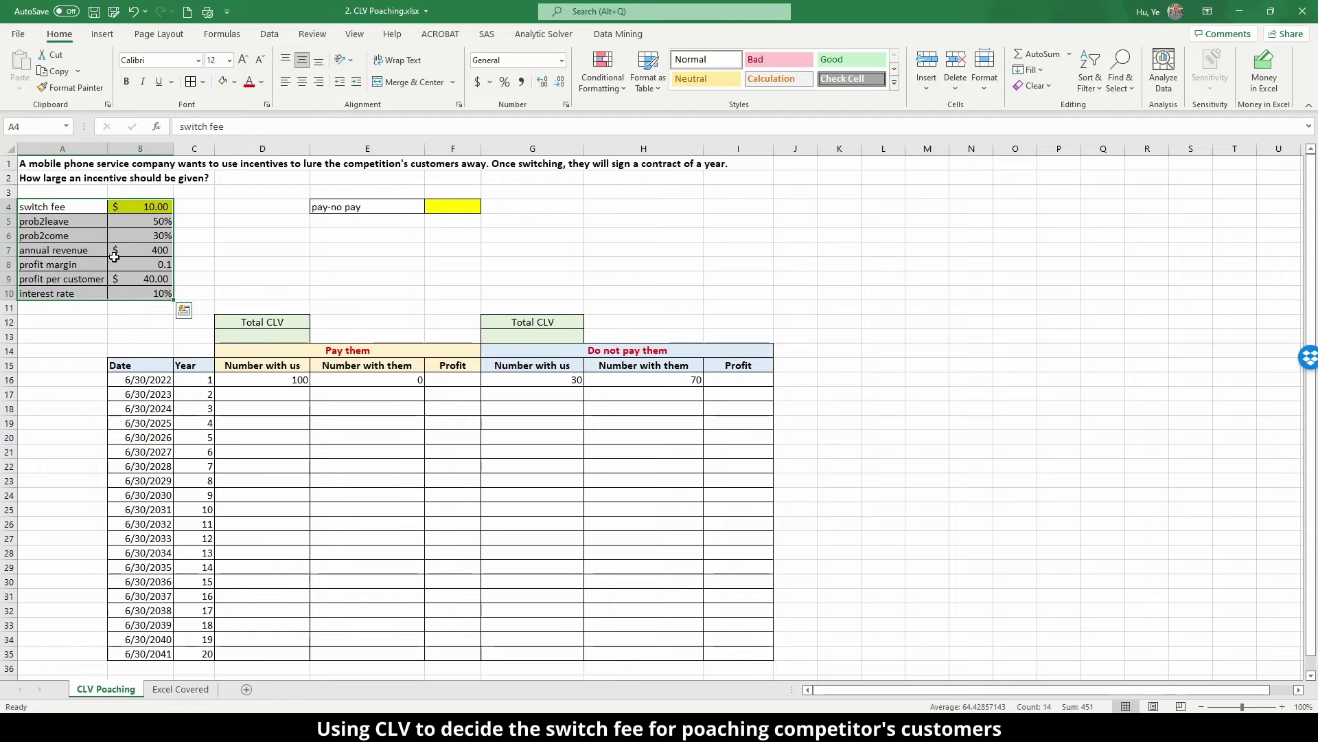
{"action": "left_click", "coordinate": [222, 34]}
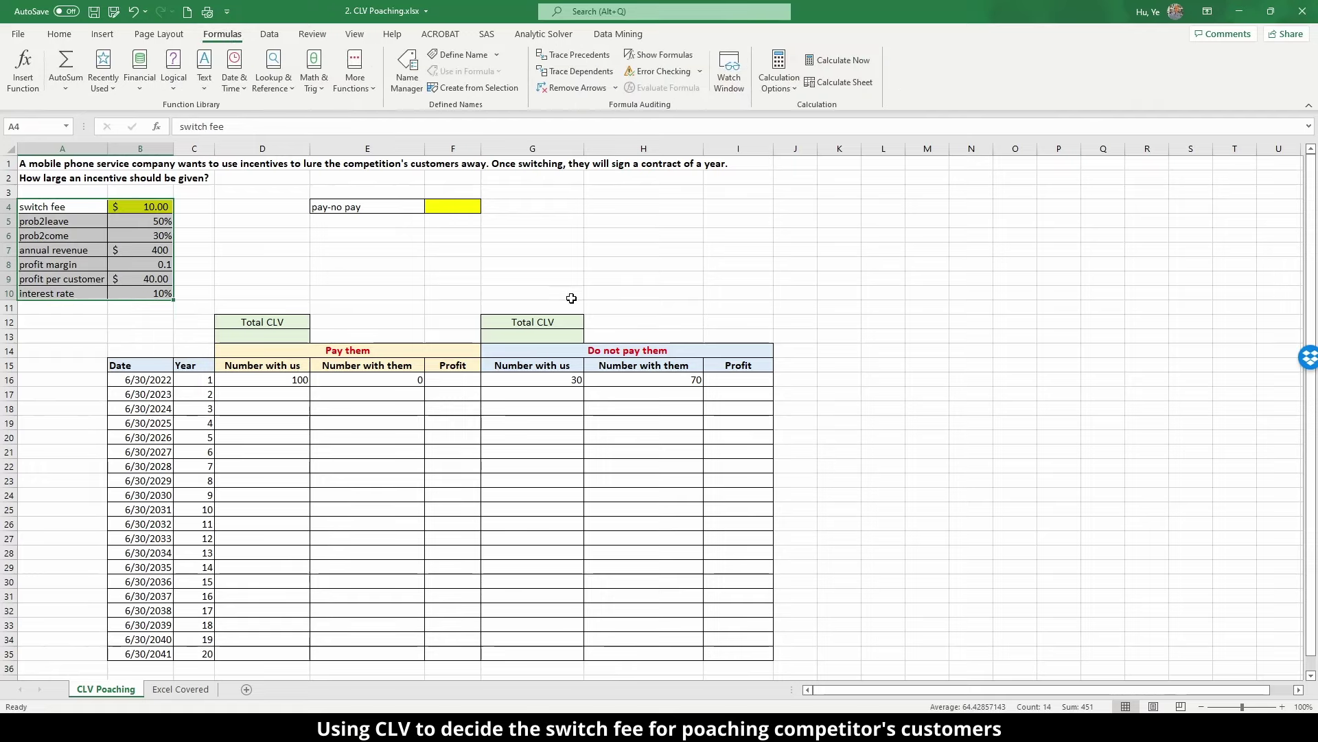
{"action": "left_click", "coordinate": [496, 92]}
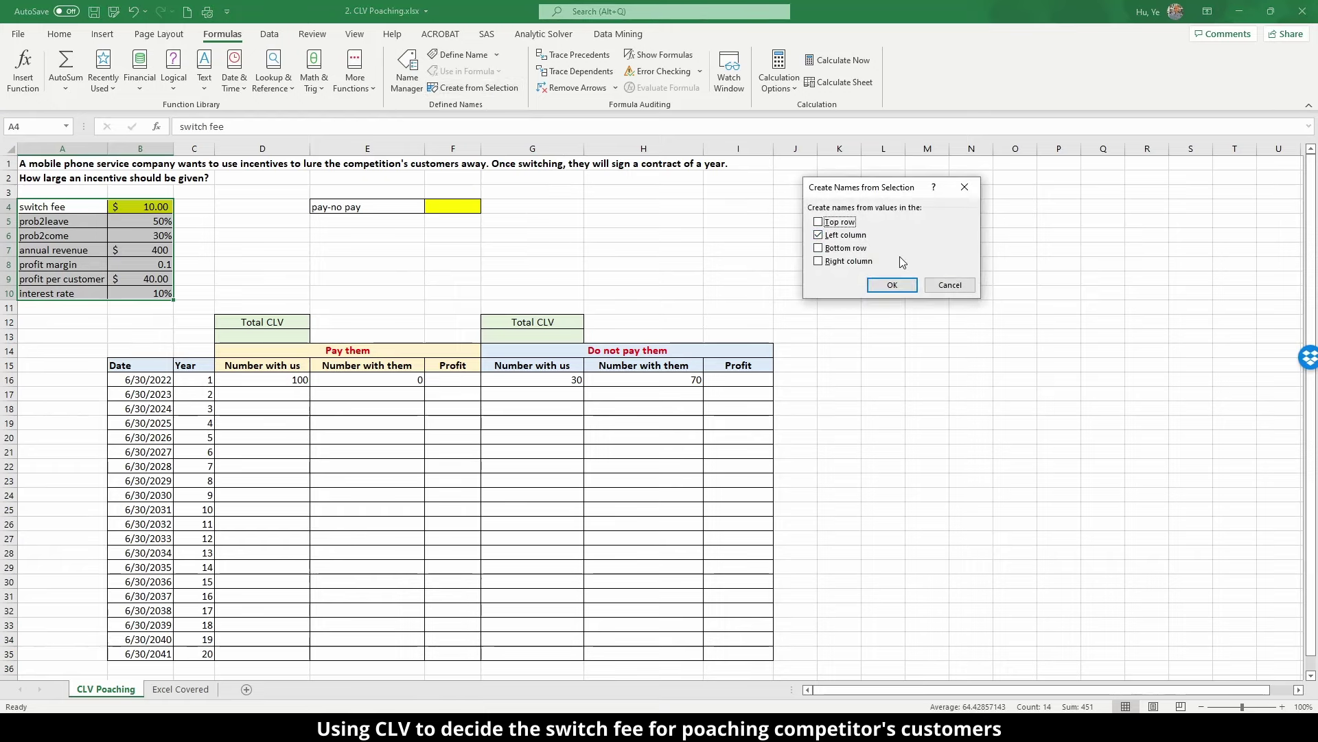
{"action": "left_click", "coordinate": [887, 285]}
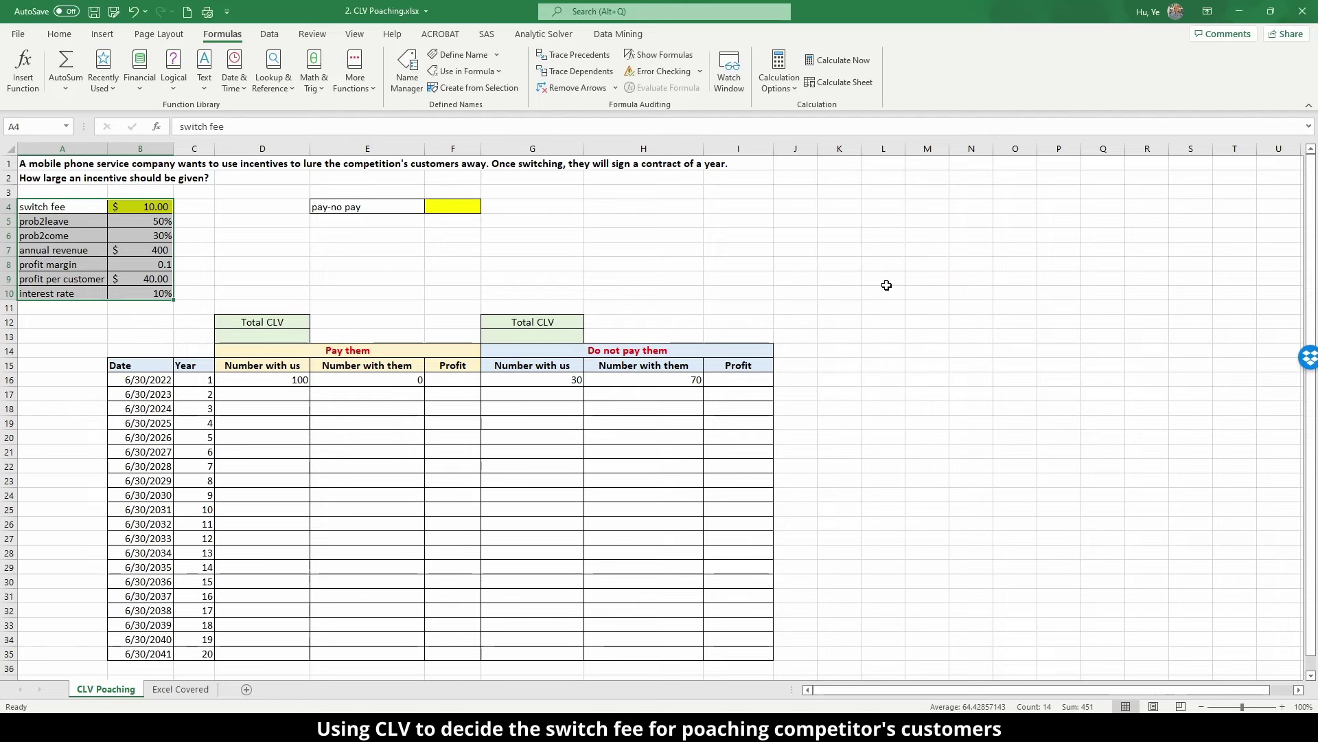
{"action": "left_click", "coordinate": [407, 71]}
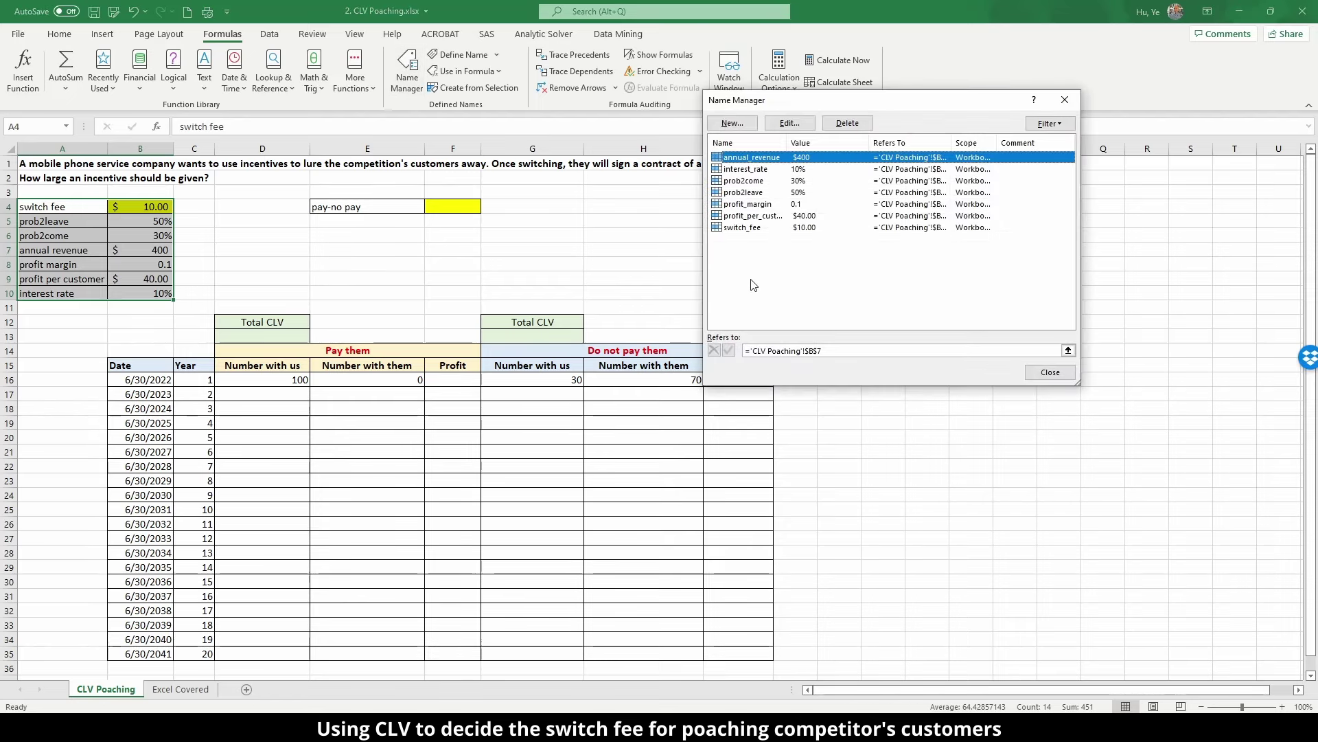
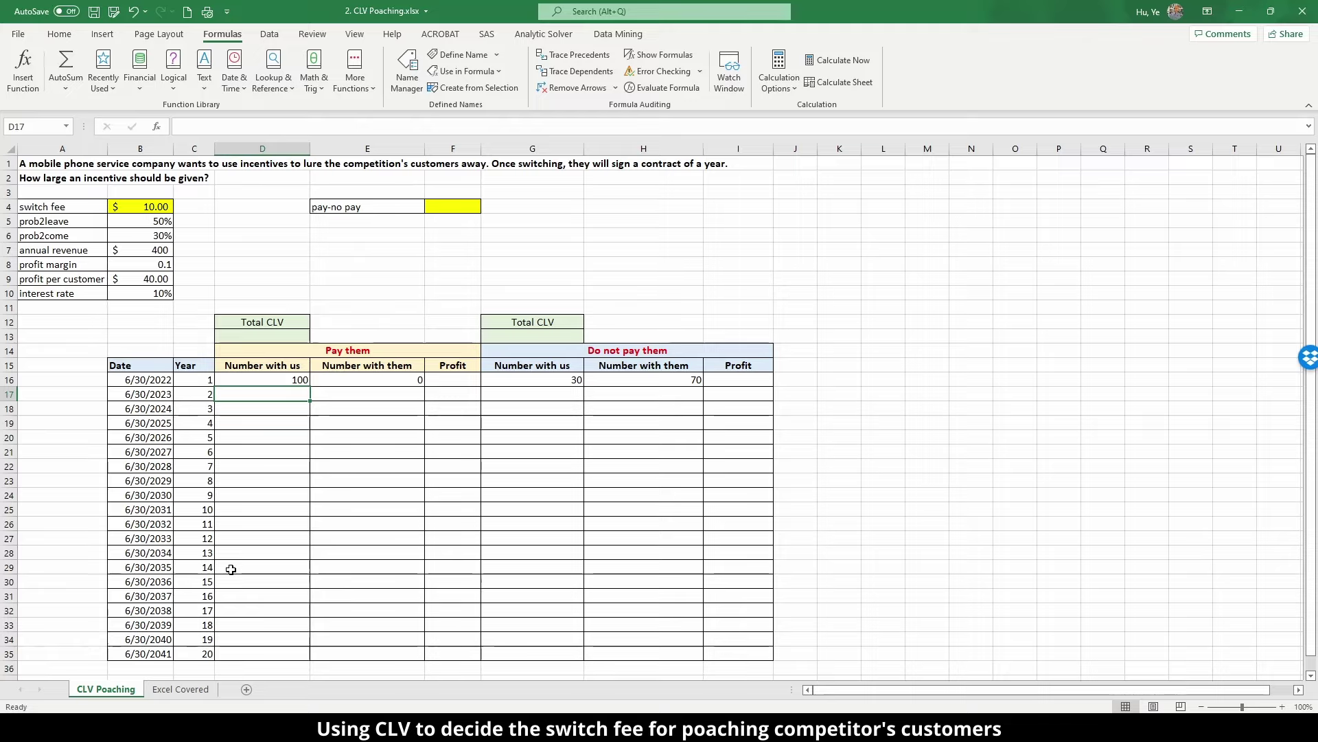
- Calculate the year 2 "Number with us" for the "Pay them" scenario in D17 with the formula =(1-prob2leave)*D16+prob2come*E16
{"action": "left_click", "coordinate": [84, 221]}
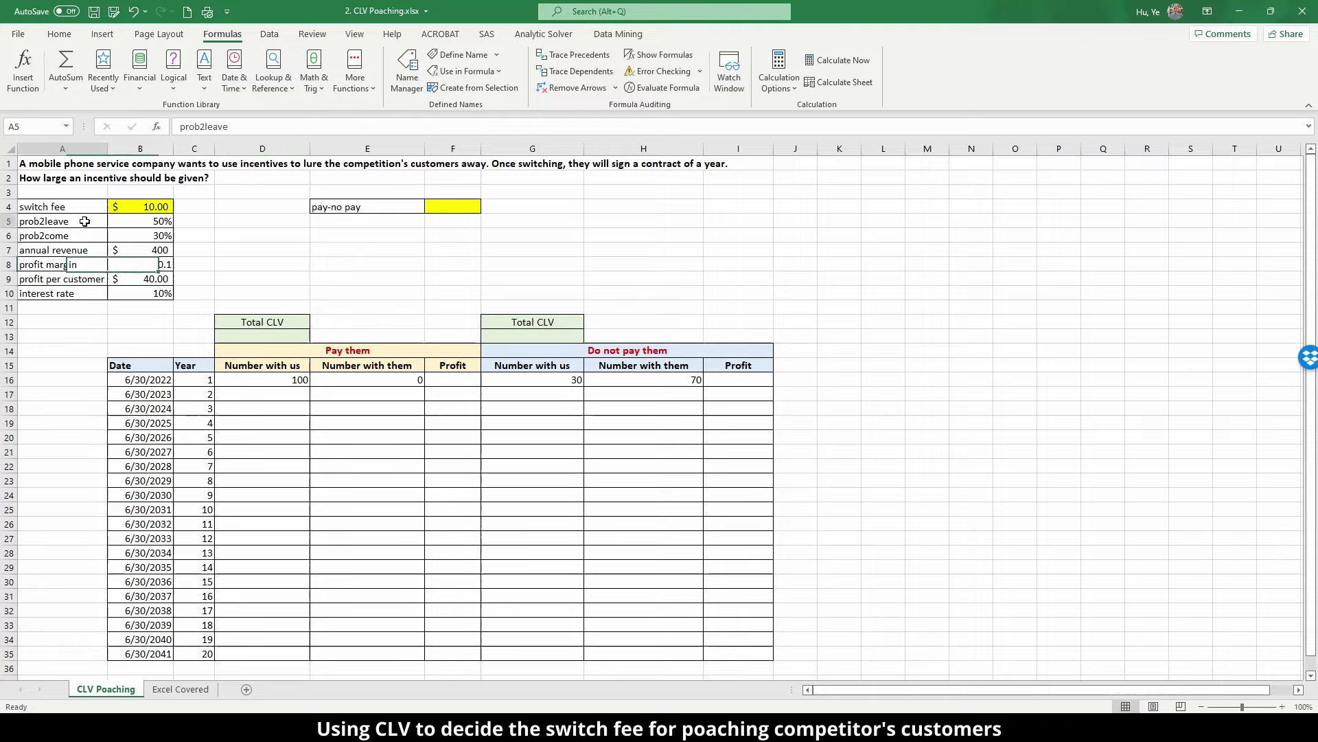
{"action": "left_click", "coordinate": [253, 392]}
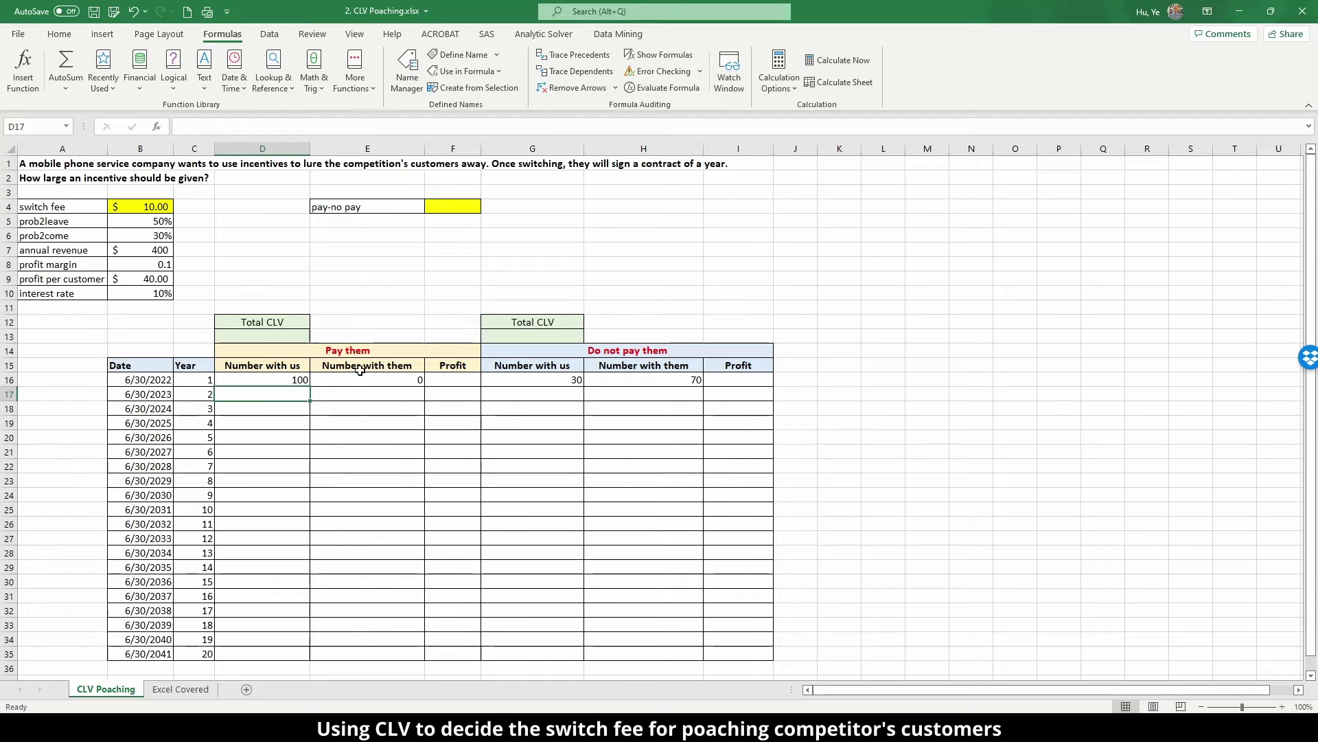
{"action": "type", "text": "="}
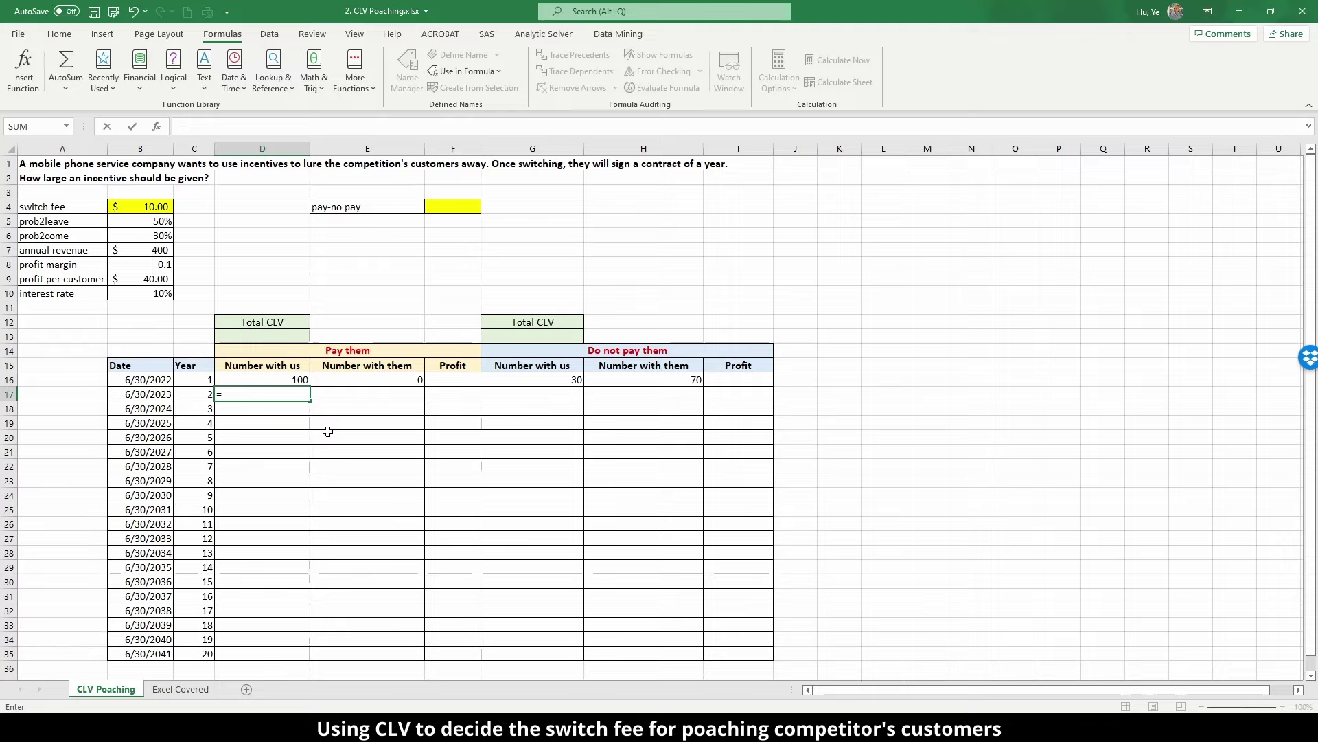
{"action": "type", "text": "(1-"}
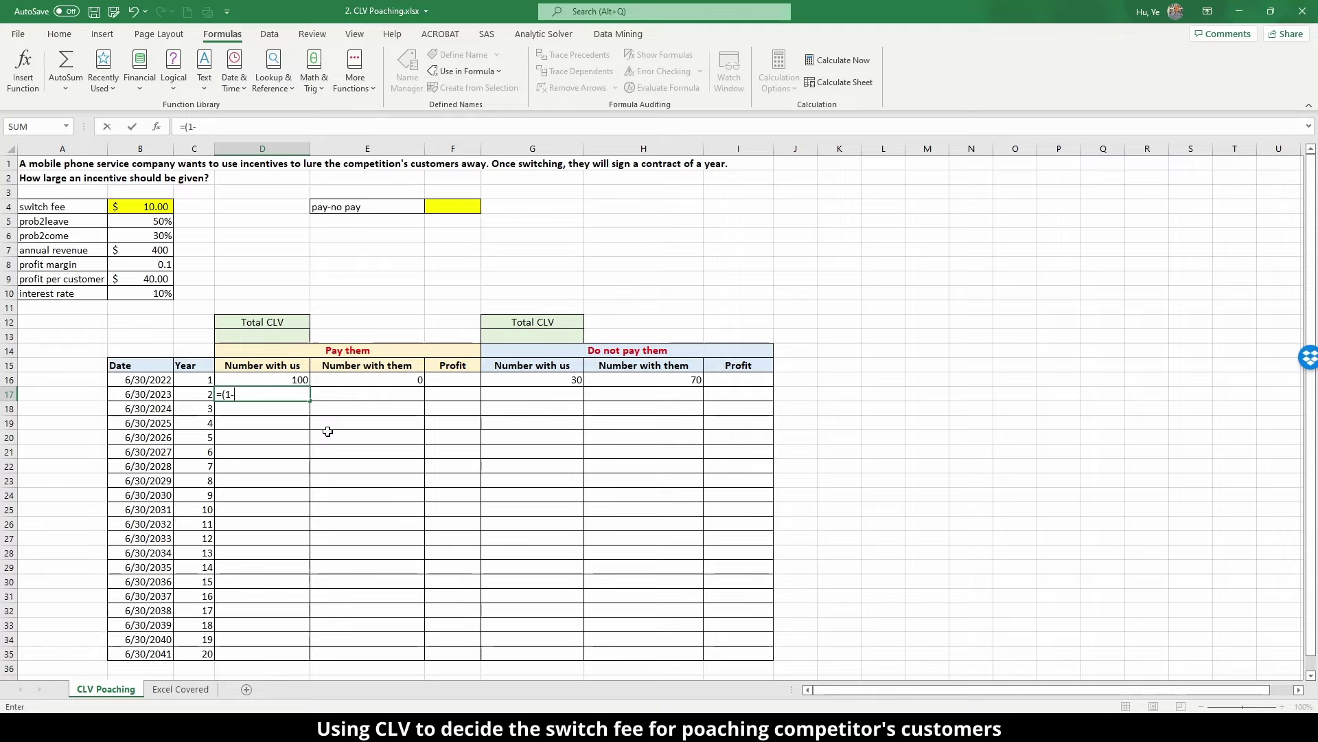
{"action": "type", "text": "prob2"}
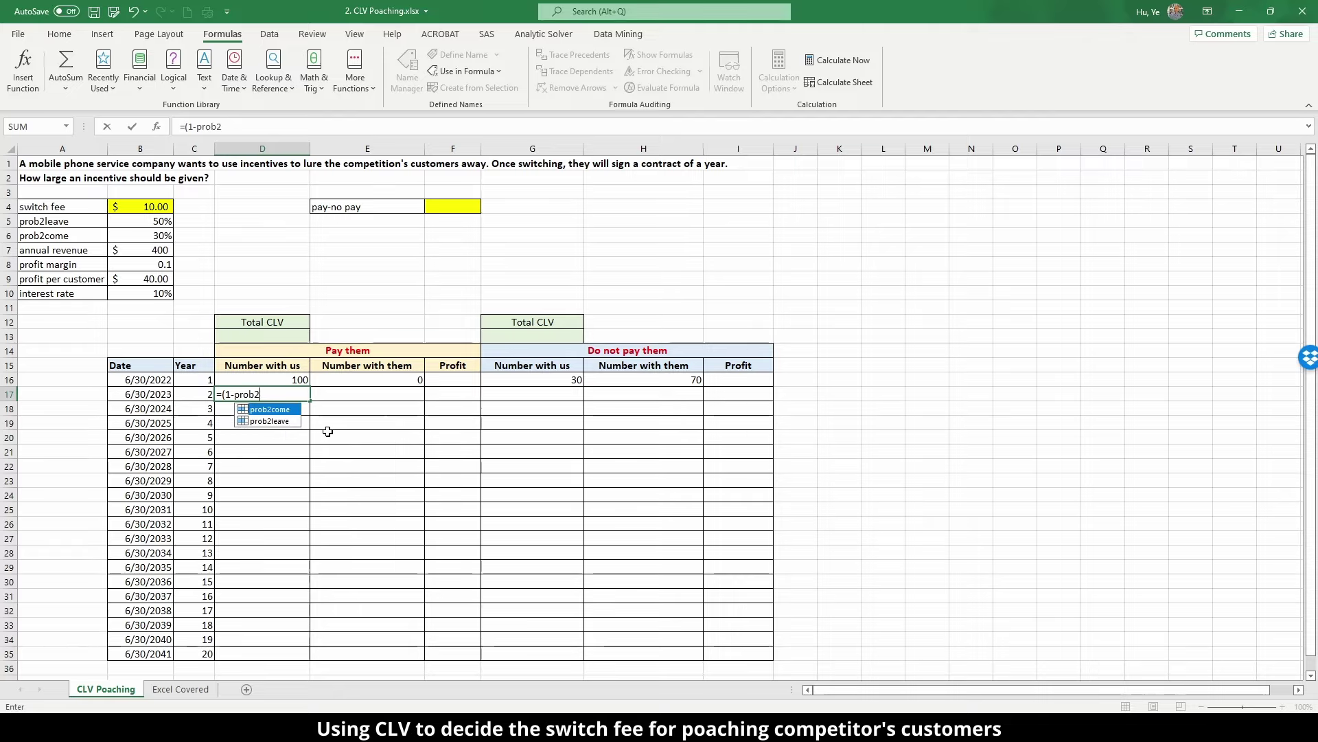
{"action": "type", "text": "leave)"}
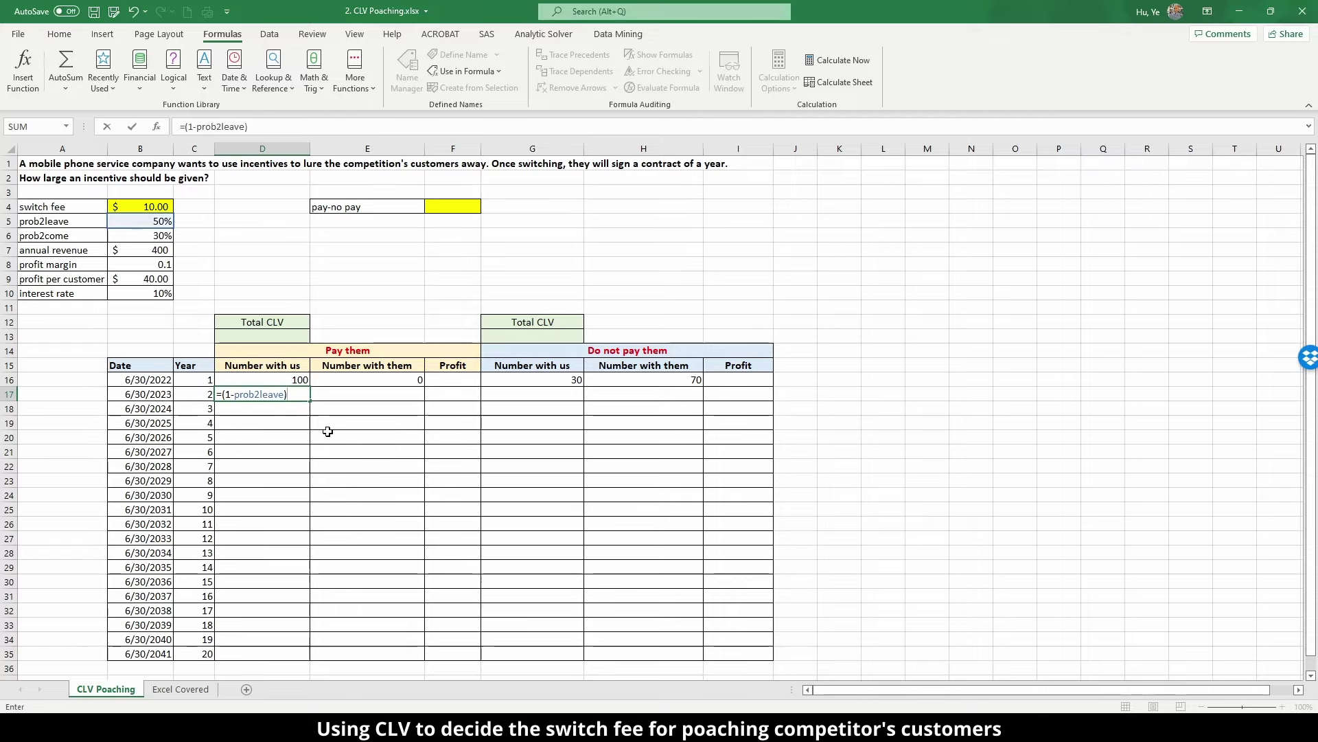
{"action": "type", "text": "*"}
{"action": "left_click", "coordinate": [268, 378]}
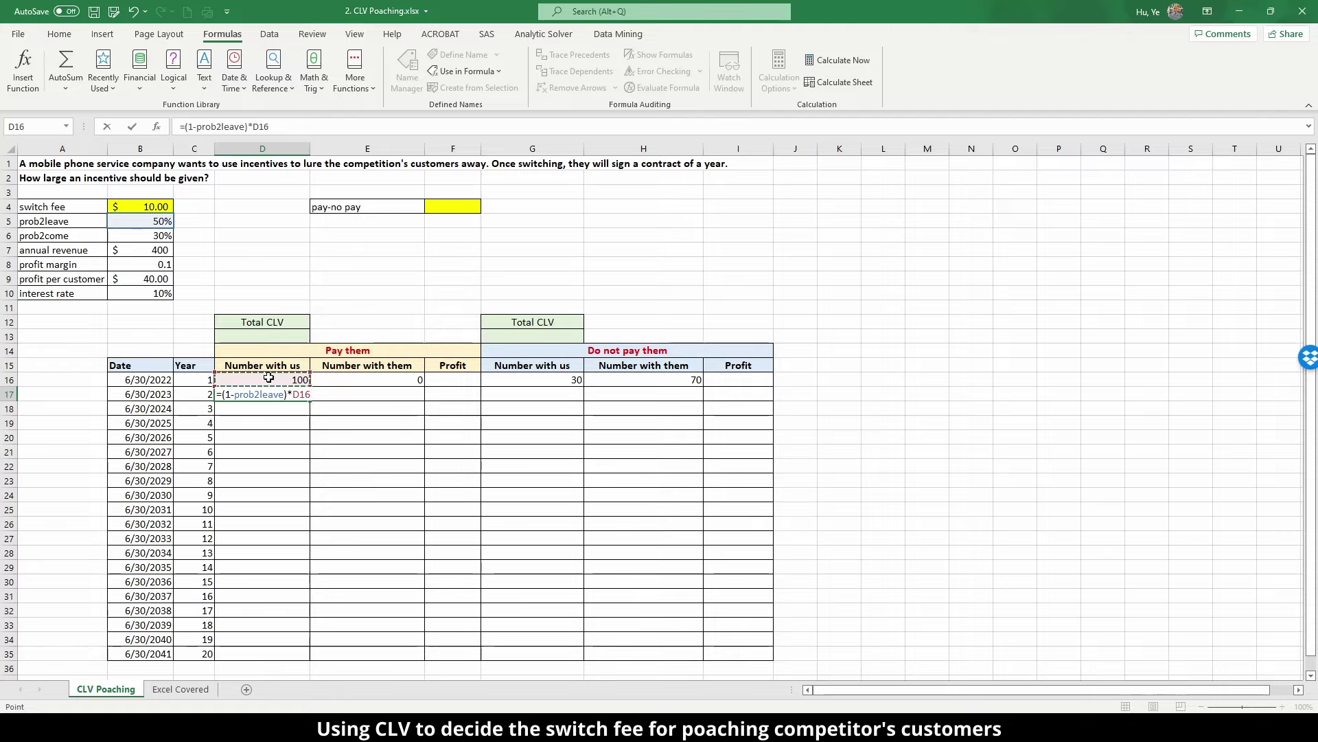
{"action": "type", "text": "+"}
{"action": "type", "text": "prob"}
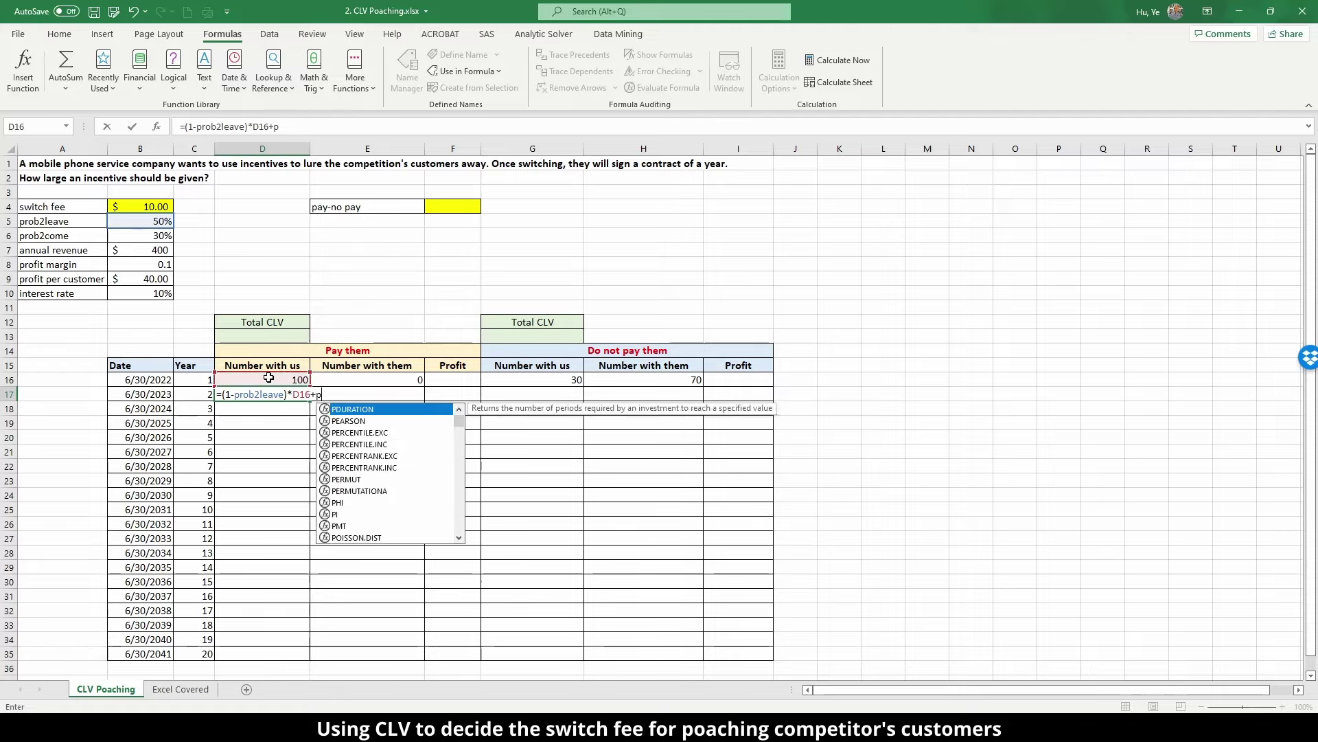
{"action": "type", "text": "2come"}
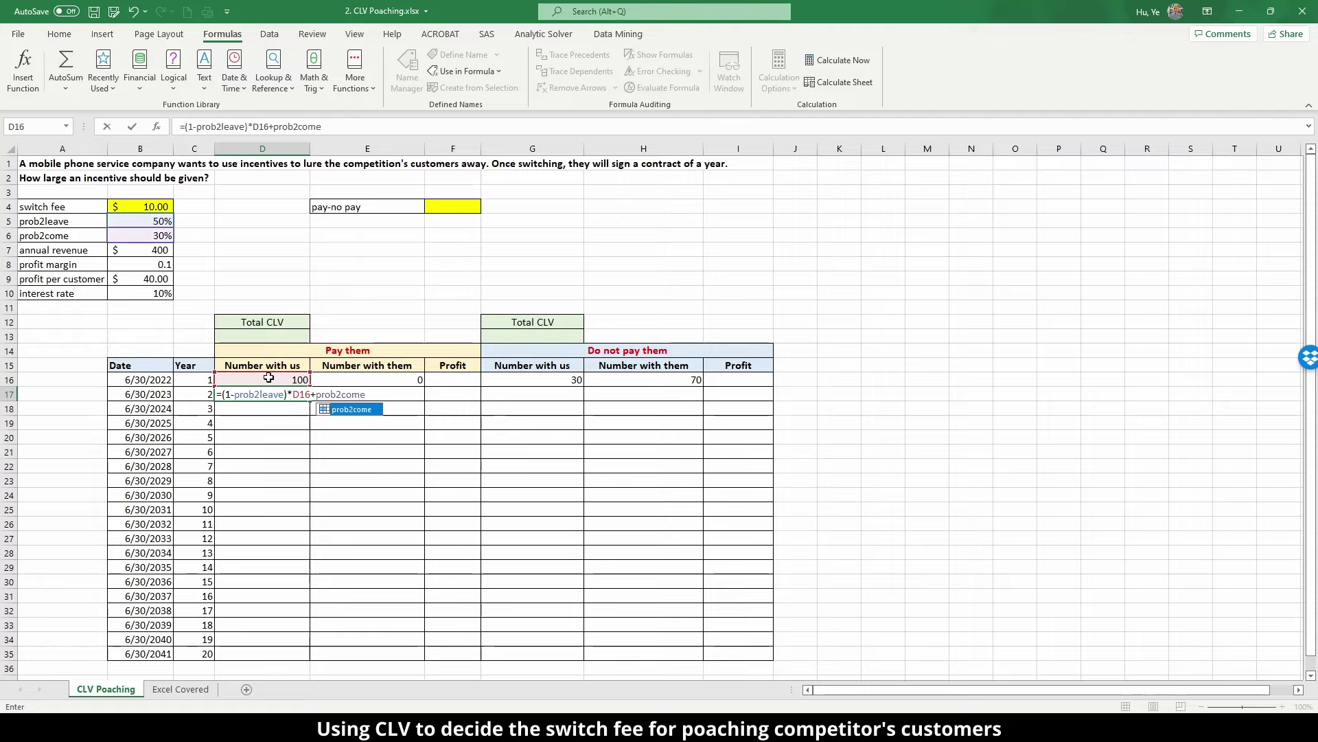
{"action": "type", "text": "*"}
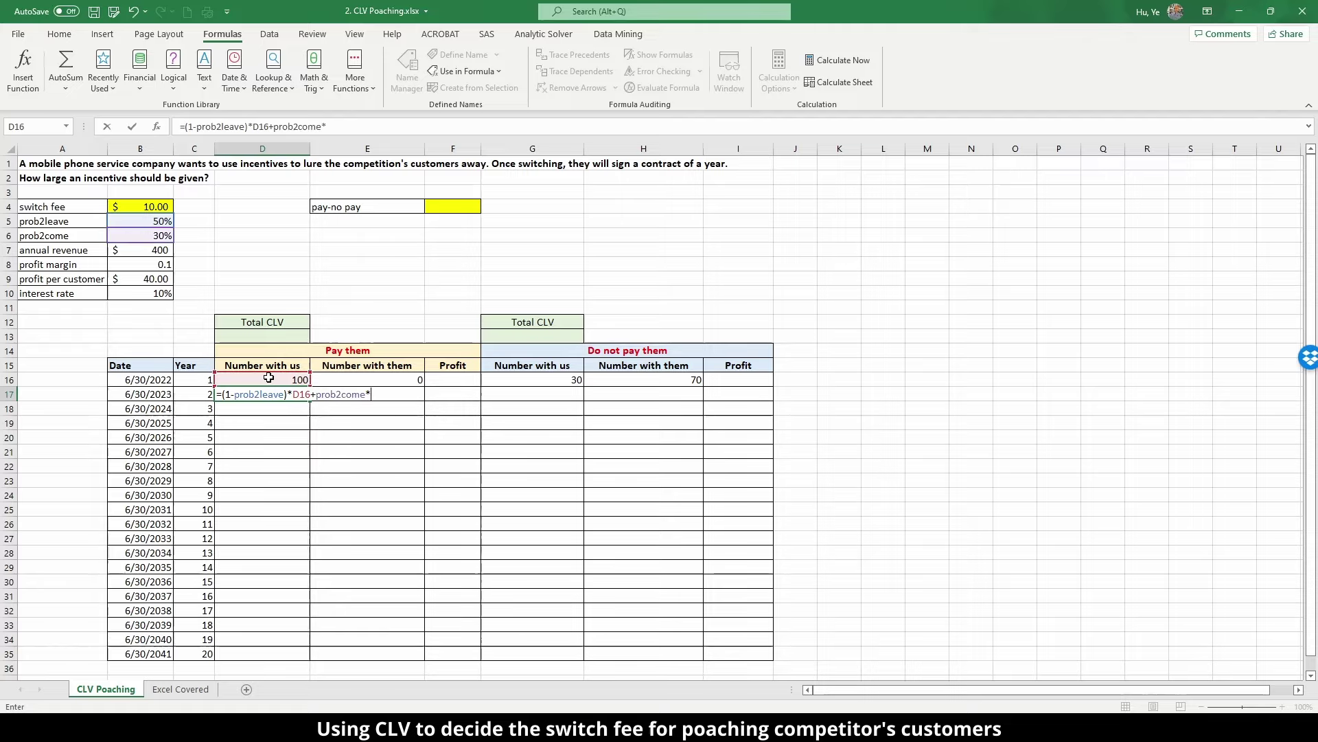
{"action": "left_click", "coordinate": [373, 380]}
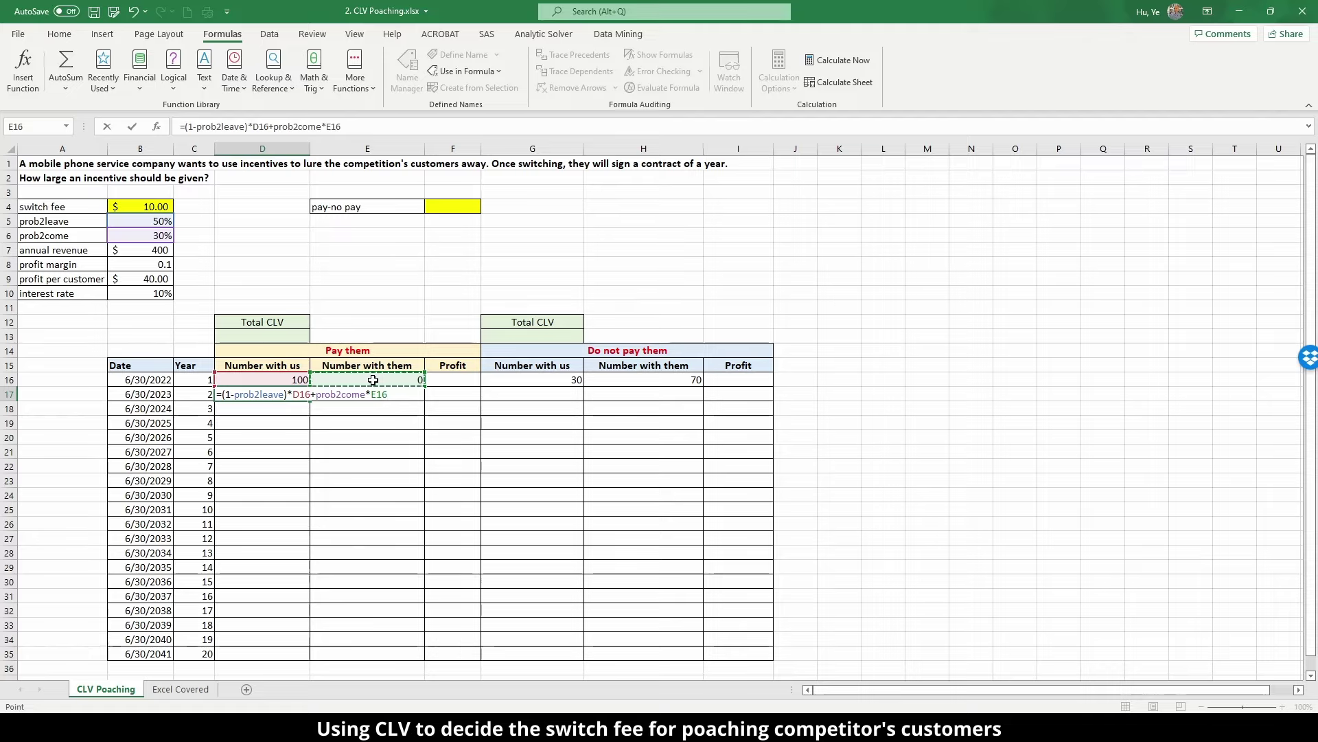
{"action": "key", "text": "Return"}
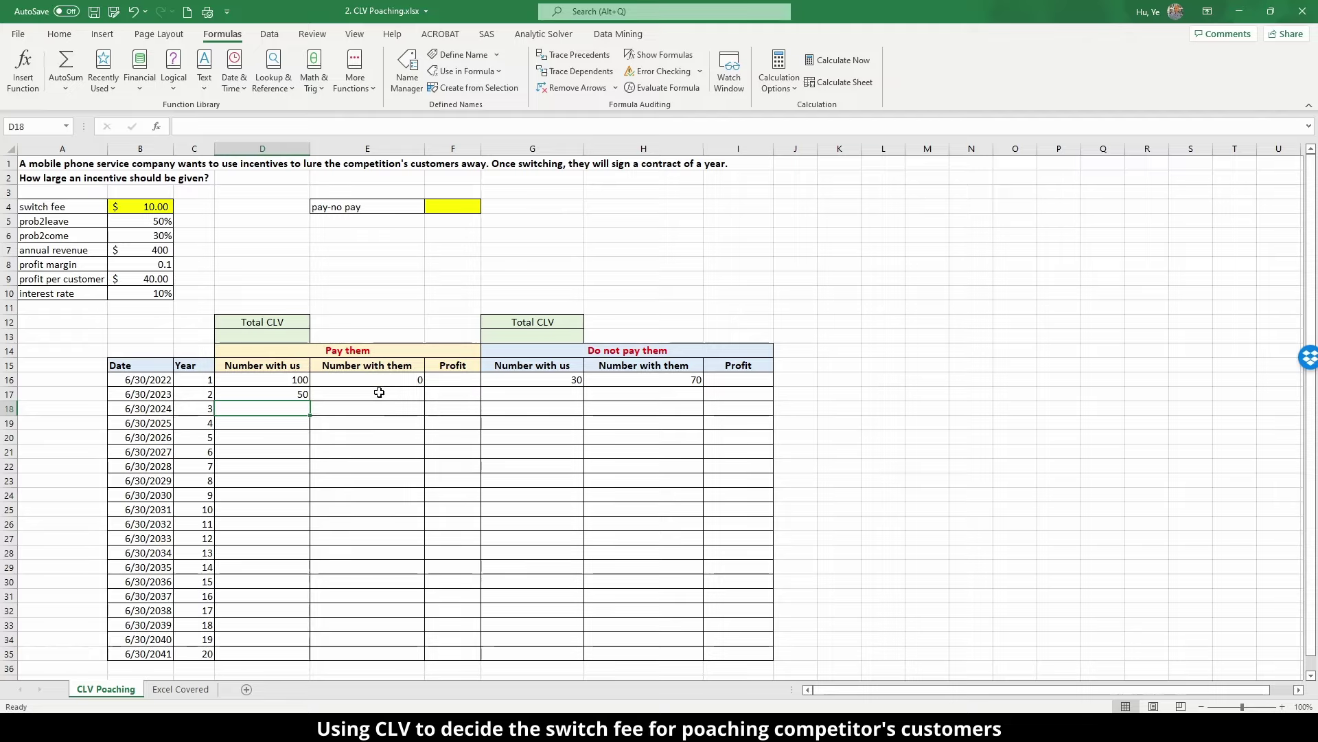
- Calculate the year 2 "Number with them" for the "Pay them" scenario in E17 with the formula =prob2leave*D16+(1-prob2come)*E16
{"action": "left_click", "coordinate": [372, 389]}
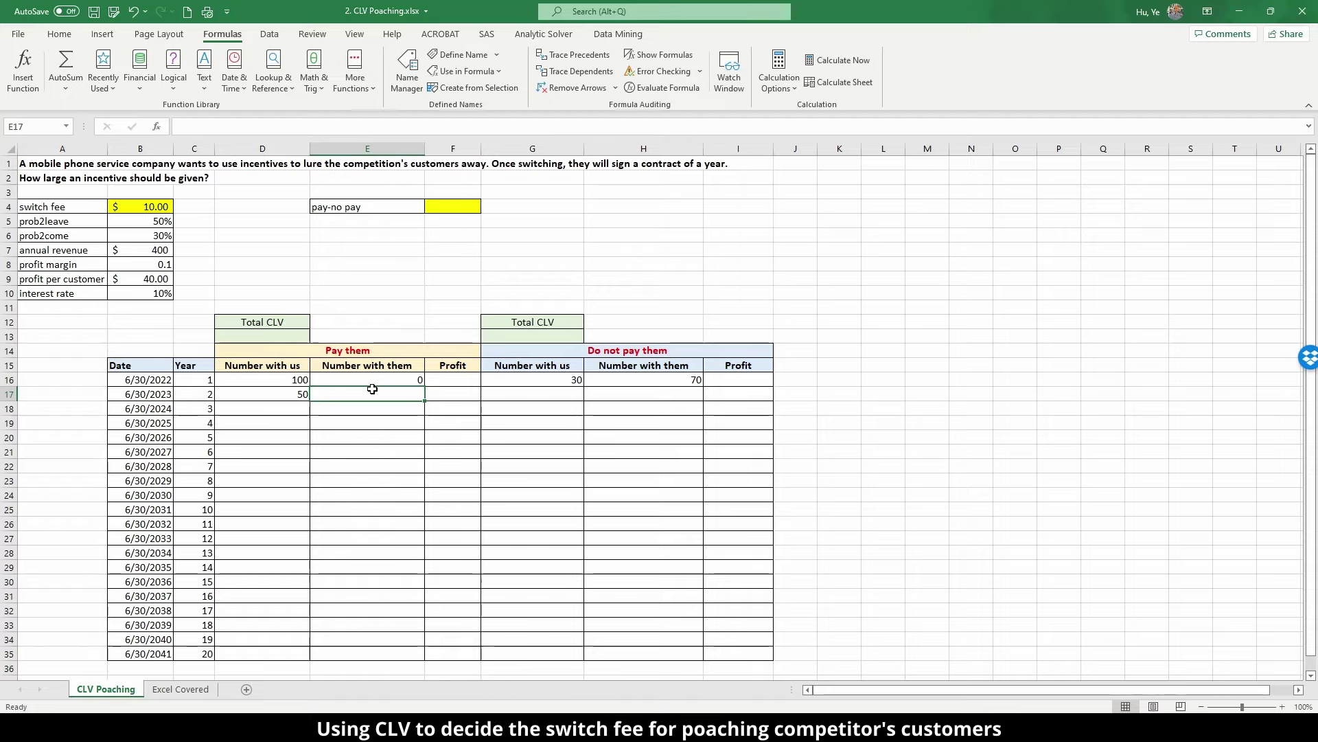
{"action": "type", "text": "="}
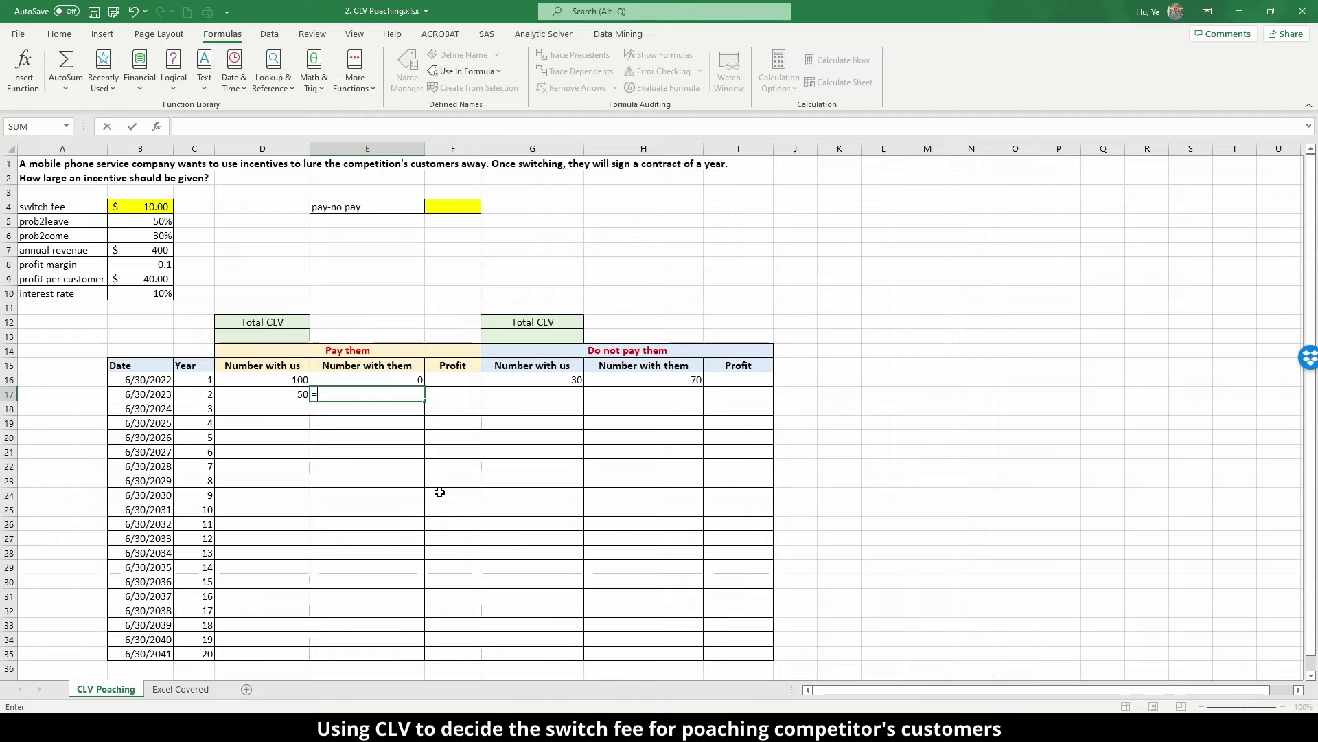
{"action": "type", "text": "pro"}
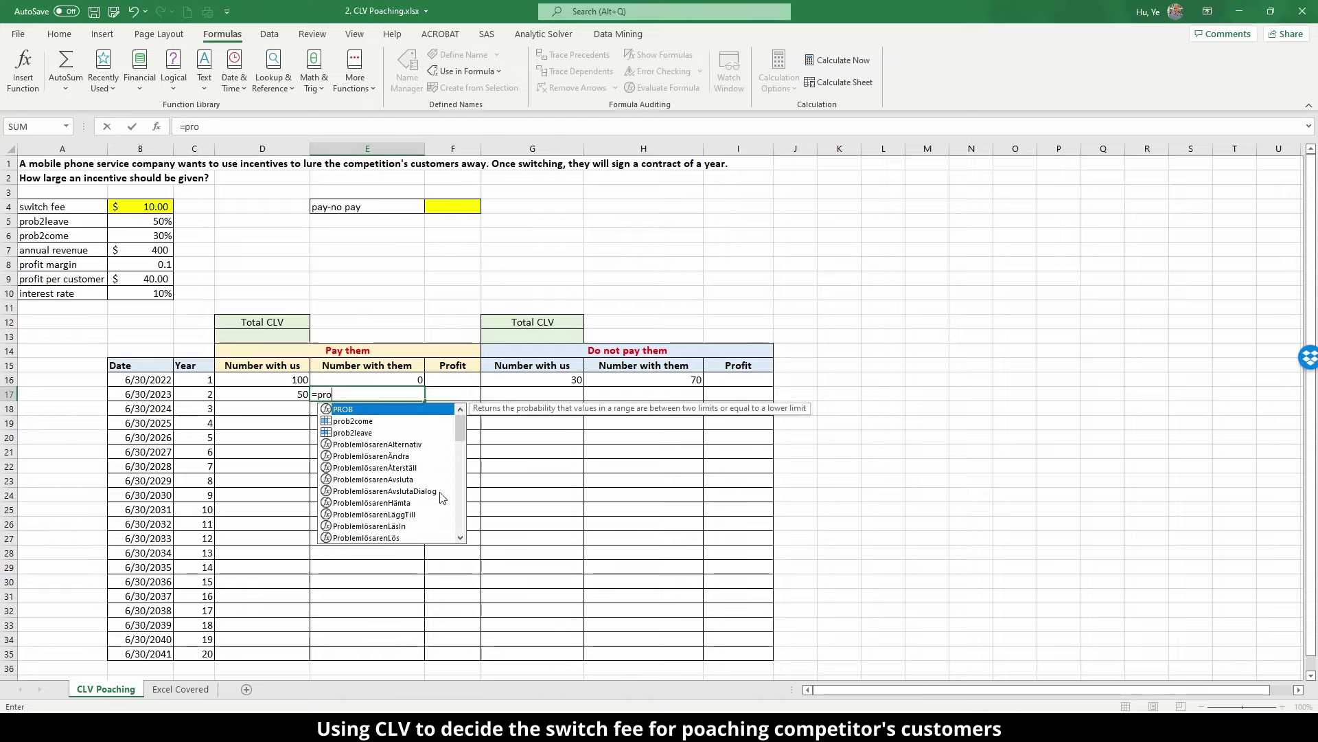
{"action": "type", "text": "b2leave"}
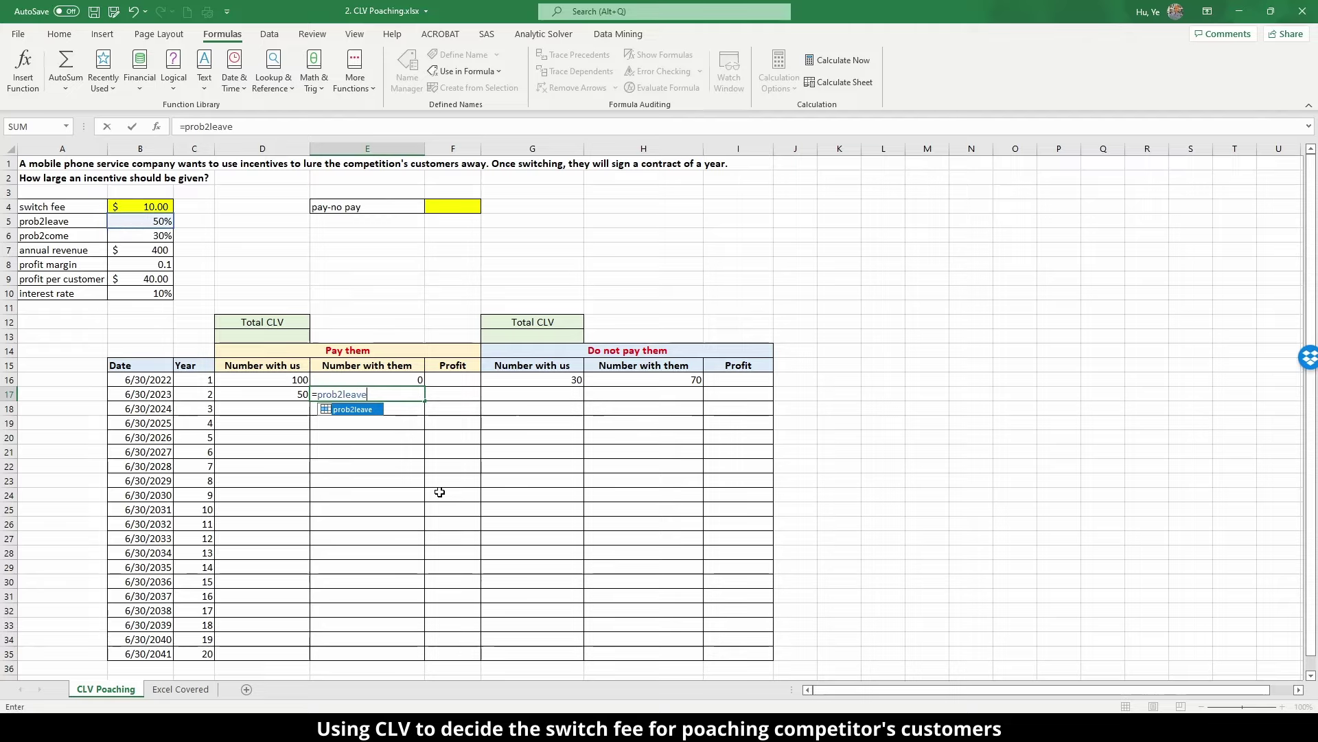
{"action": "type", "text": "*"}
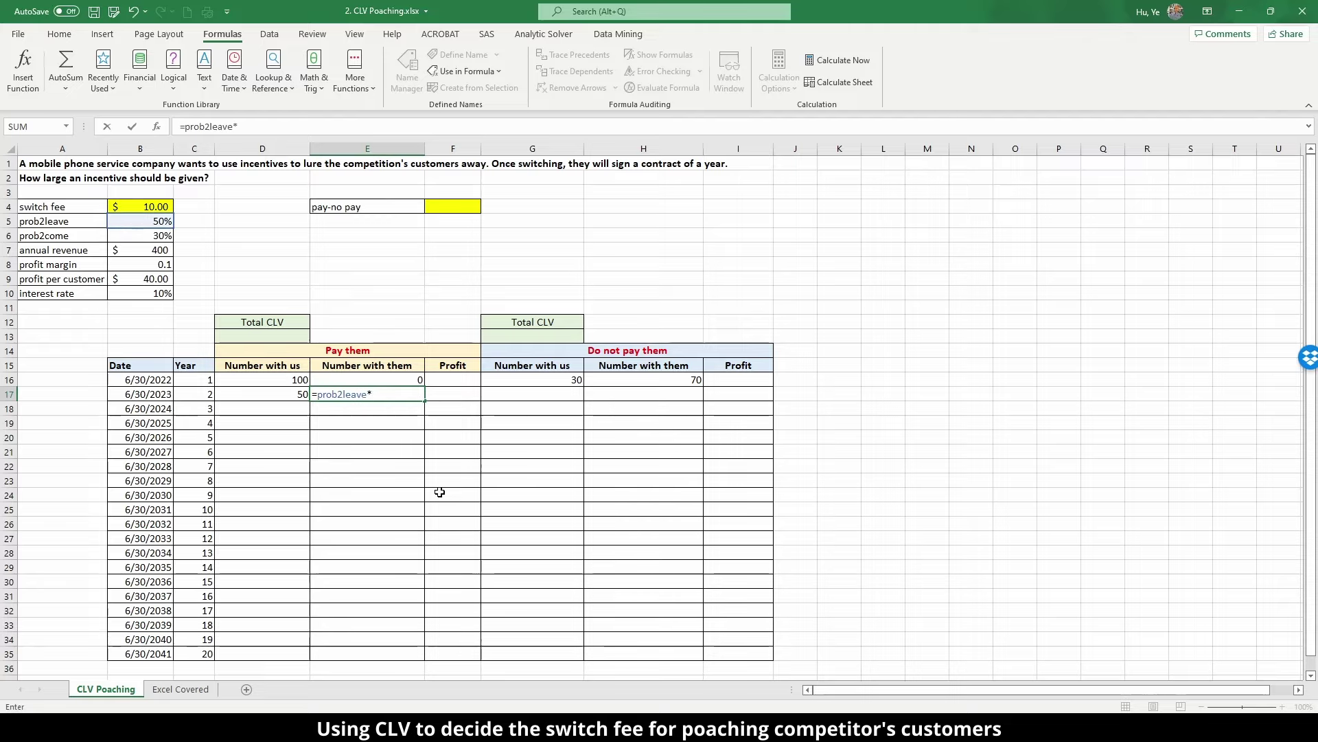
{"action": "left_click", "coordinate": [293, 380]}
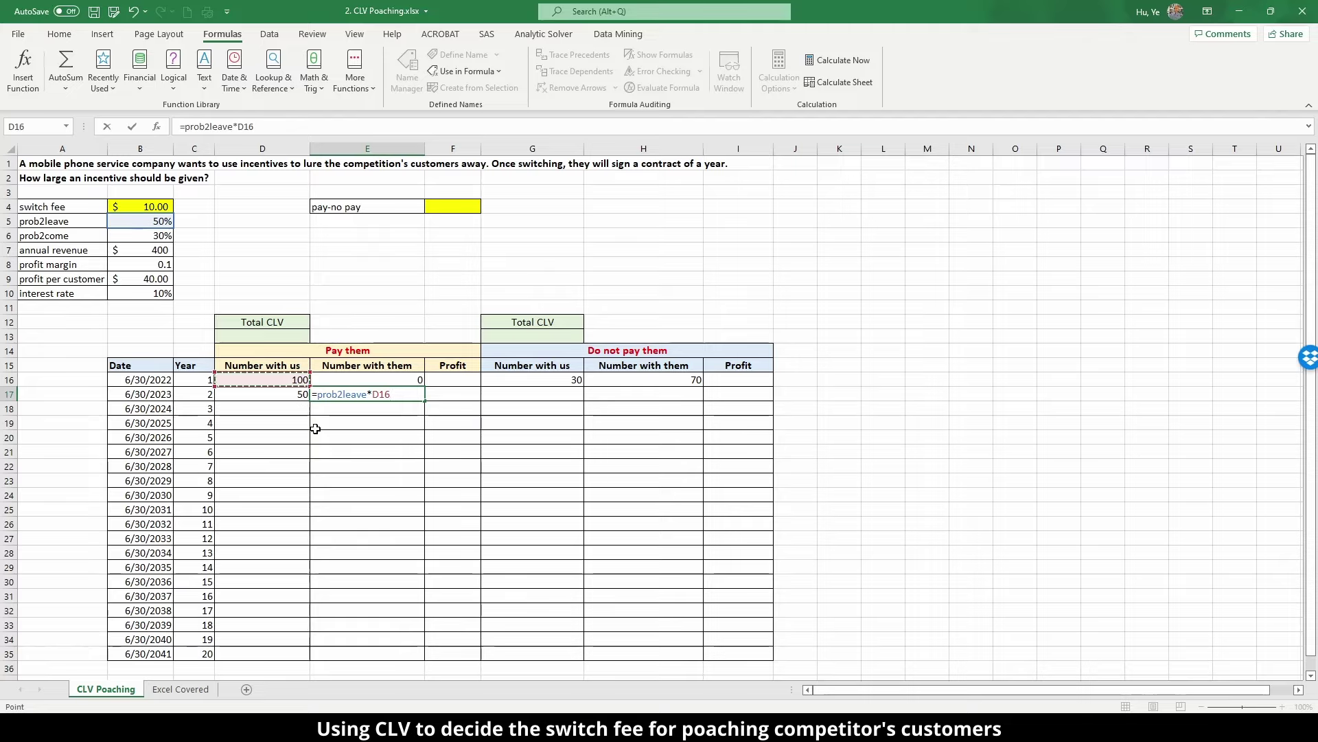
{"action": "type", "text": "+"}
{"action": "type", "text": "(1-prob2"}
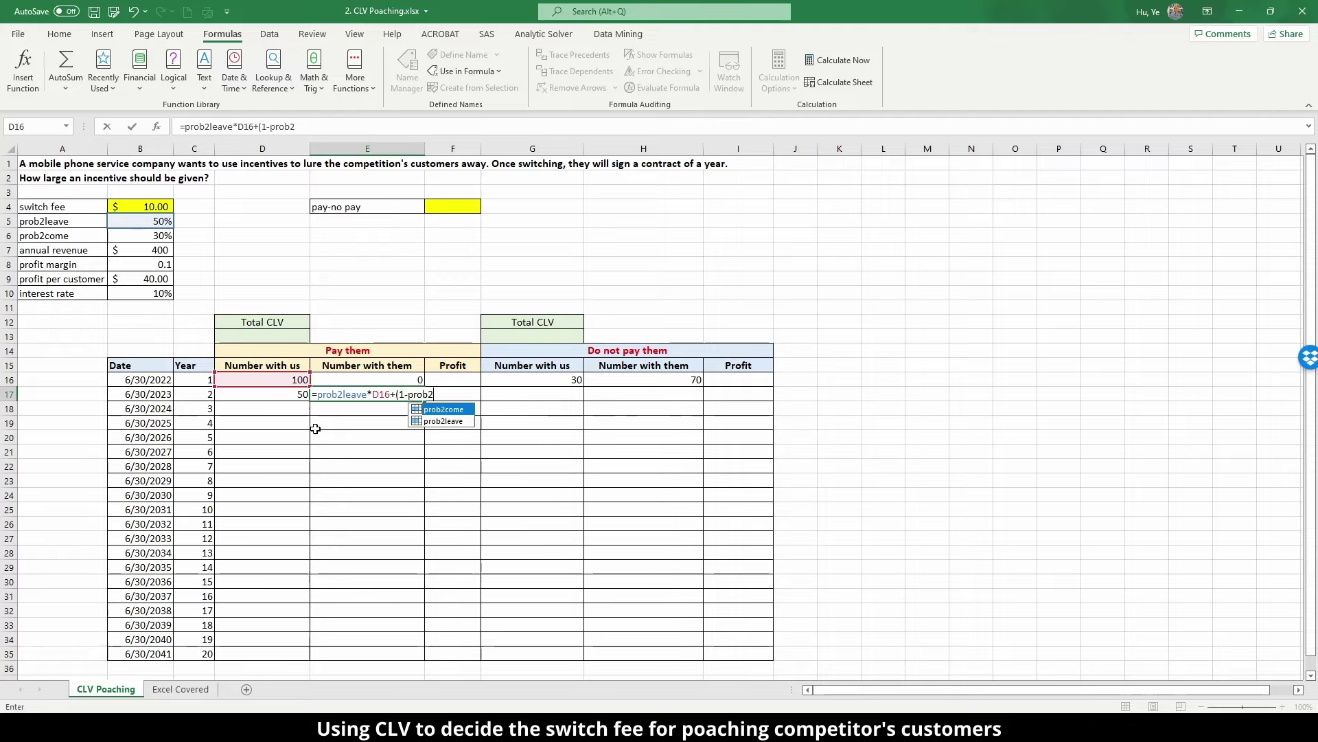
{"action": "type", "text": "come)"}
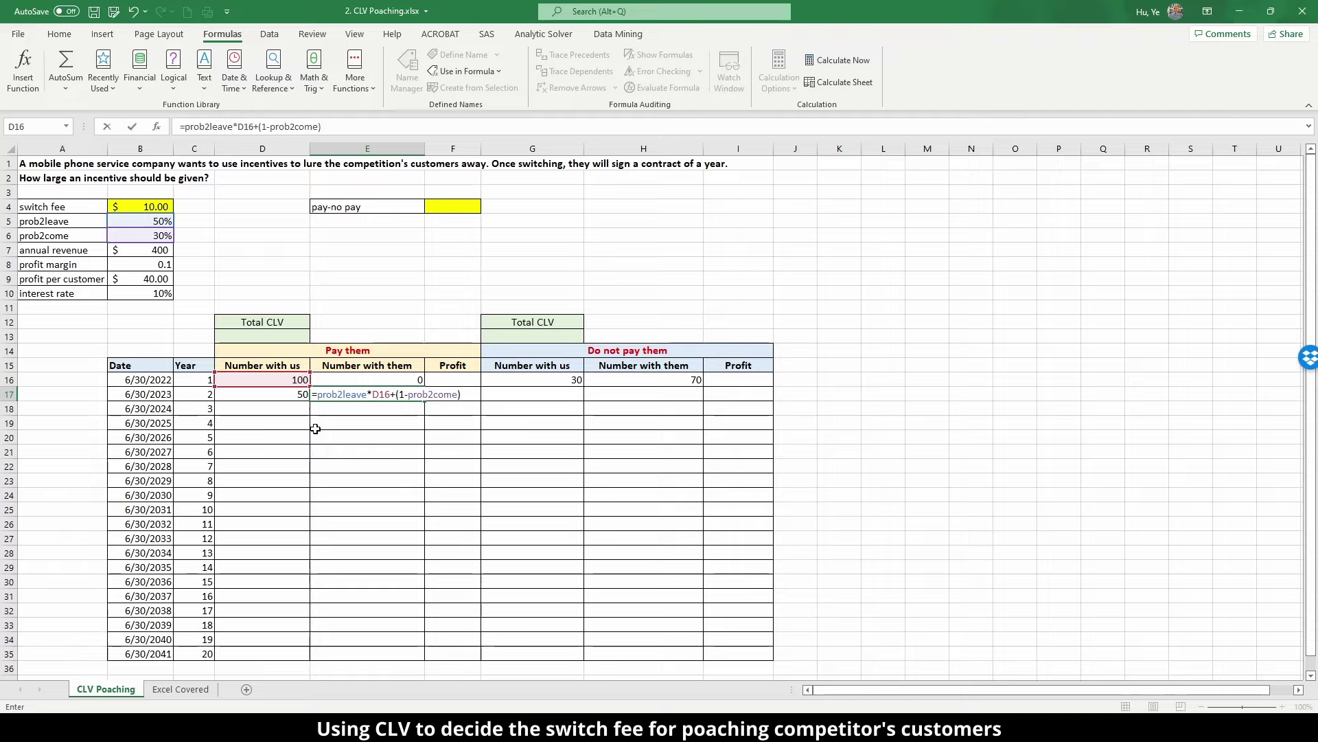
{"action": "type", "text": "*"}
{"action": "left_click", "coordinate": [379, 378]}
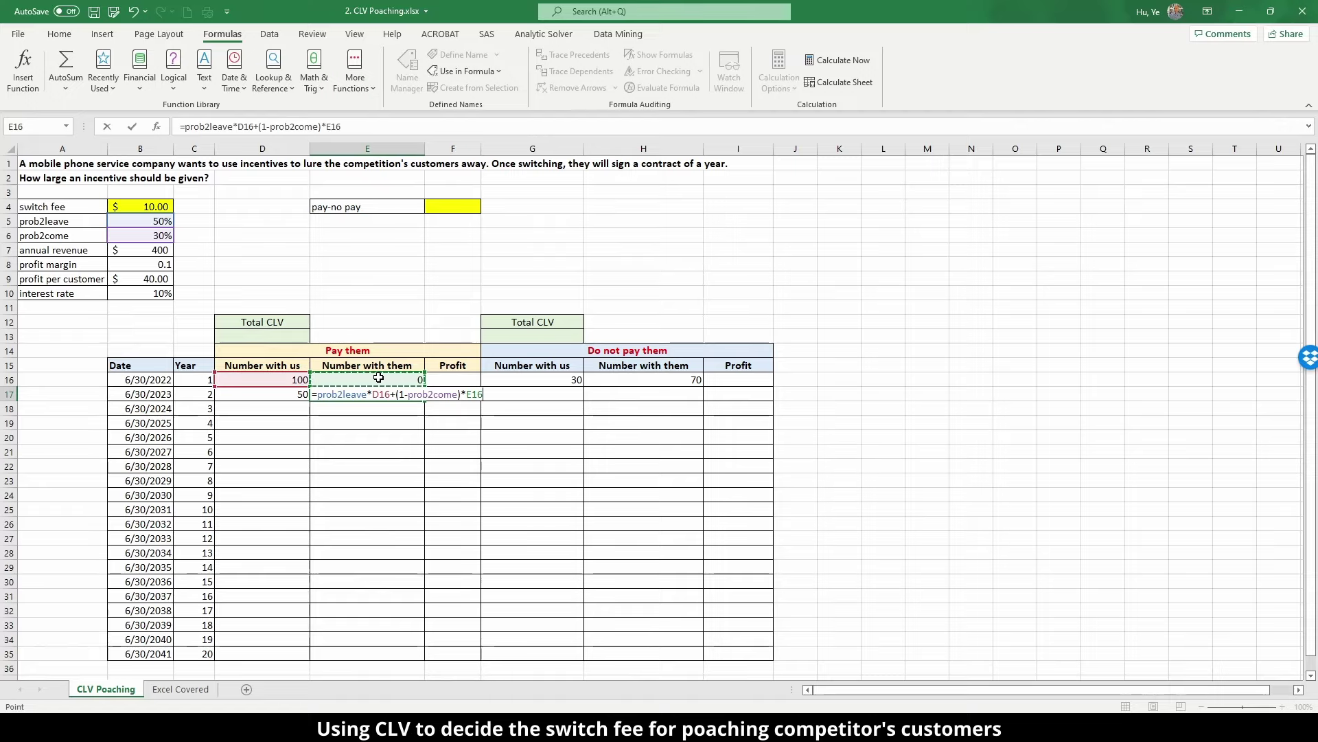
{"action": "key", "text": "Return"}
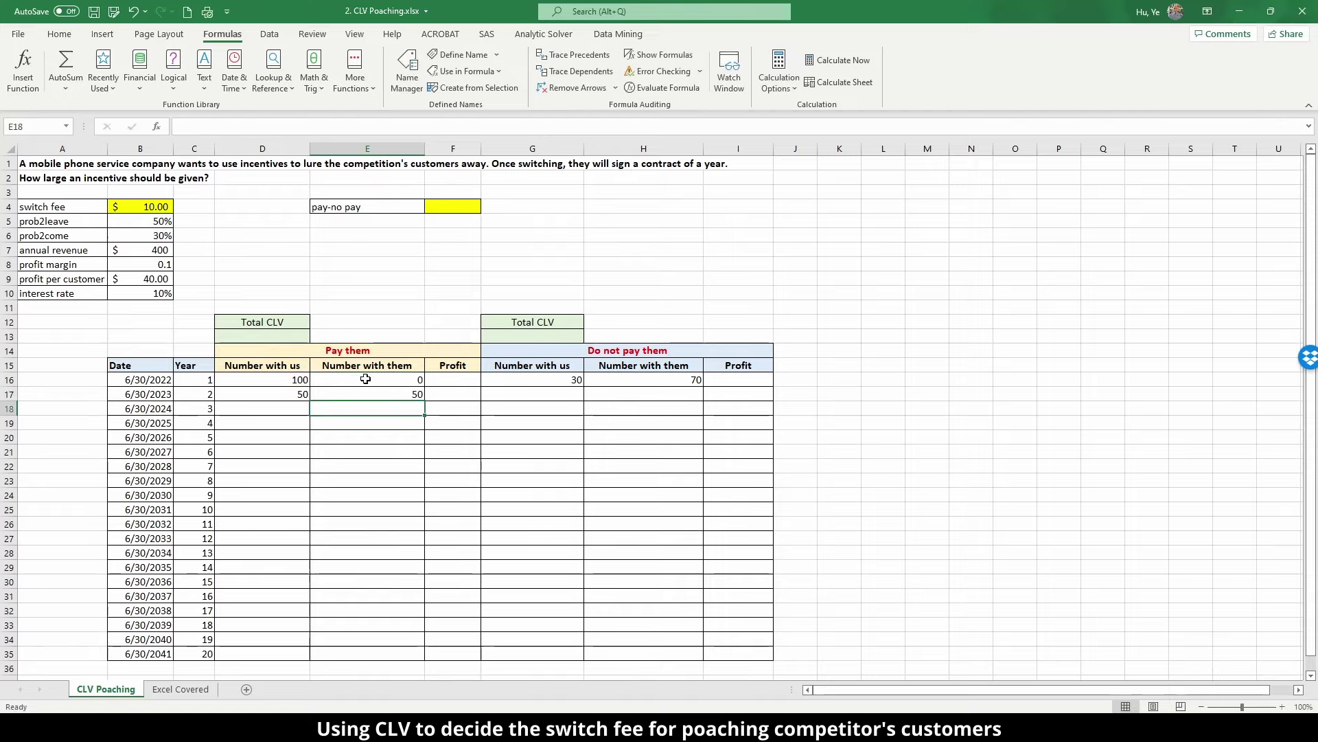
- Fill the D17:E17 formulas down through year 20 in row 35 and check the copied formulas and final-year customer counts
{"action": "left_click_drag", "start_coordinate": [271, 397], "coordinate": [348, 390]}
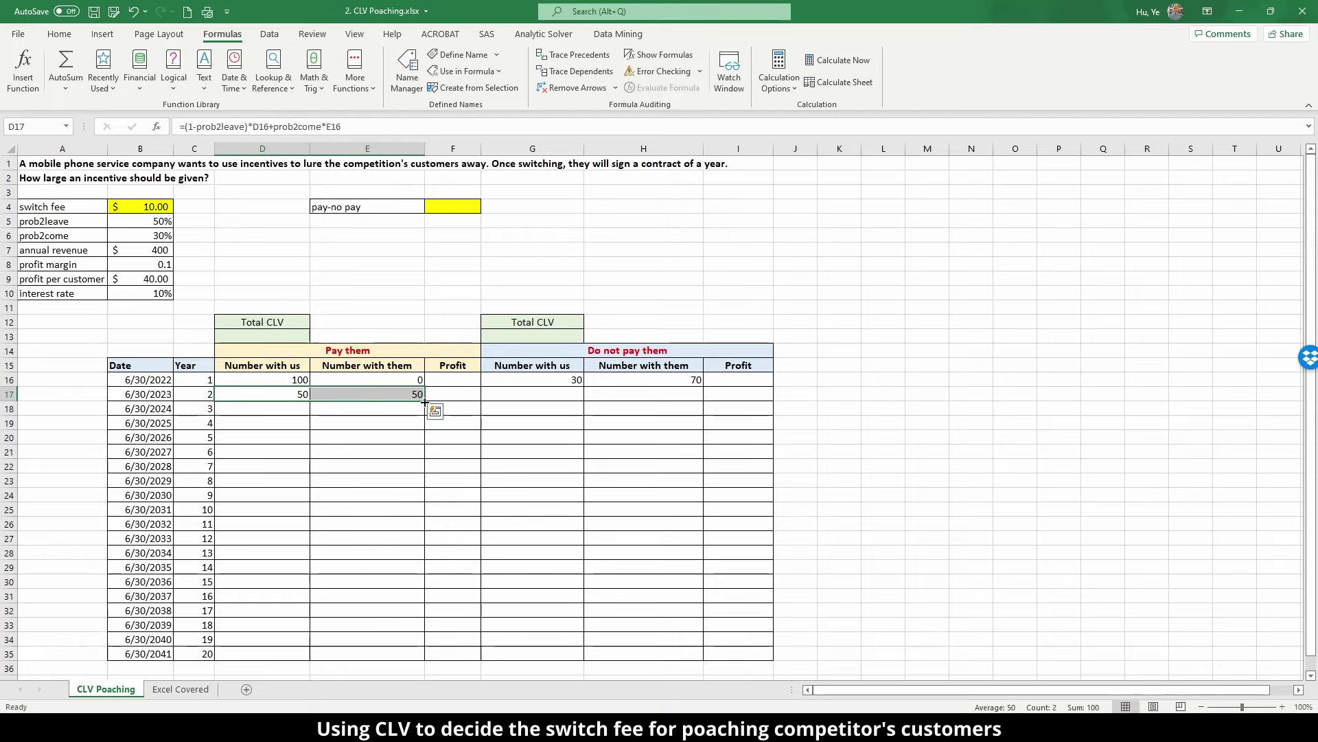
{"action": "double_click", "coordinate": [425, 401]}
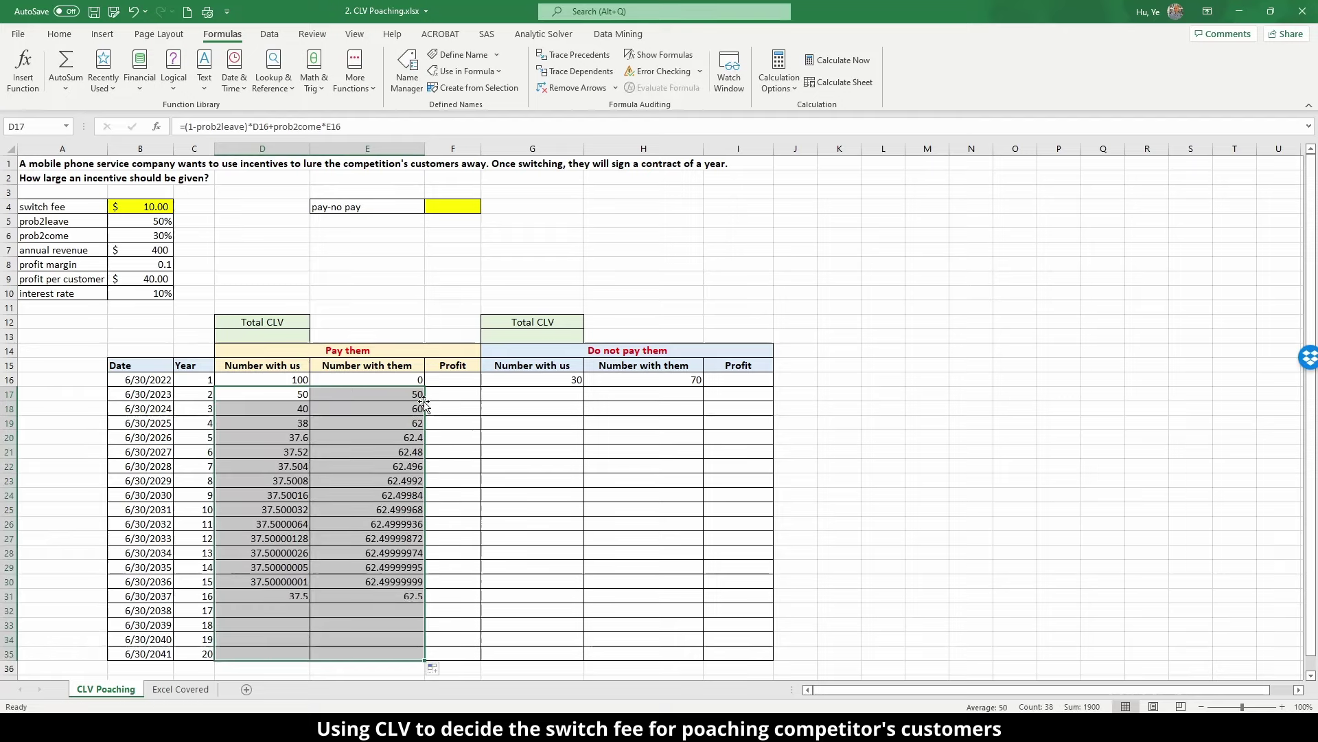
{"action": "left_click", "coordinate": [289, 405]}
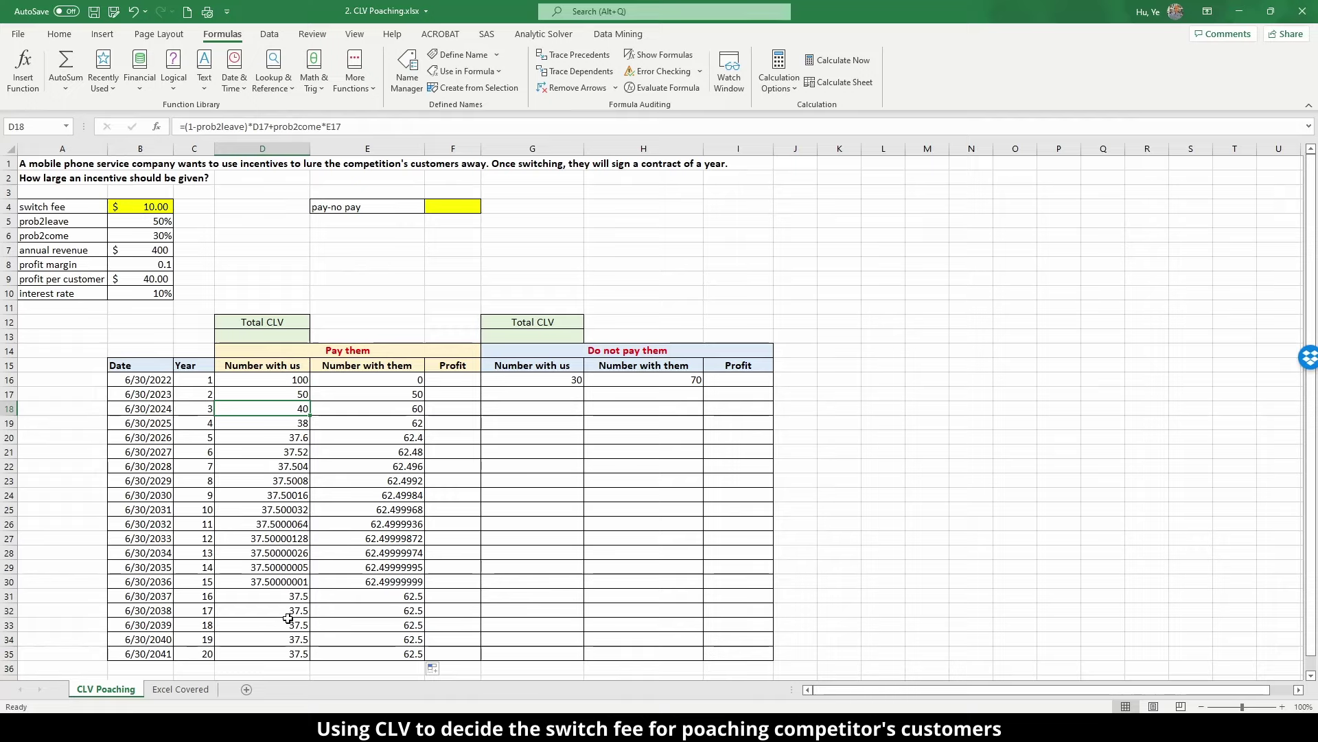
{"action": "left_click", "coordinate": [368, 523]}
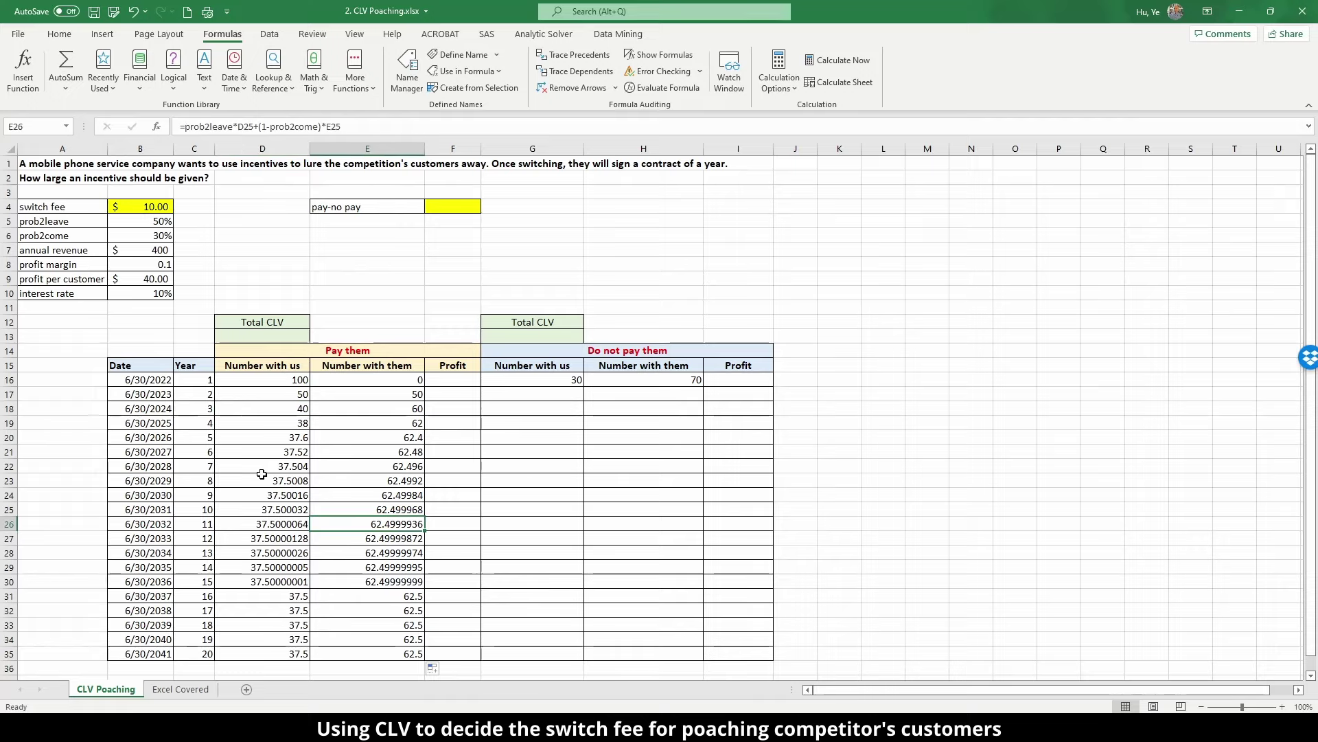
{"action": "left_click", "coordinate": [370, 381]}
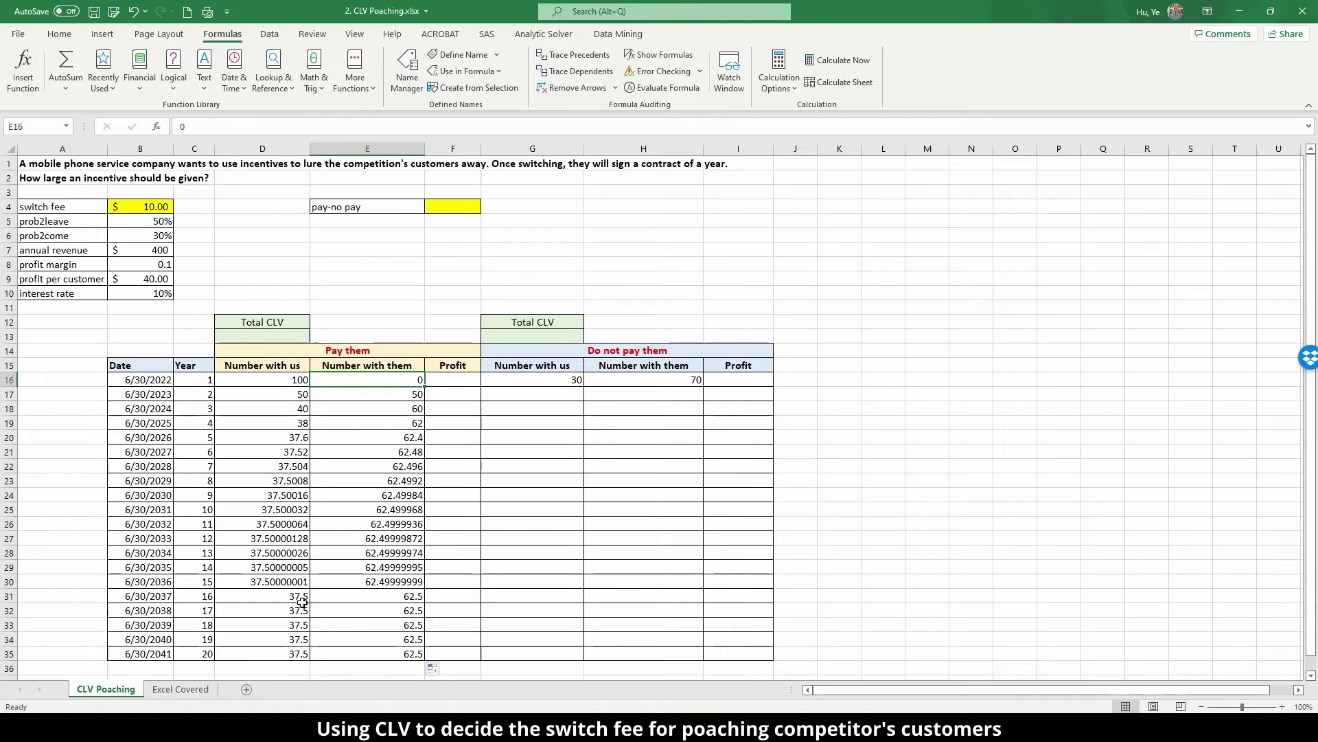
{"action": "left_click_drag", "start_coordinate": [287, 653], "coordinate": [328, 653]}
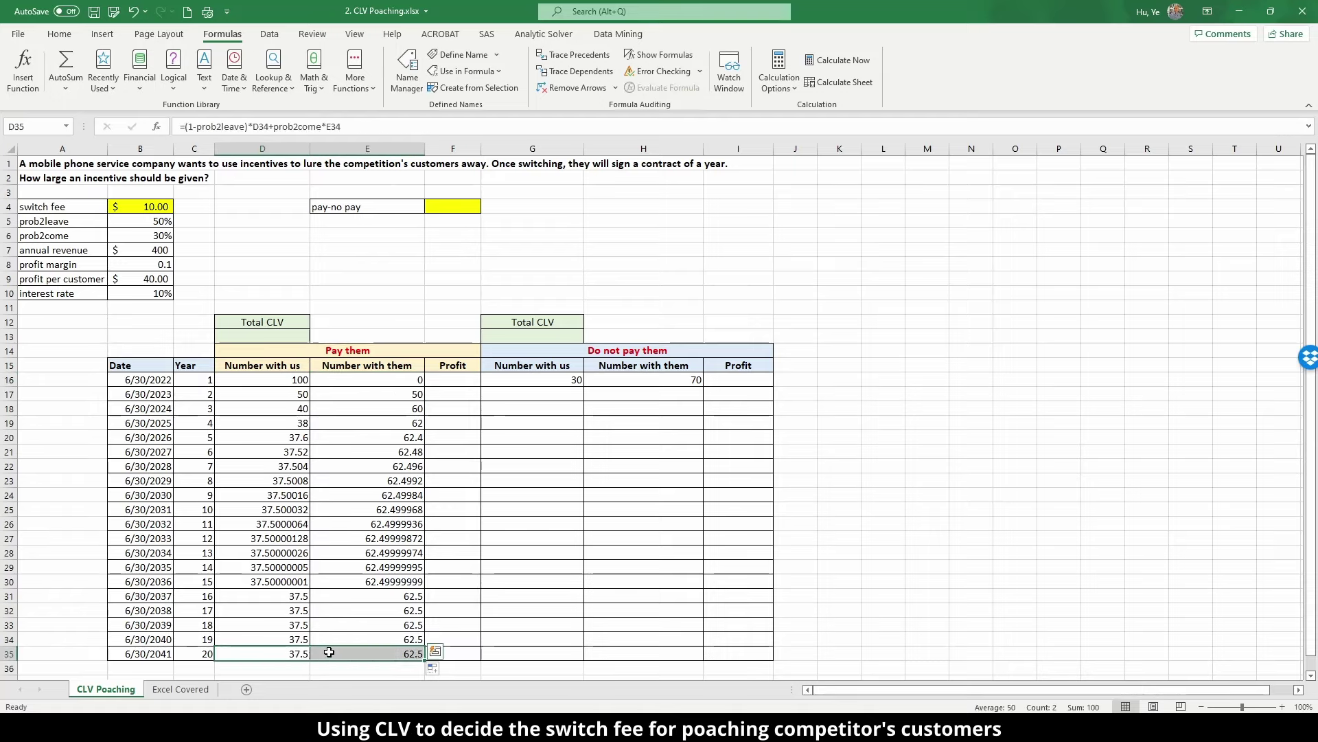
{"action": "left_click", "coordinate": [351, 654]}
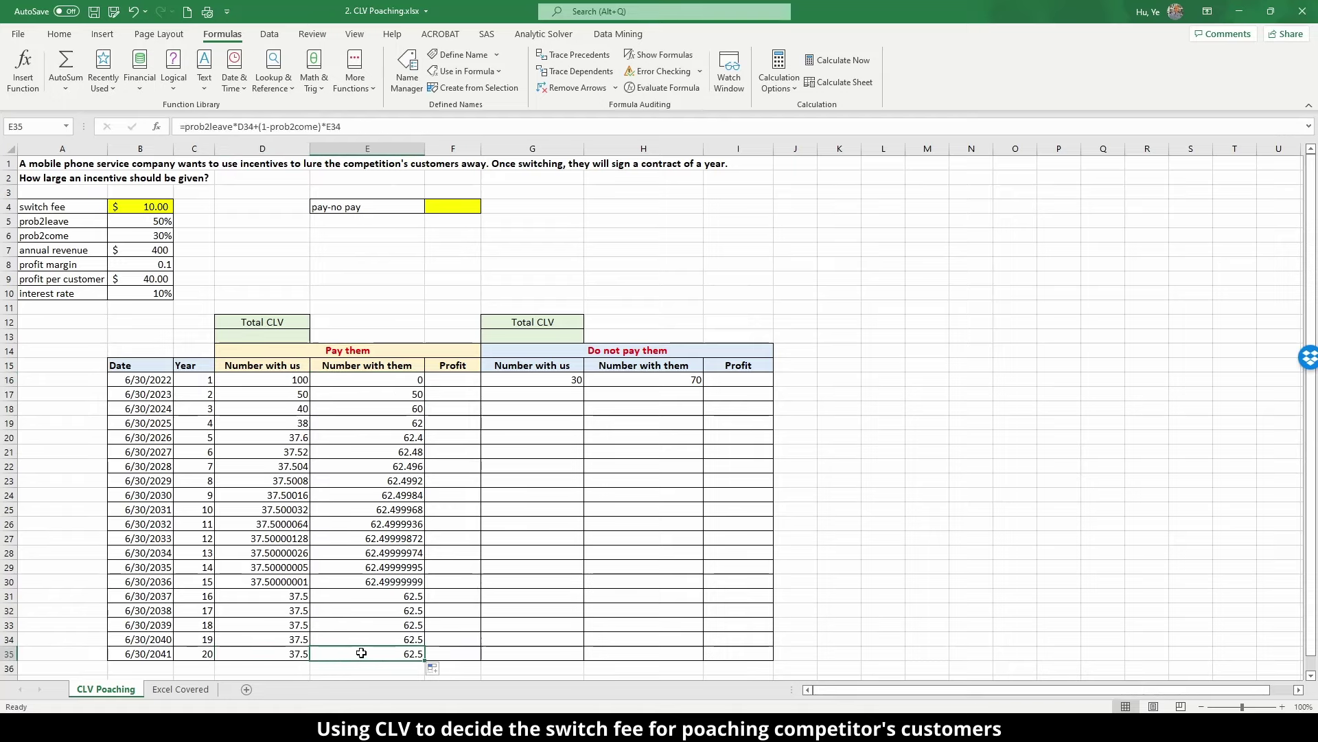
{"action": "left_click", "coordinate": [289, 655]}
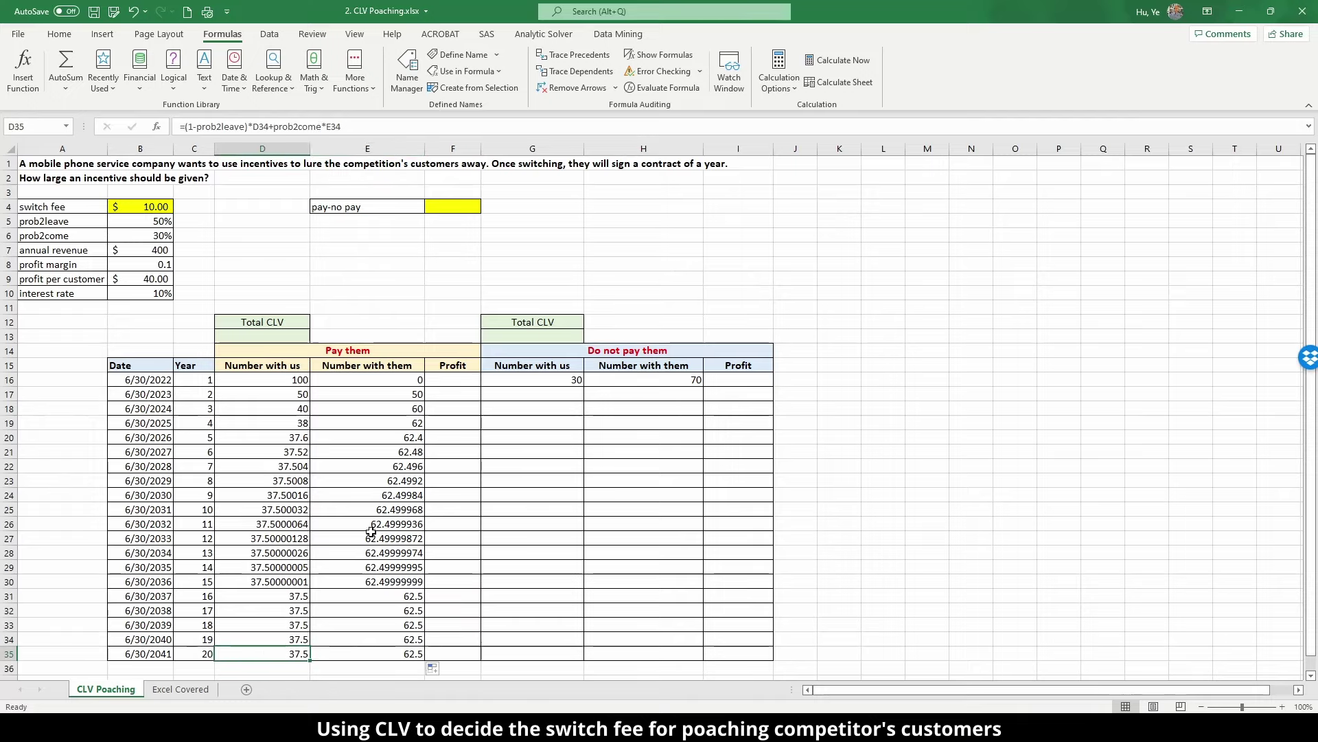
- Calculate the year 1 profit for the "Pay them" scenario in F16 with the formula =profit_per_customer*D16-switch_fee*D16
{"action": "left_click", "coordinate": [454, 380]}
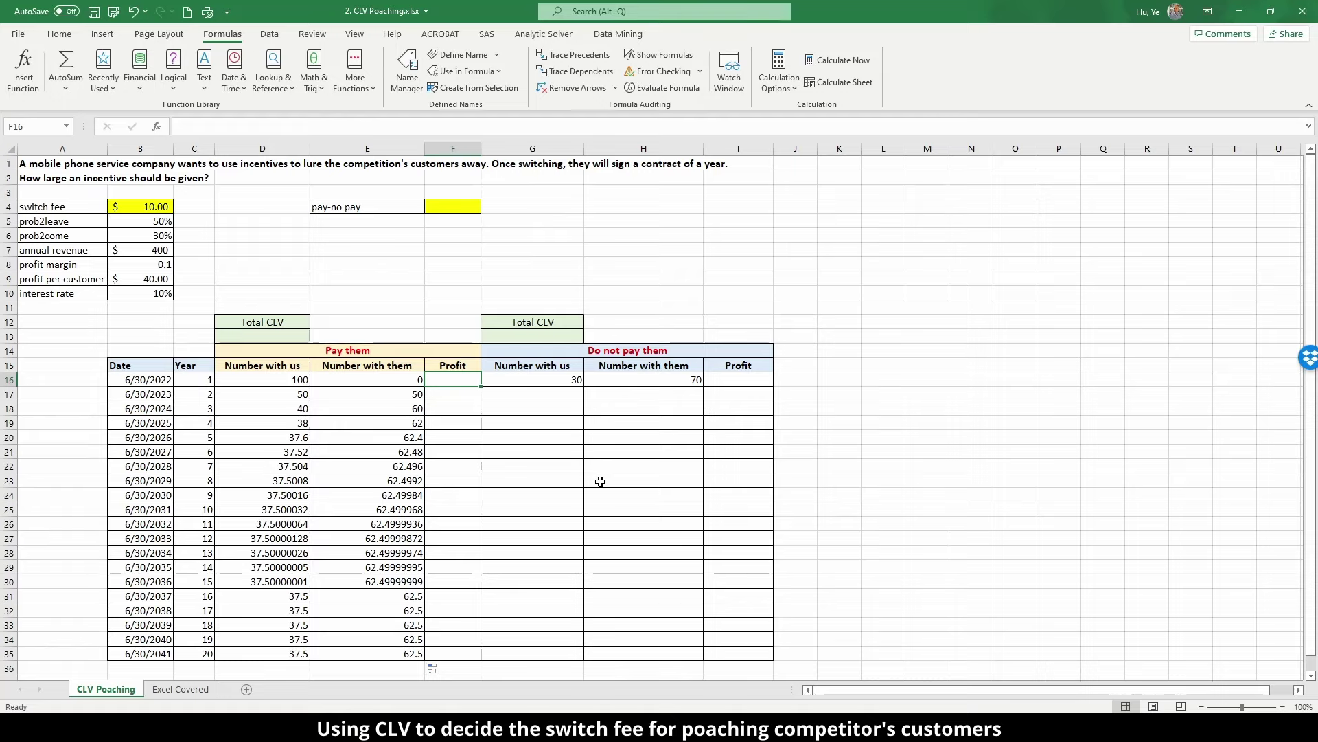
{"action": "type", "text": "="}
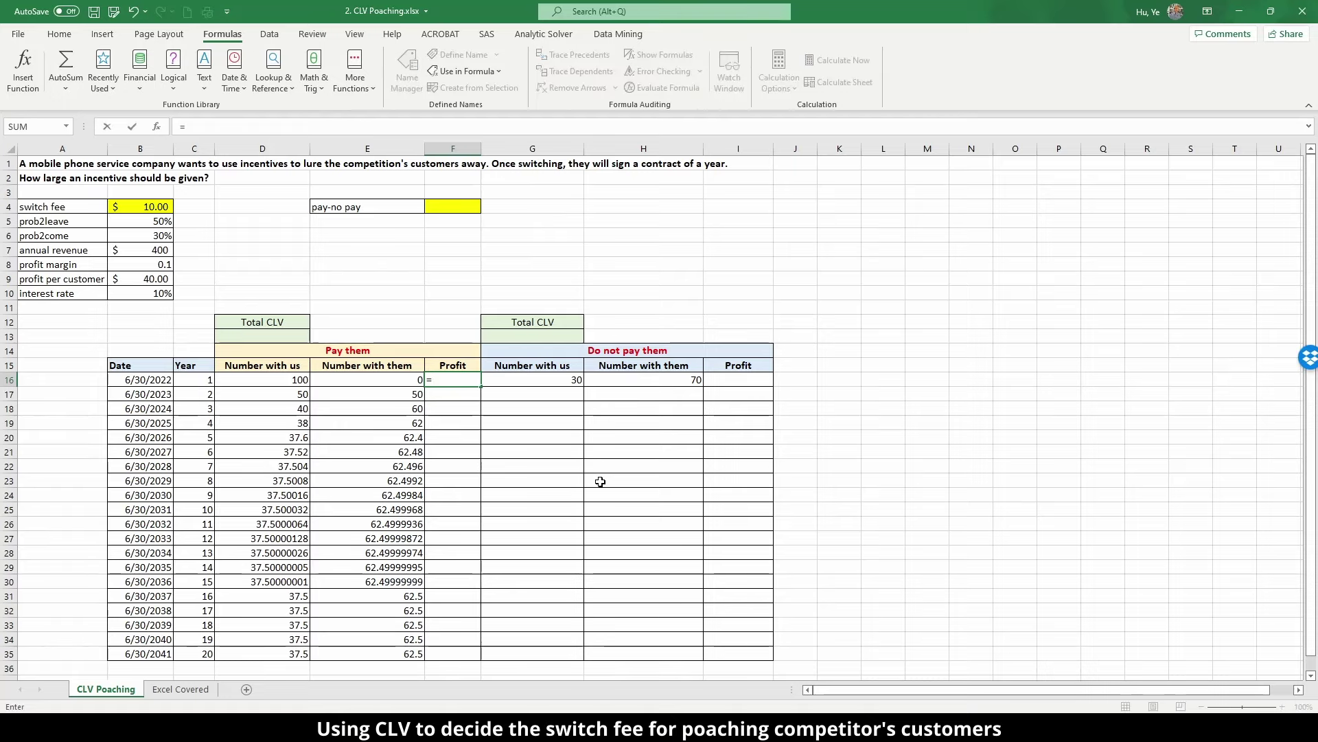
{"action": "type", "text": "pro"}
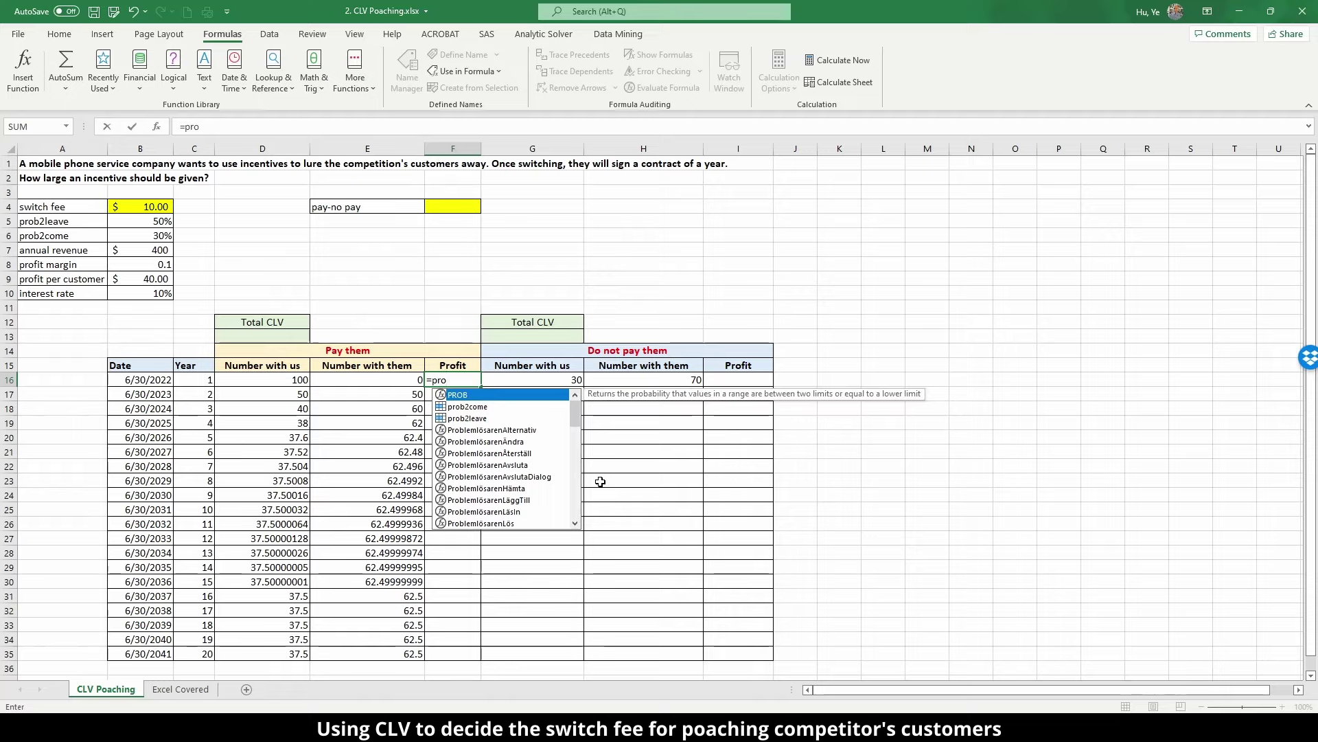
{"action": "type", "text": "fit"}
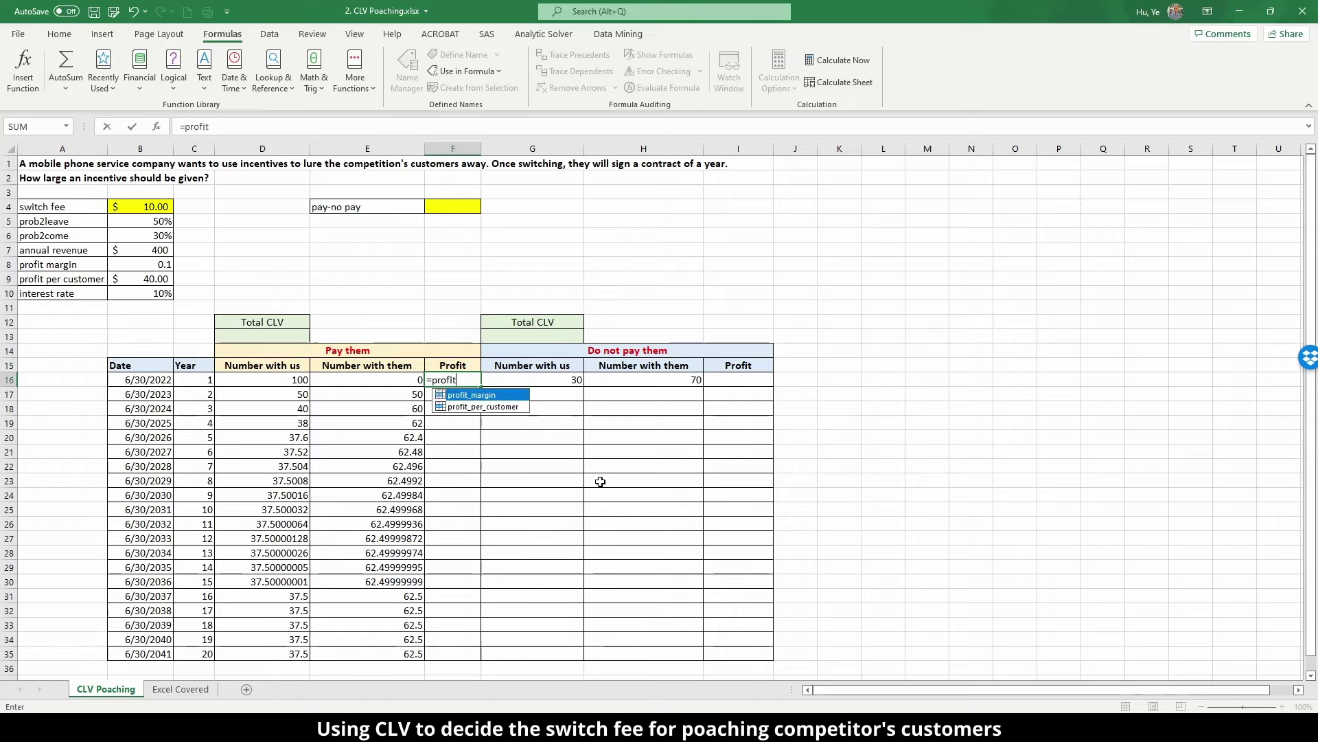
{"action": "double_click", "coordinate": [485, 406]}
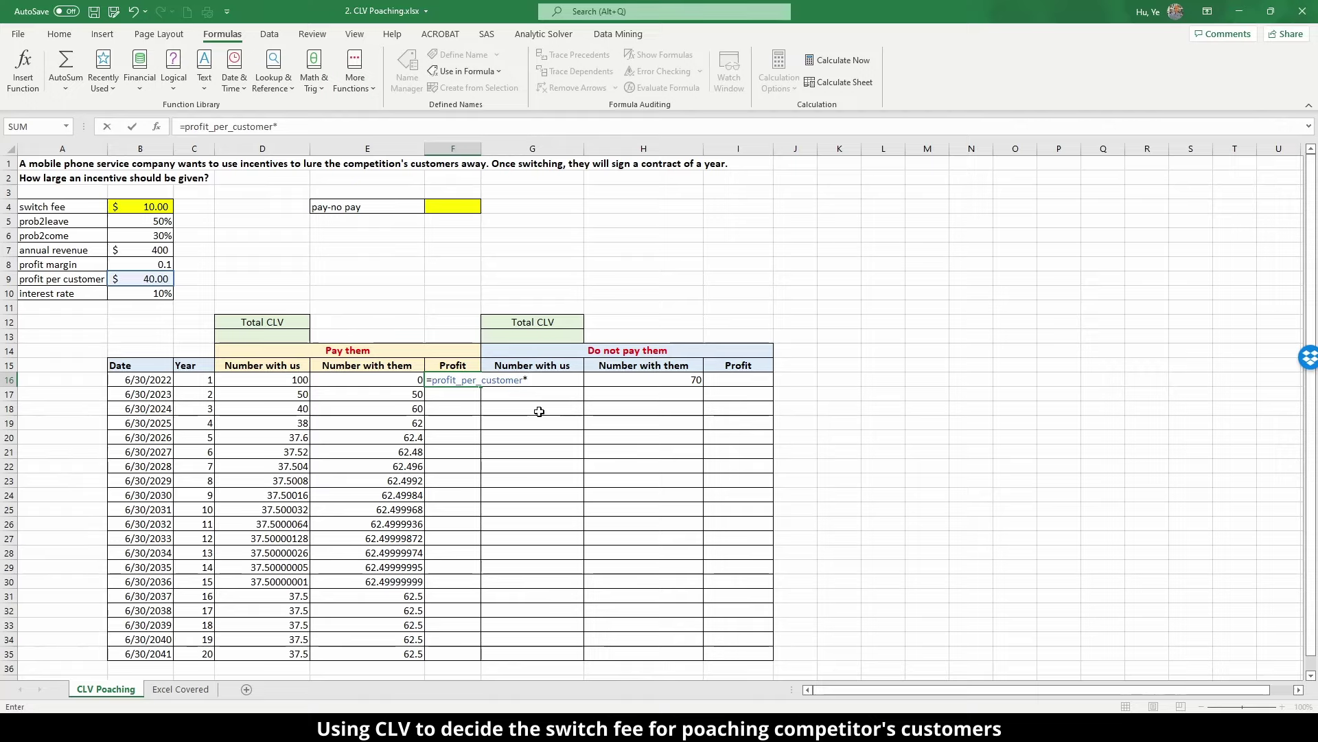
{"action": "type", "text": "*"}
{"action": "left_click", "coordinate": [282, 380]}
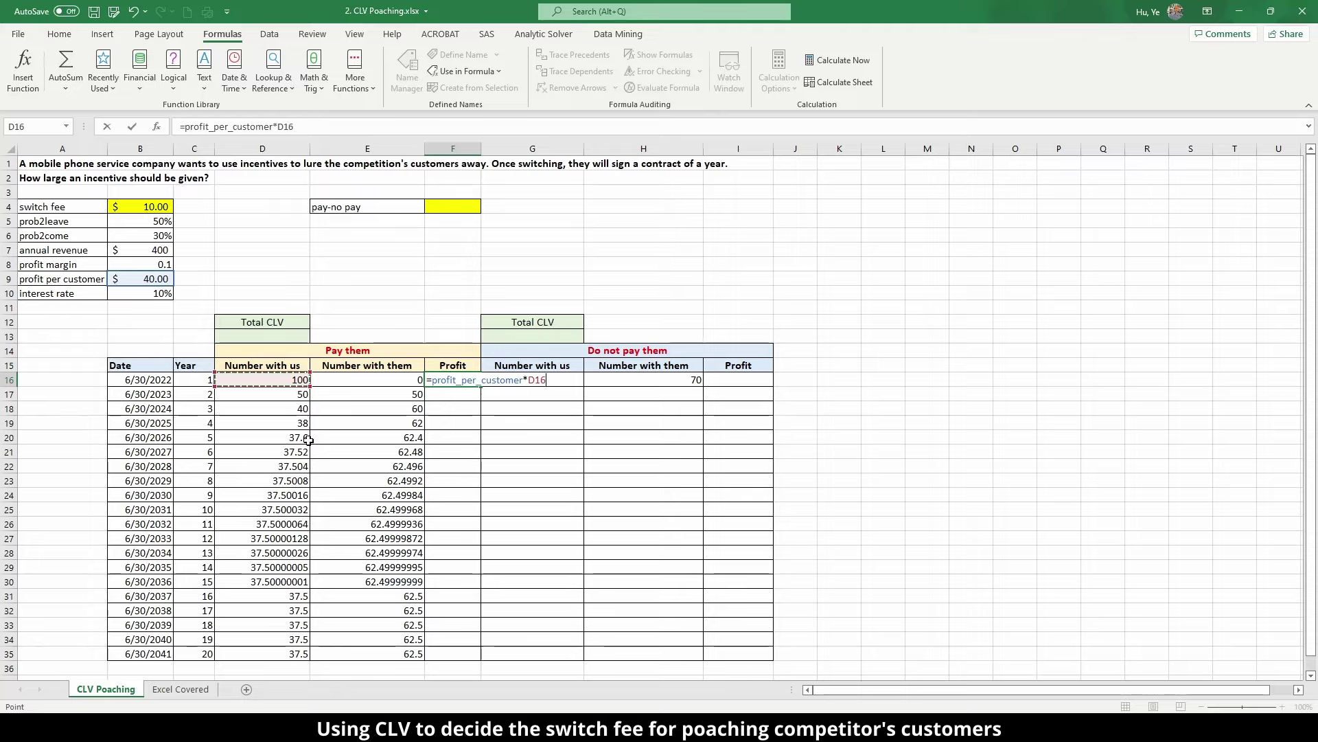
{"action": "type", "text": "-switch"}
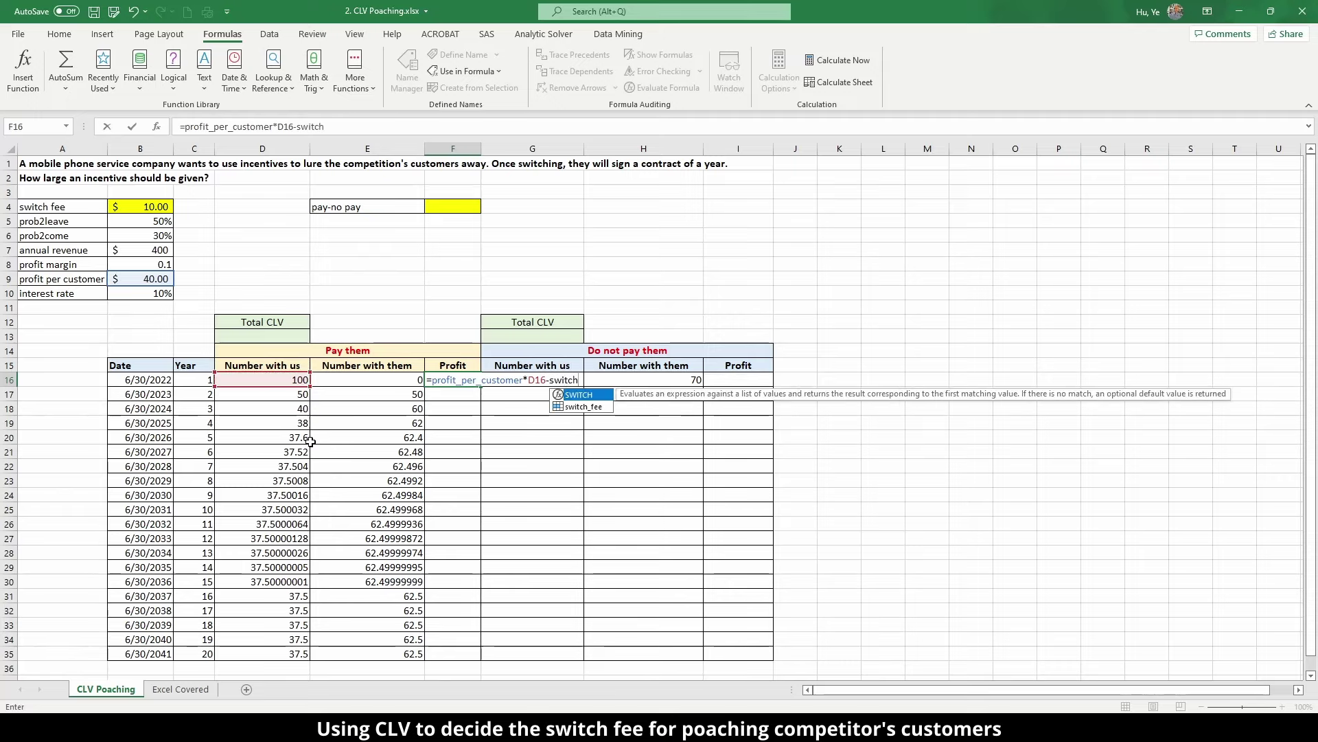
{"action": "double_click", "coordinate": [571, 404]}
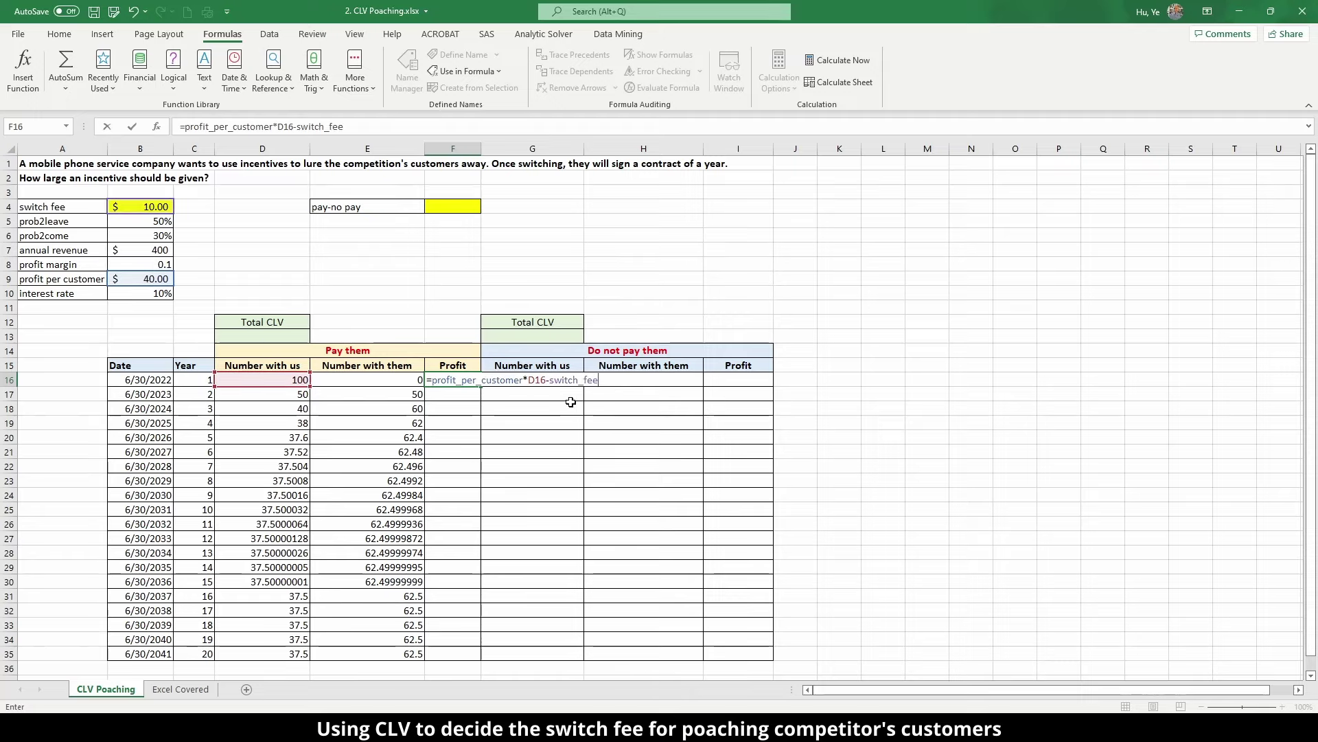
{"action": "type", "text": "*"}
{"action": "left_click", "coordinate": [280, 380]}
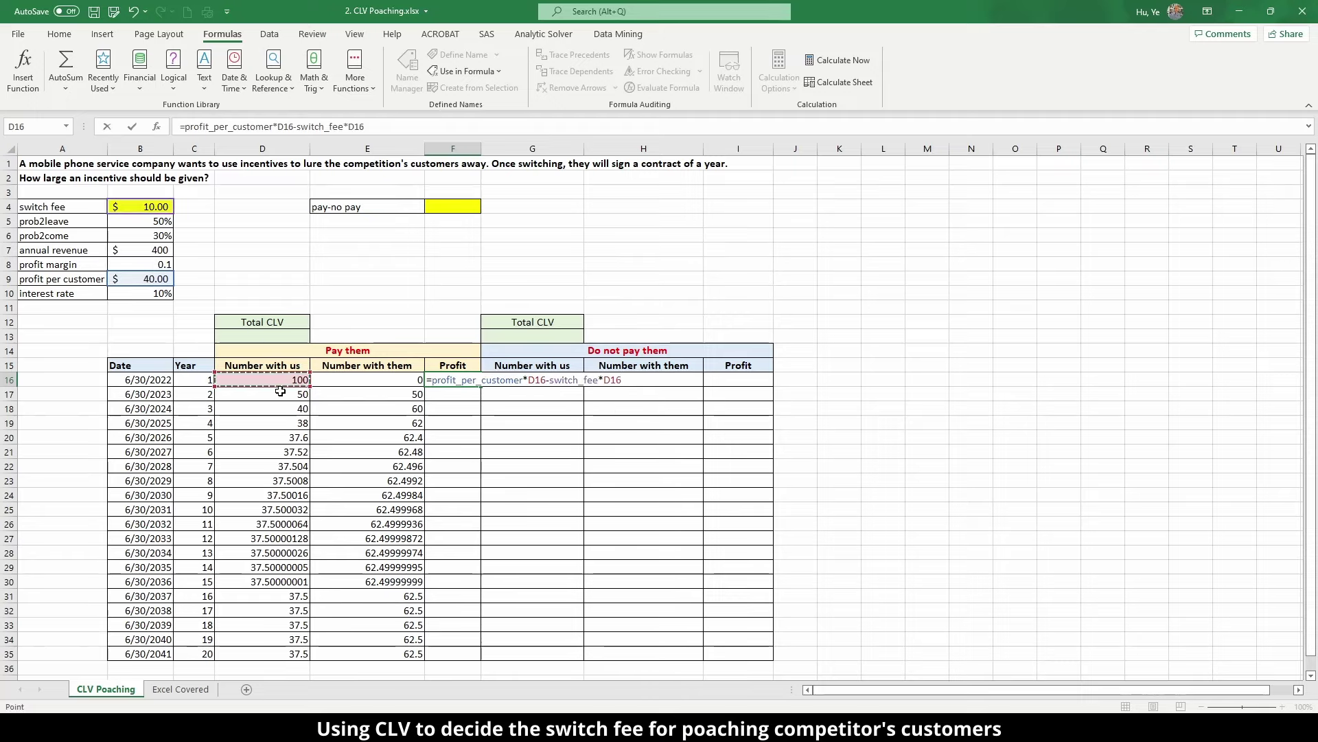
{"action": "key", "text": "Return"}
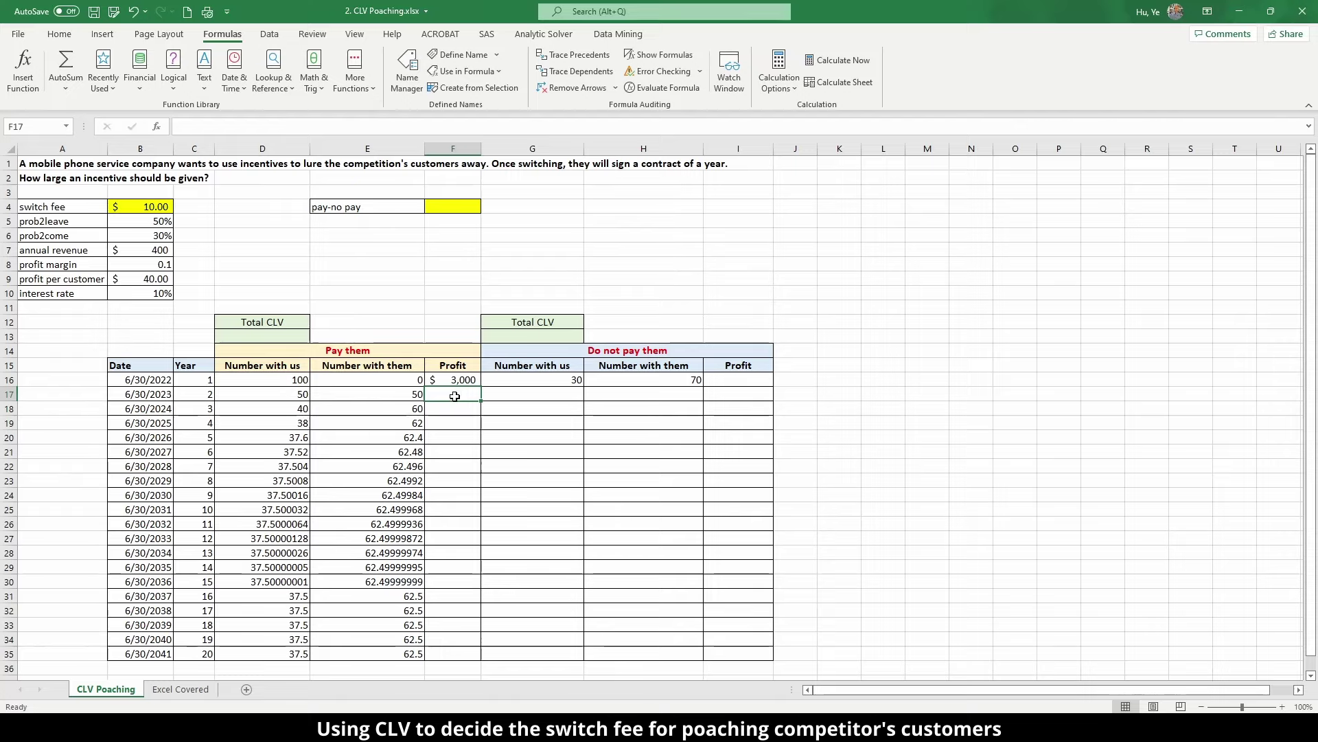
- Calculate the year 2 "Pay them" profit in F17 with =profit_per_customer*D17 and fill the formula down through year 20 in F35
{"action": "type", "text": "=profit"}
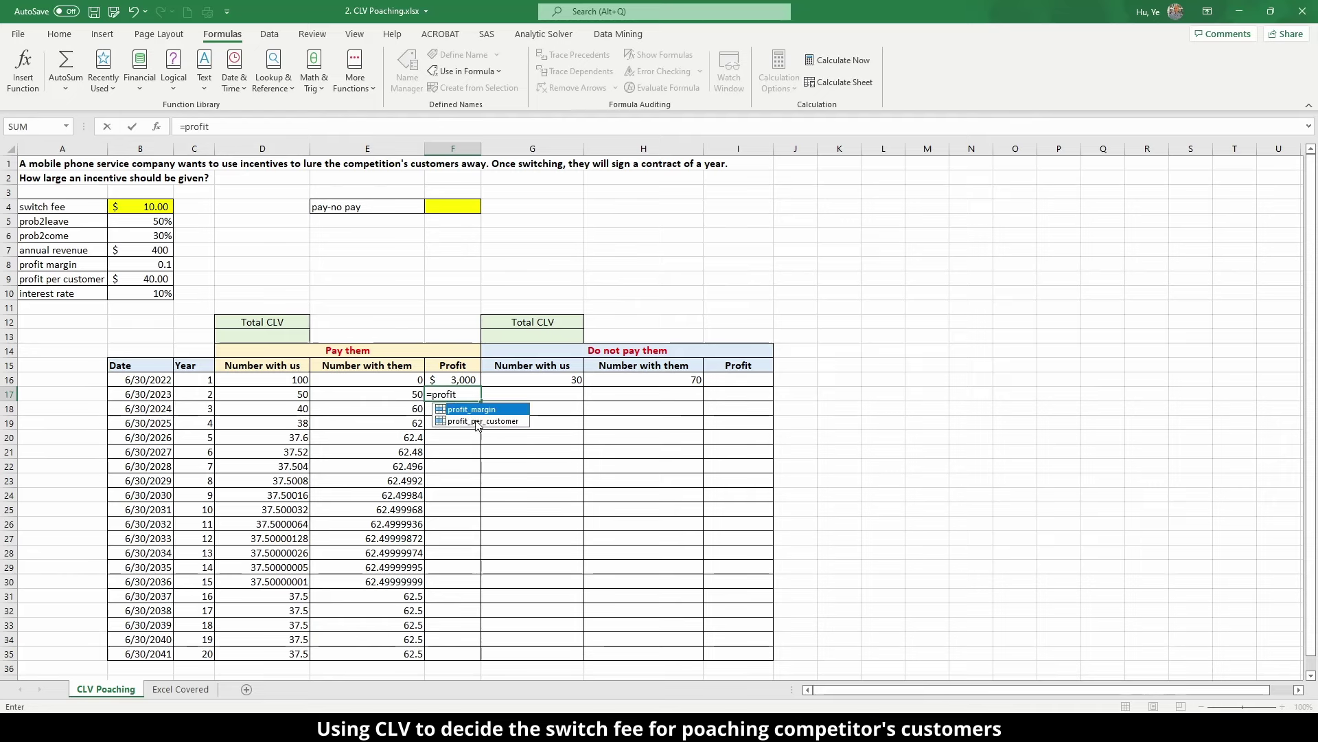
{"action": "double_click", "coordinate": [473, 421]}
{"action": "type", "text": "*"}
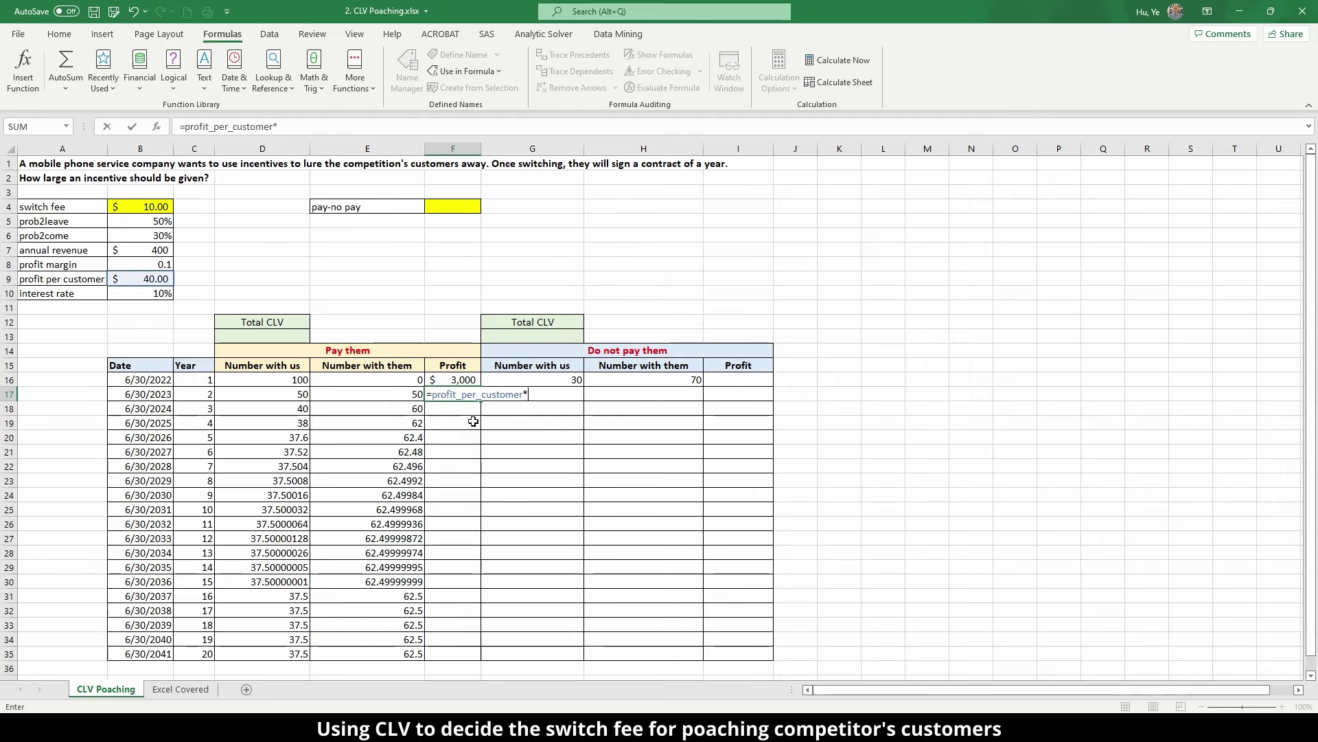
{"action": "left_click", "coordinate": [274, 394]}
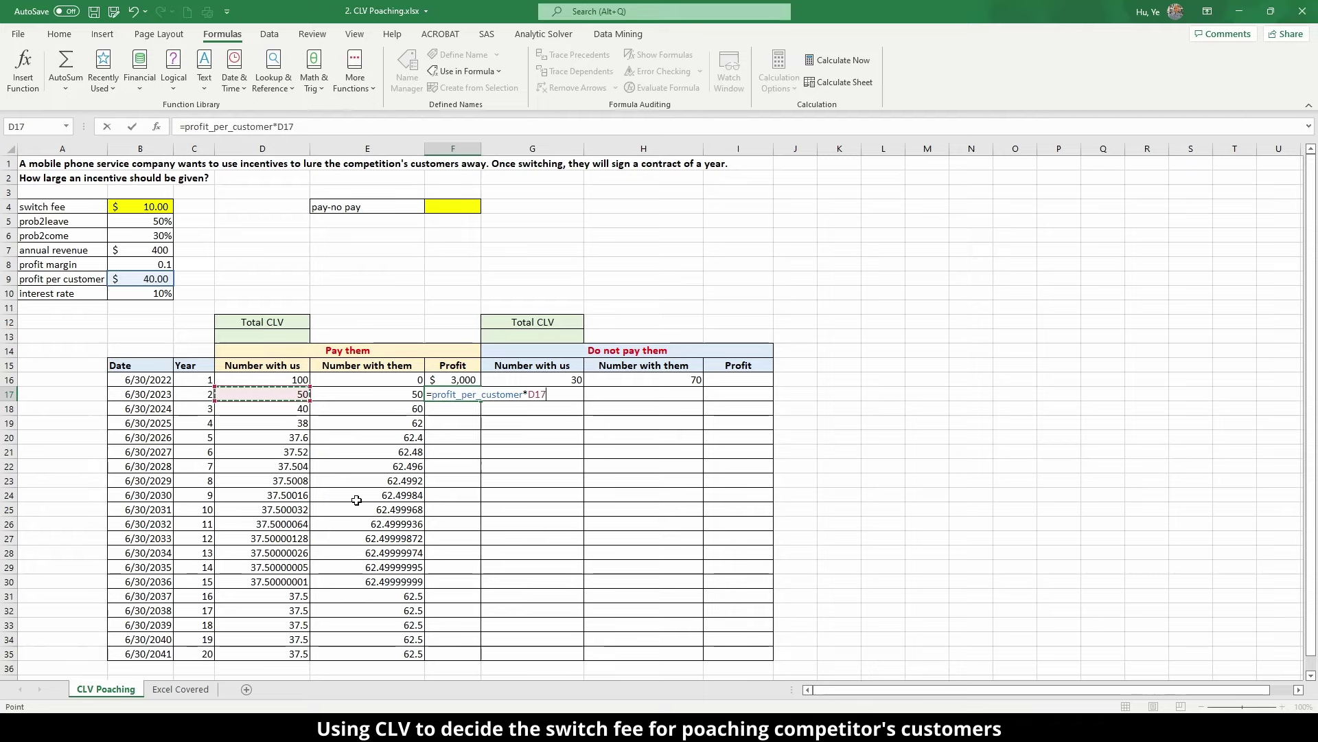
{"action": "key", "text": "Return"}
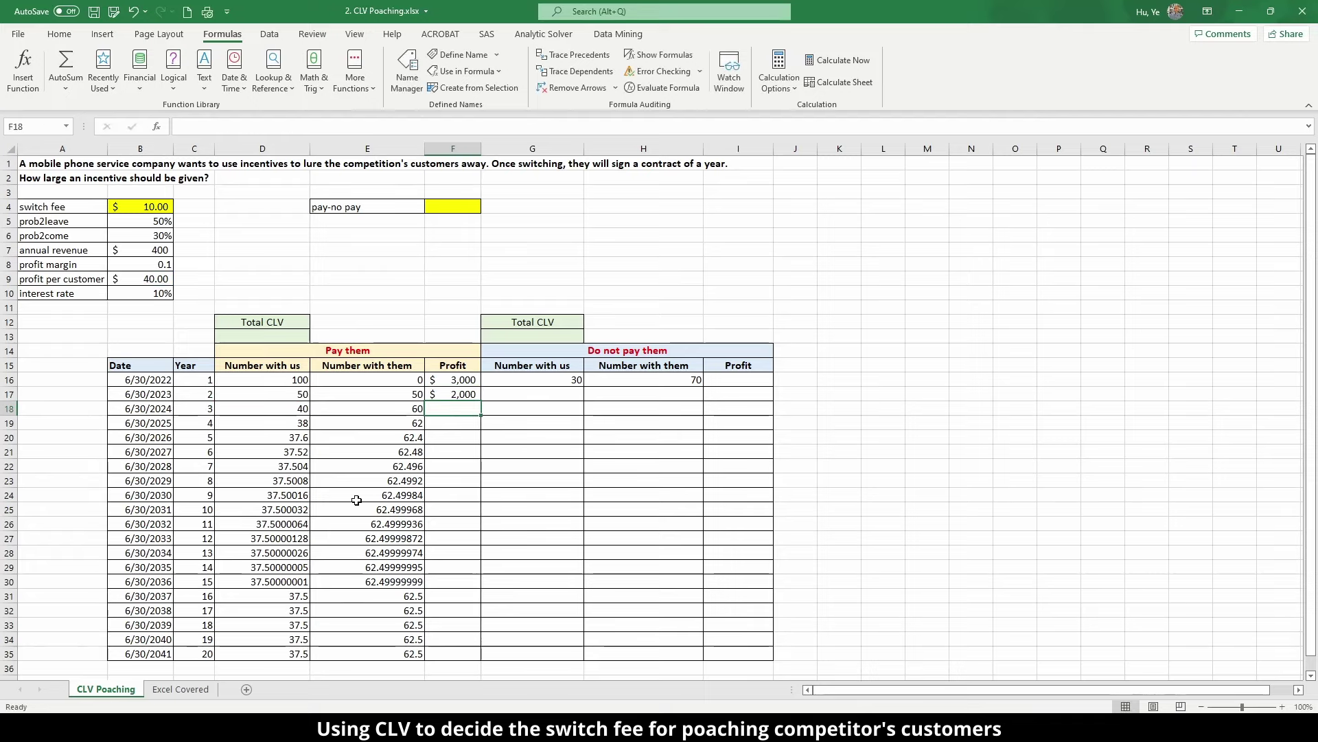
{"action": "left_click", "coordinate": [453, 392]}
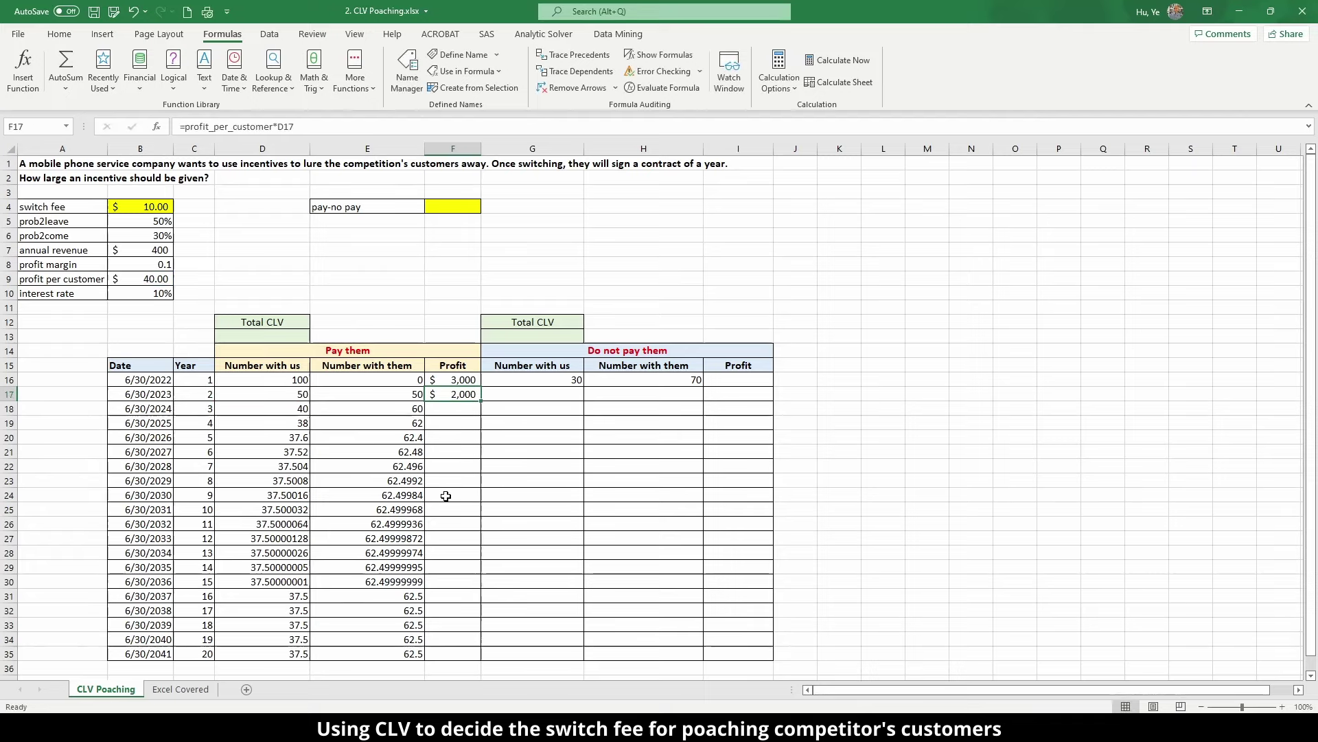
{"action": "double_click", "coordinate": [479, 403]}
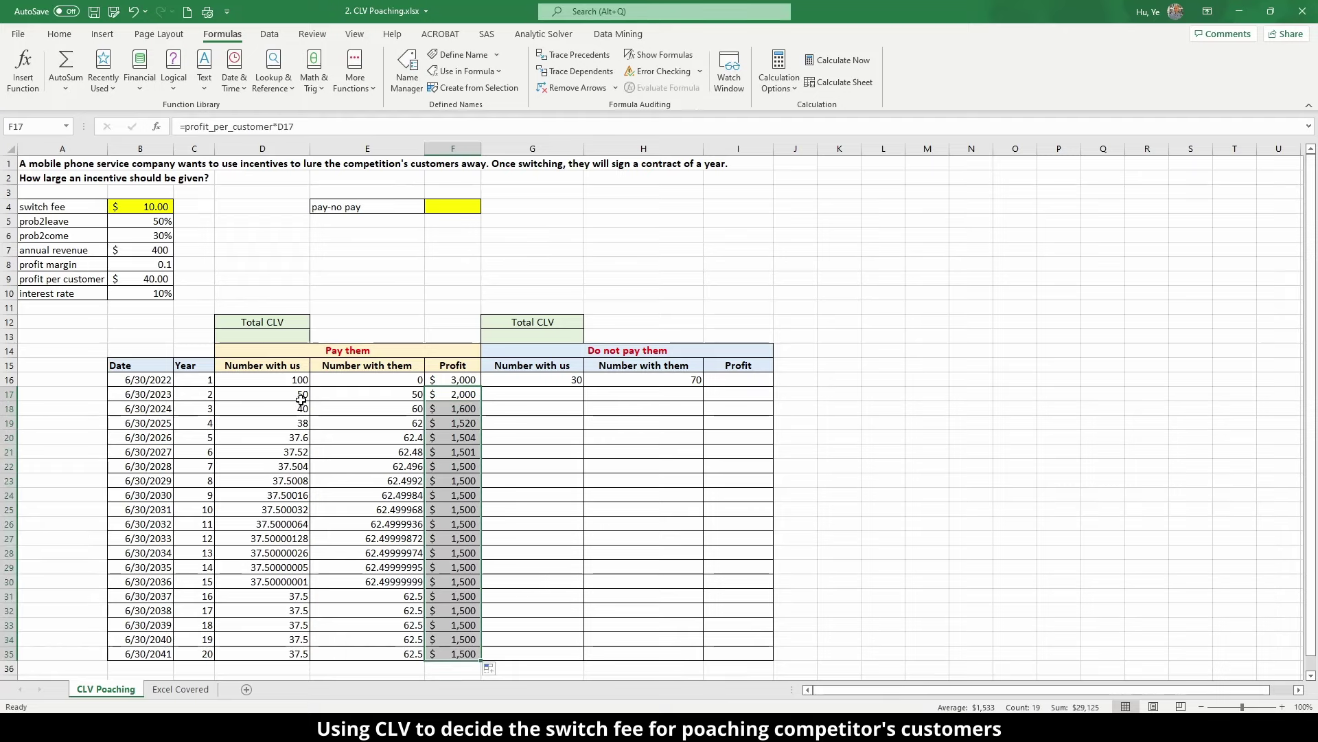
- Enter 30 as the year 1 "Number with us" for the "Do not pay them" scenario in G16
{"action": "left_click", "coordinate": [579, 391]}
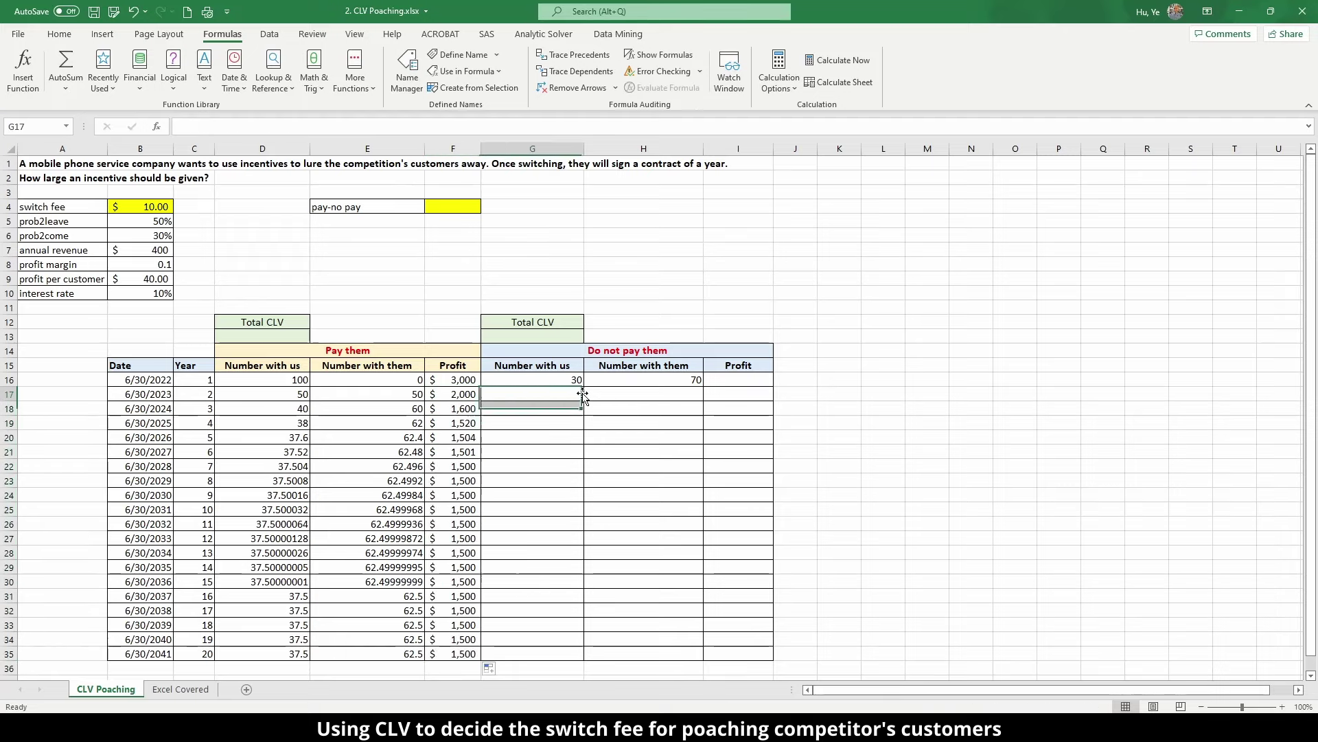
{"action": "left_click", "coordinate": [620, 350]}
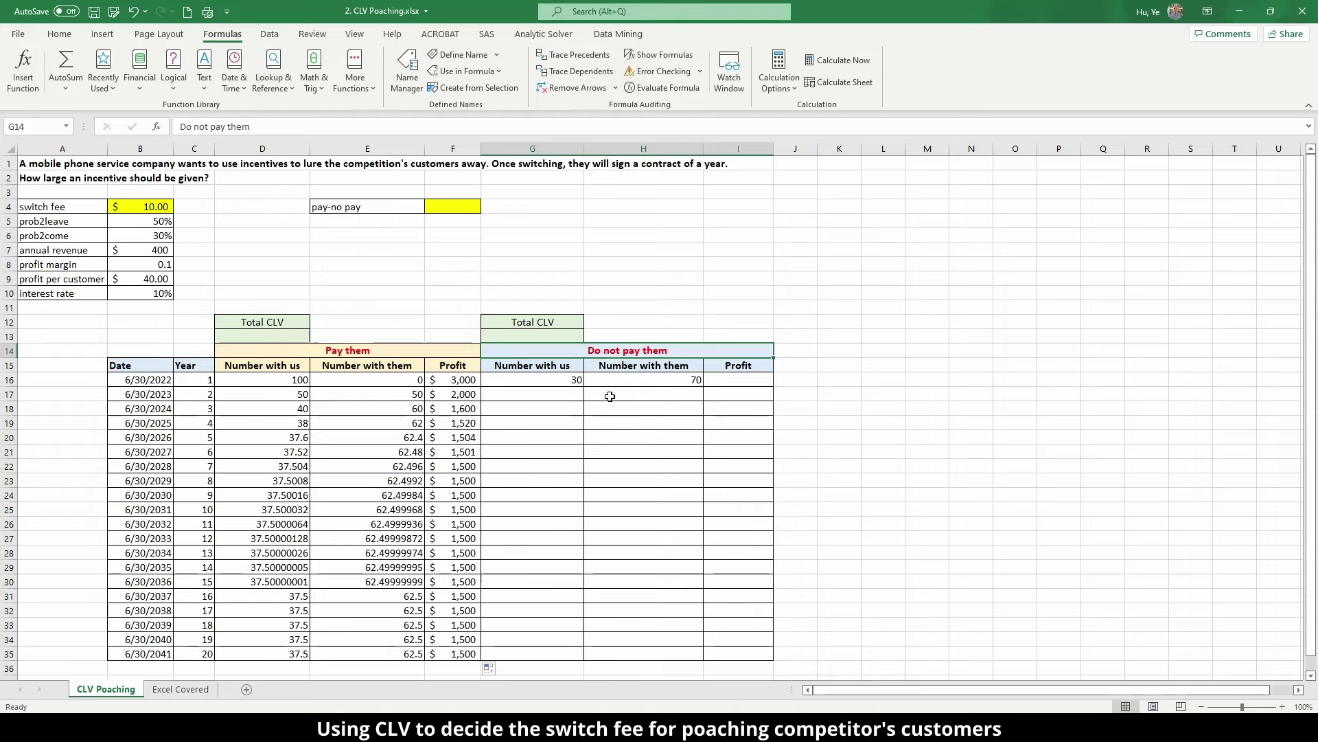
{"action": "left_click", "coordinate": [575, 381]}
{"action": "type", "text": "30"}
{"action": "key", "text": "ctrl+Return"}
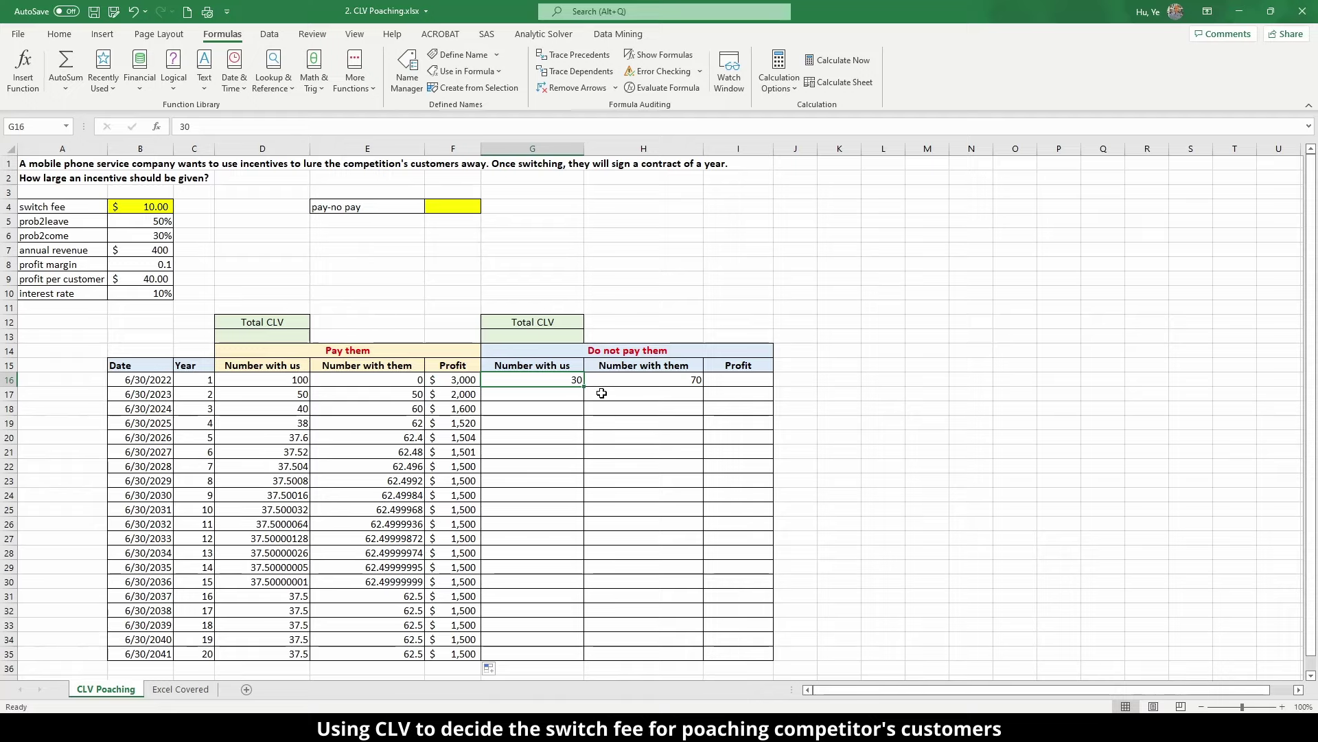
- Copy the "Pay them" customer formulas from D17:E17 to G17:H17 for "Do not pay them" and fill them down through row 35
{"action": "left_click_drag", "start_coordinate": [296, 398], "coordinate": [329, 398]}
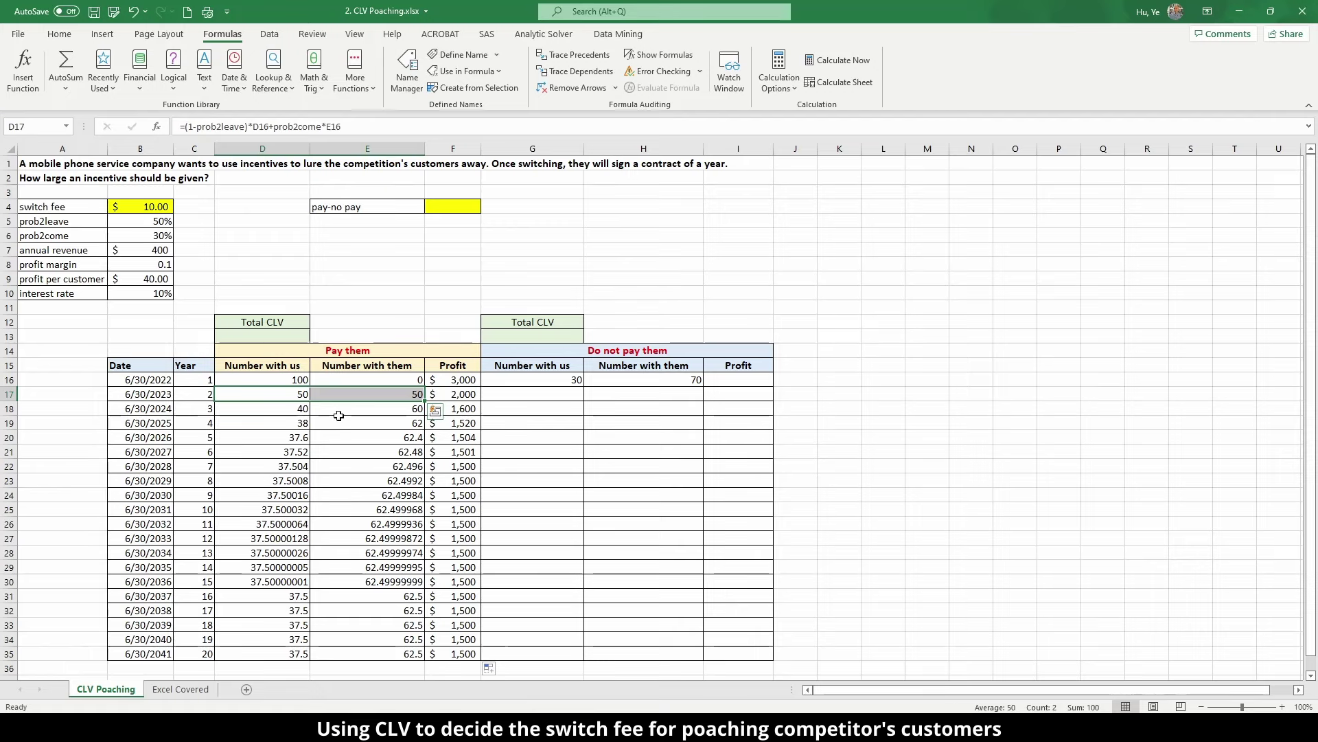
{"action": "right_click", "coordinate": [344, 393]}
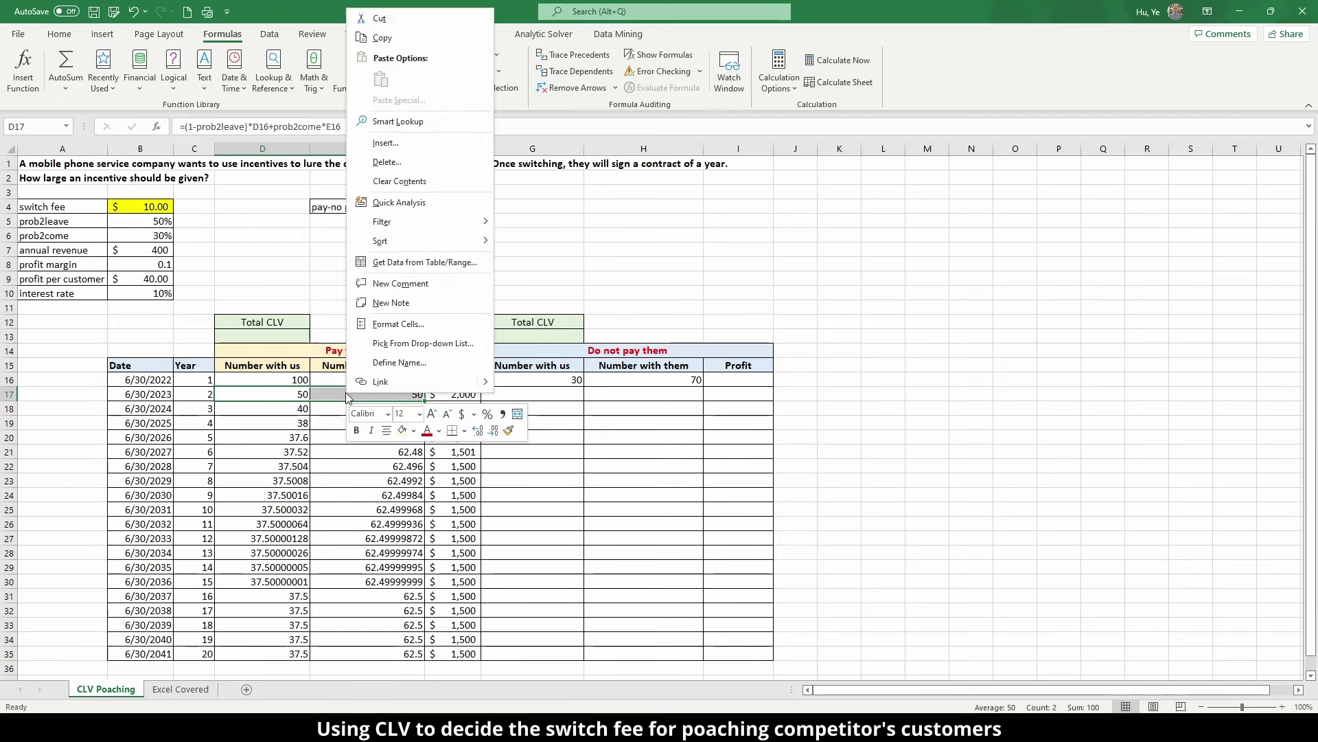
{"action": "left_click", "coordinate": [415, 37]}
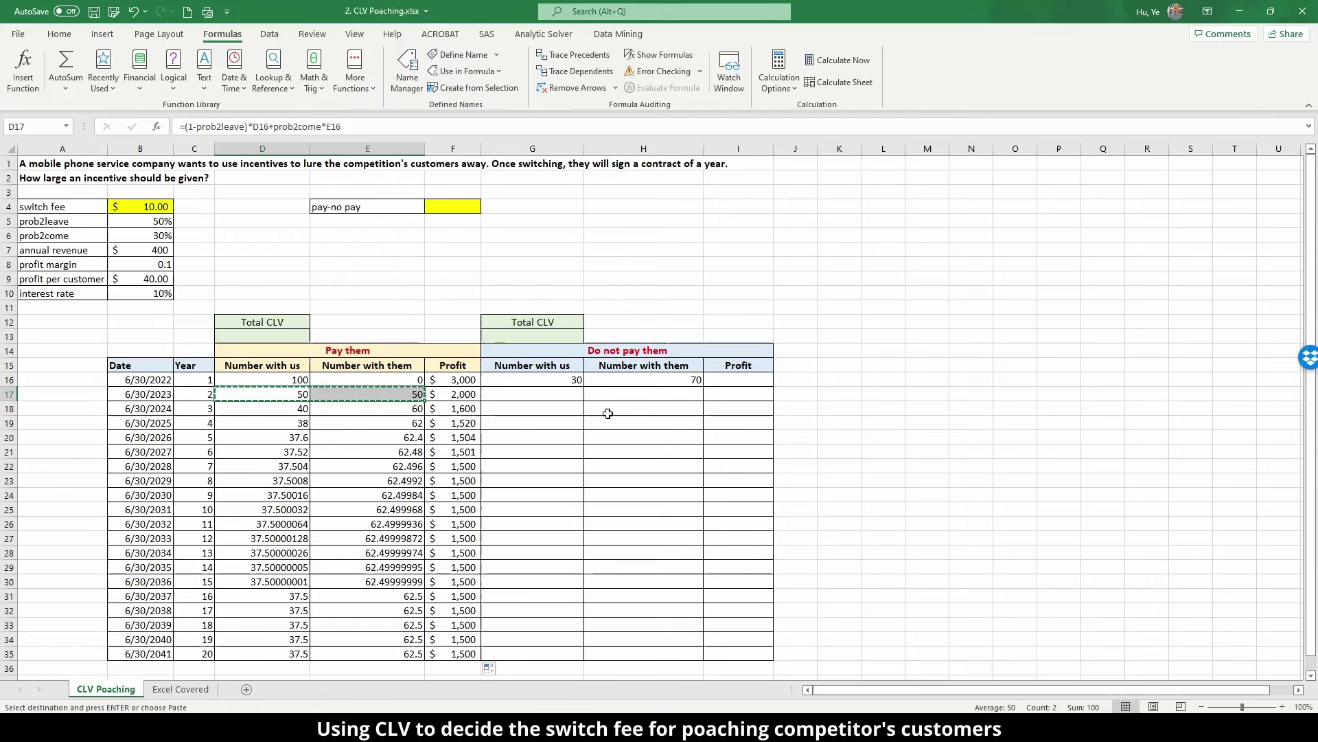
{"action": "right_click", "coordinate": [555, 392]}
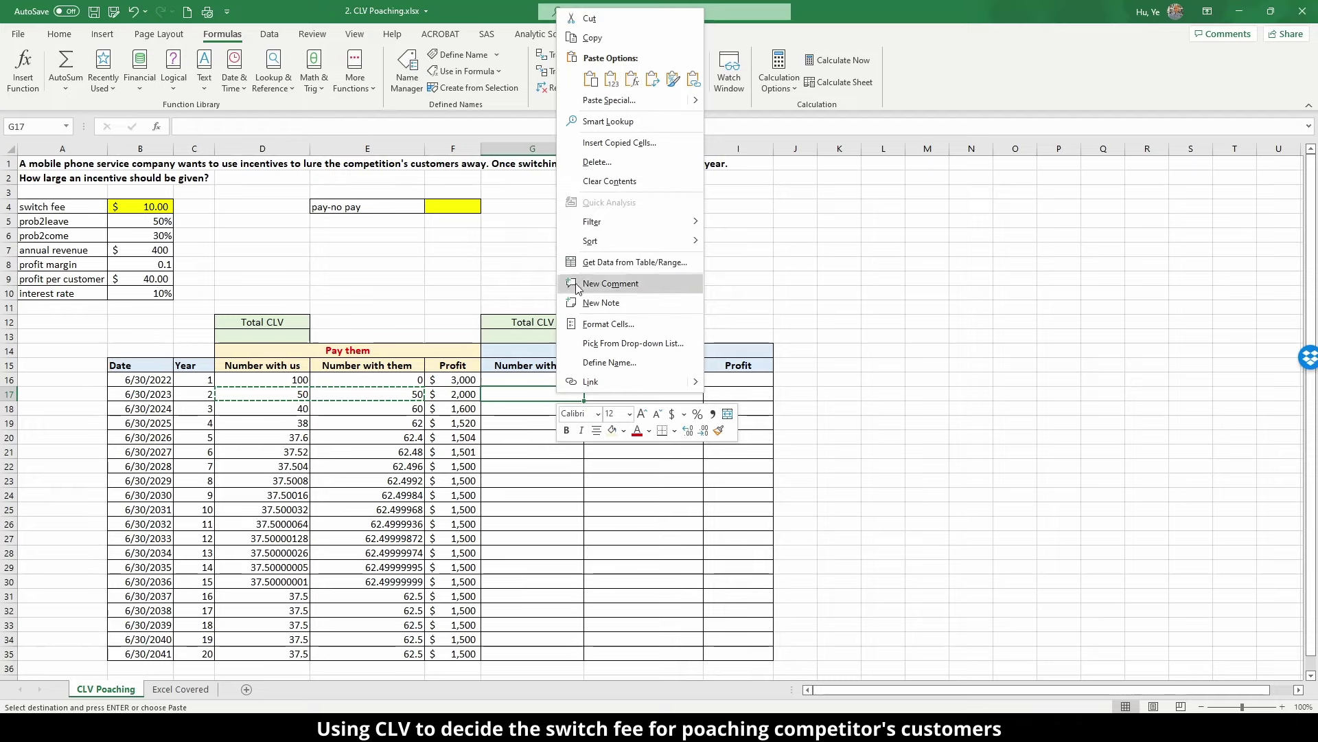
{"action": "left_click", "coordinate": [591, 79]}
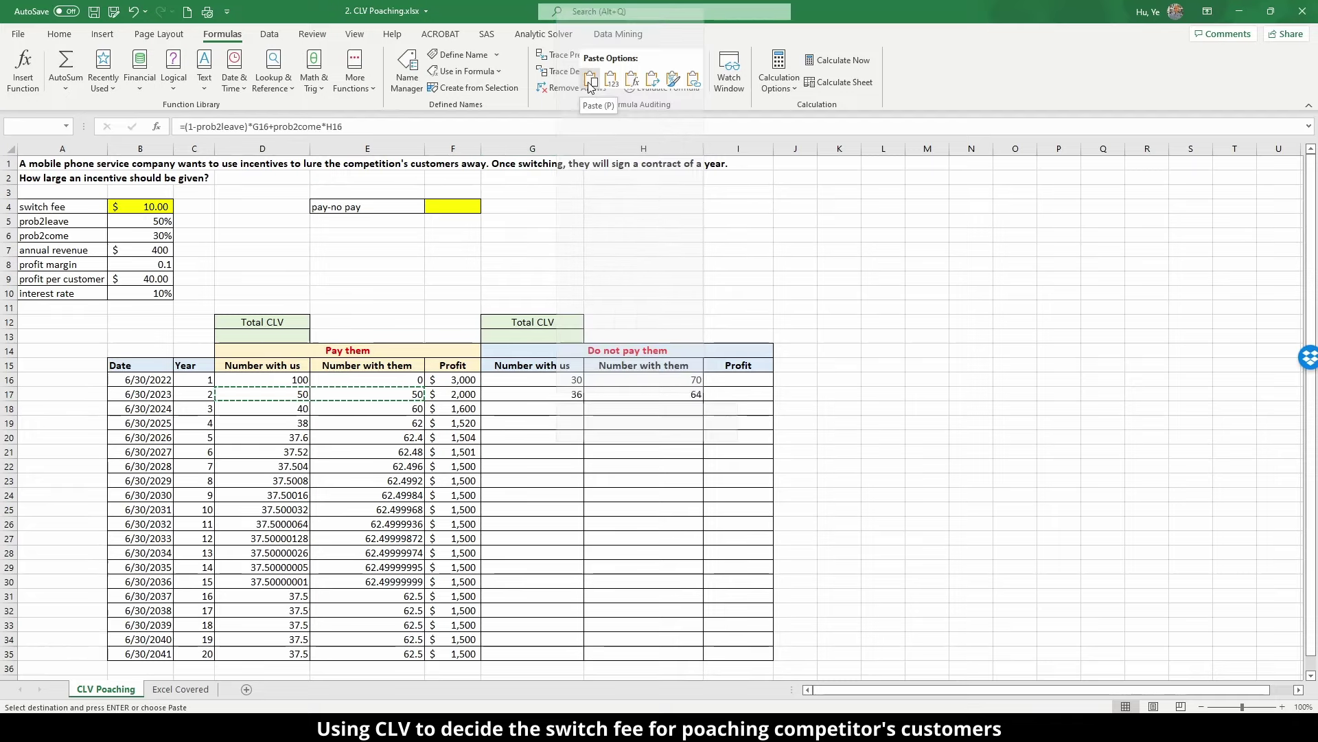
{"action": "left_click", "coordinate": [602, 413]}
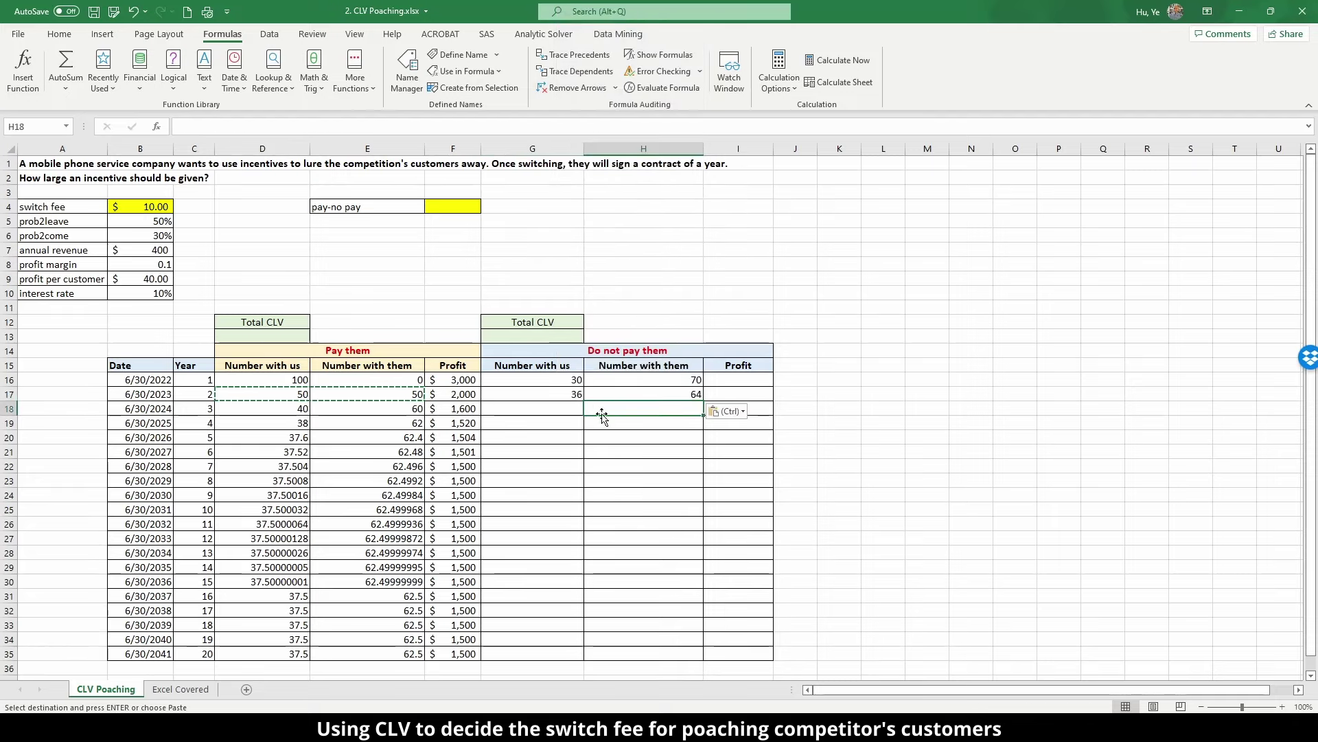
{"action": "left_click_drag", "start_coordinate": [577, 393], "coordinate": [655, 390]}
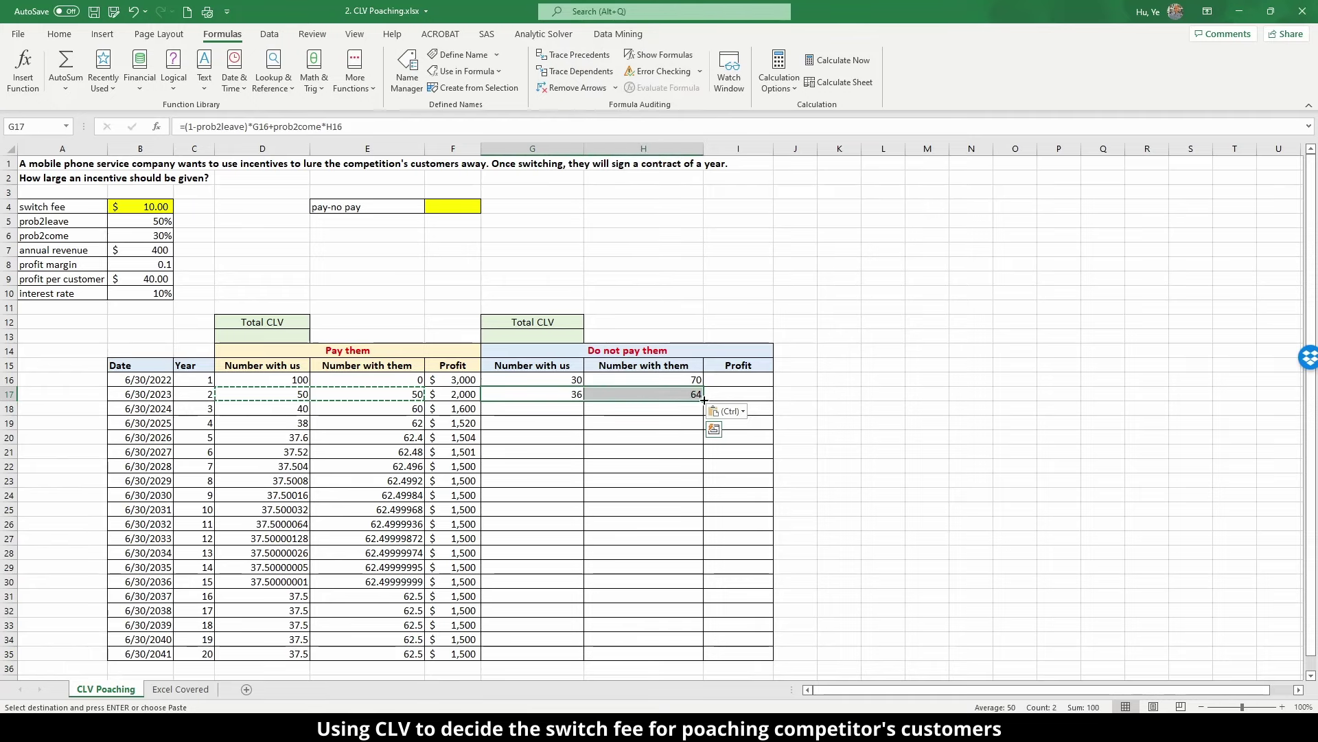
{"action": "double_click", "coordinate": [704, 400]}
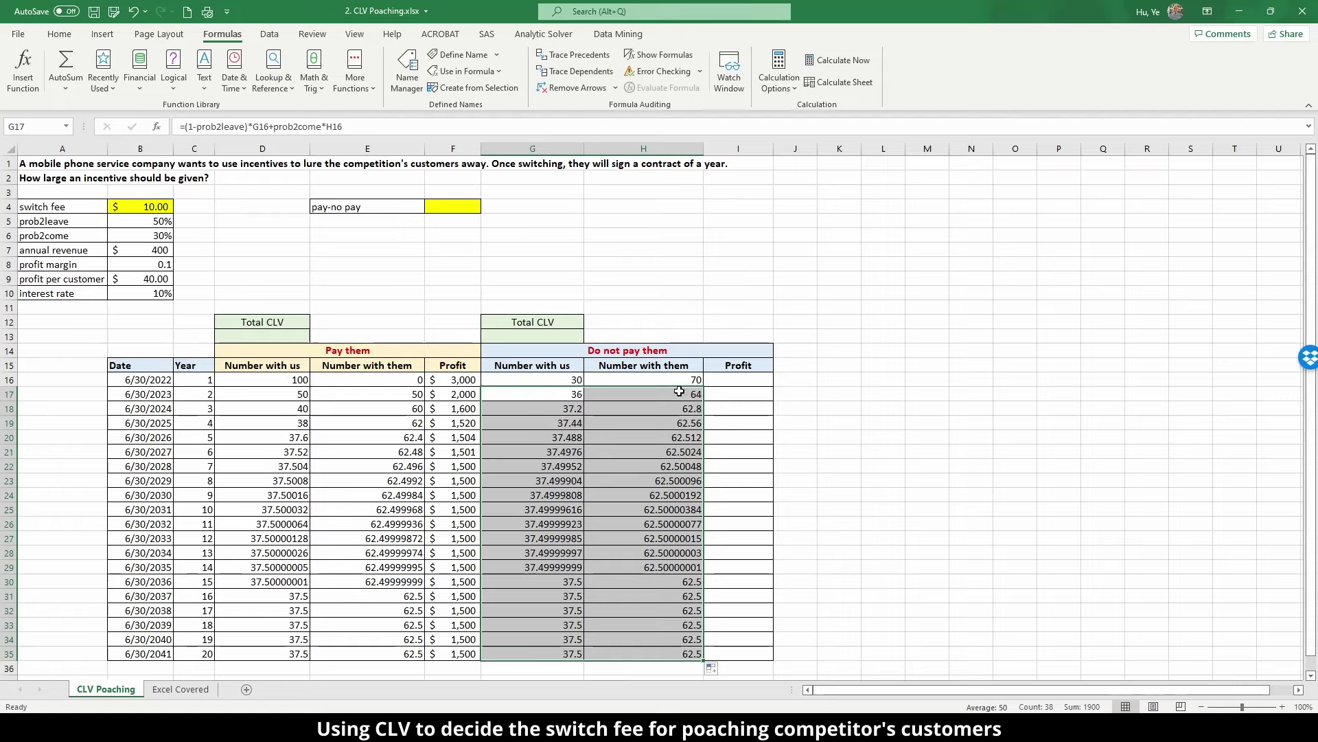
- Calculate the year 1 "Do not pay them" profit in I16 with =profit_per_customer*G16 and fill the formula down through year 20 in I35
{"action": "left_click", "coordinate": [736, 379]}
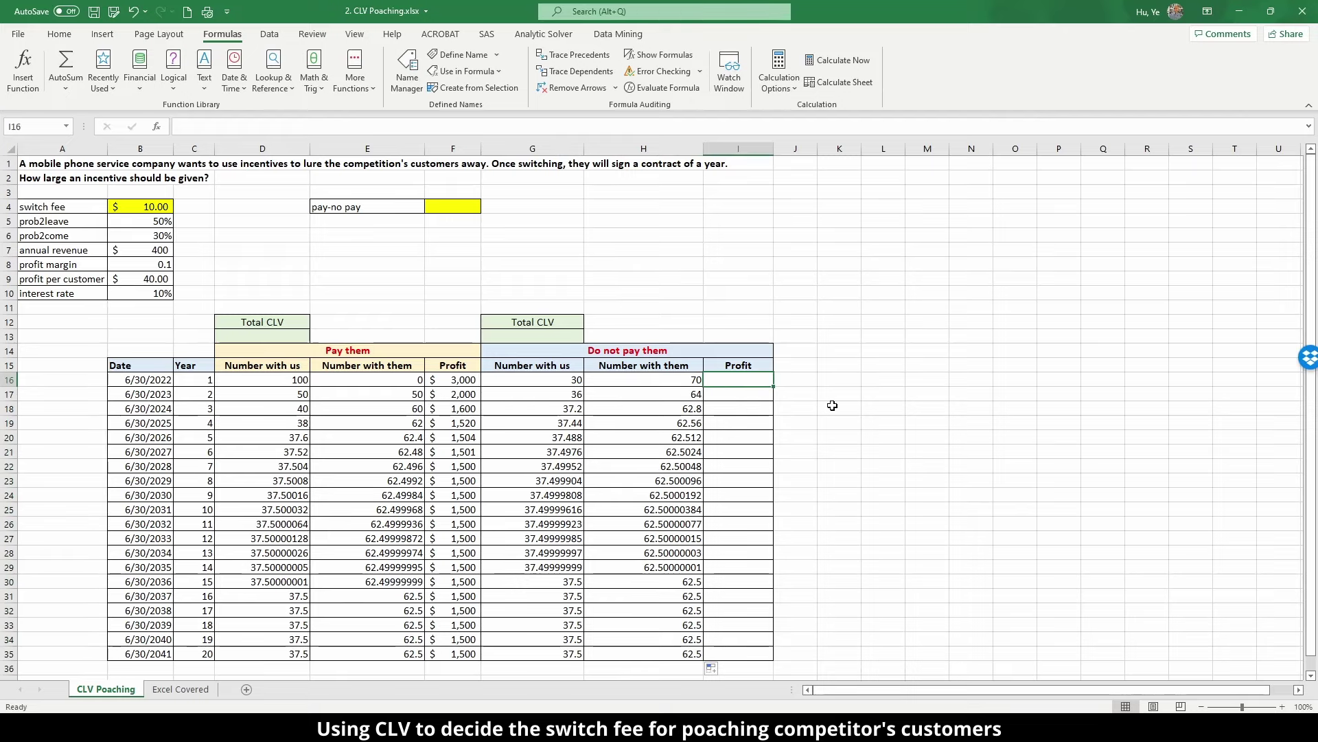
{"action": "type", "text": "=pr"}
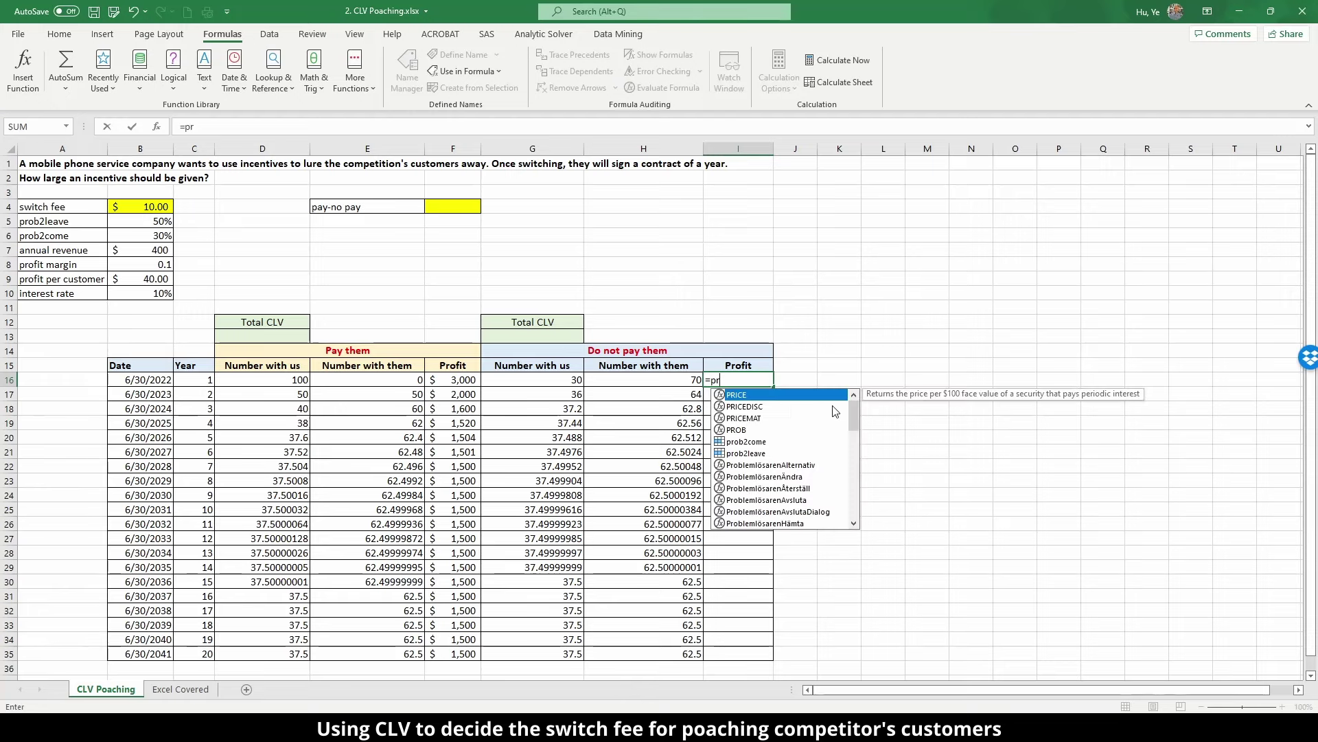
{"action": "type", "text": "ofit"}
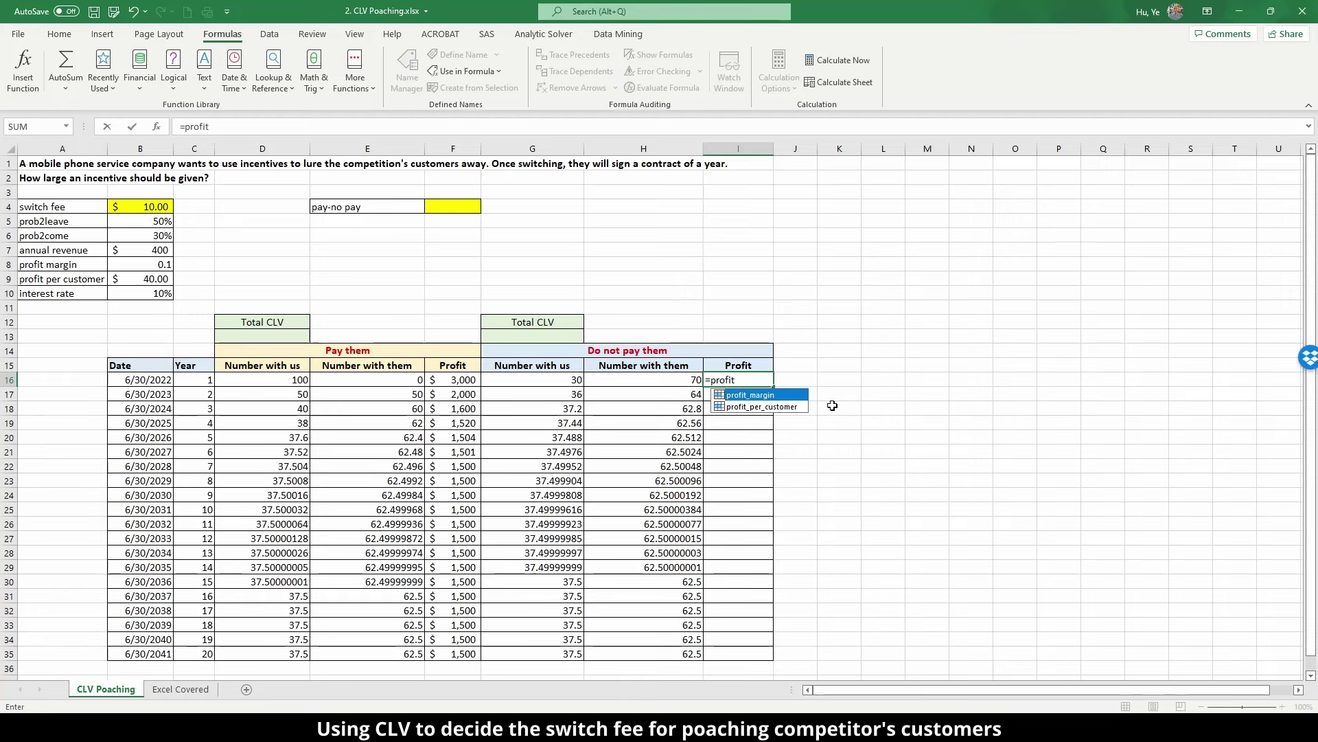
{"action": "double_click", "coordinate": [777, 406]}
{"action": "type", "text": "*"}
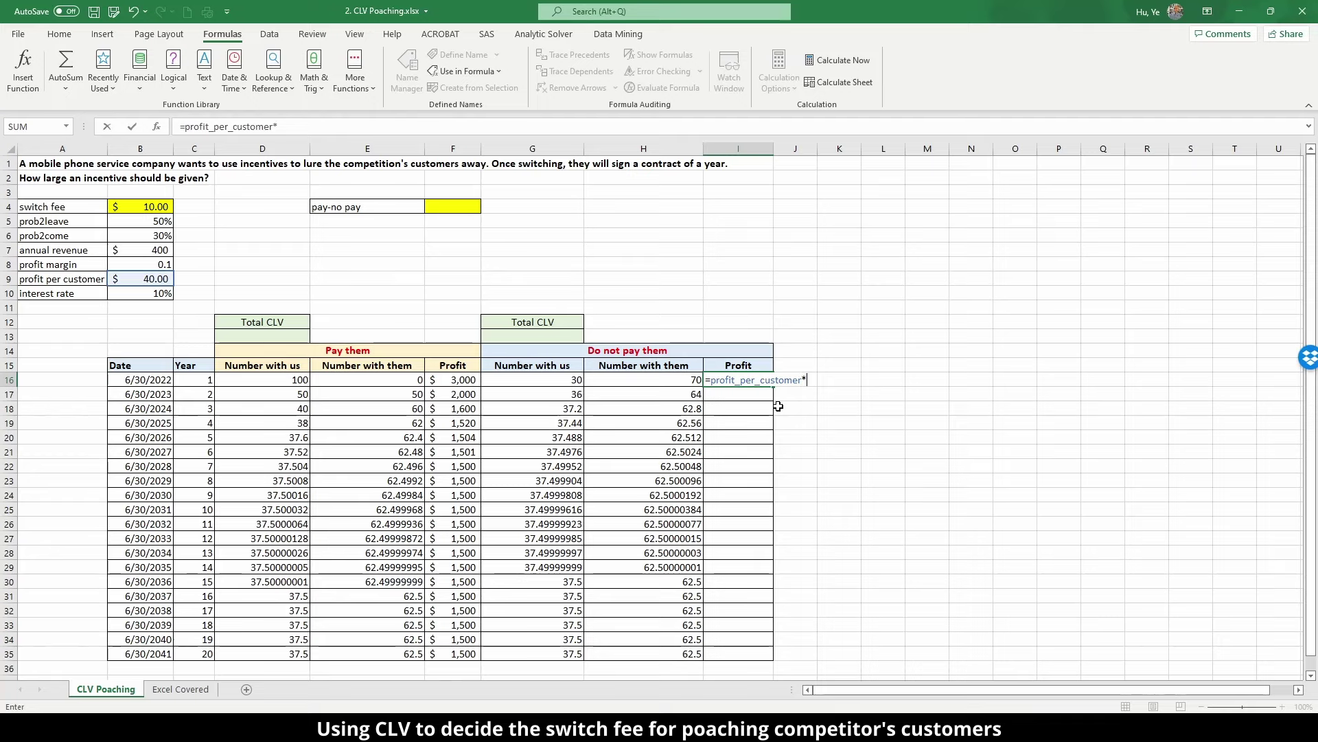
{"action": "left_click", "coordinate": [564, 382]}
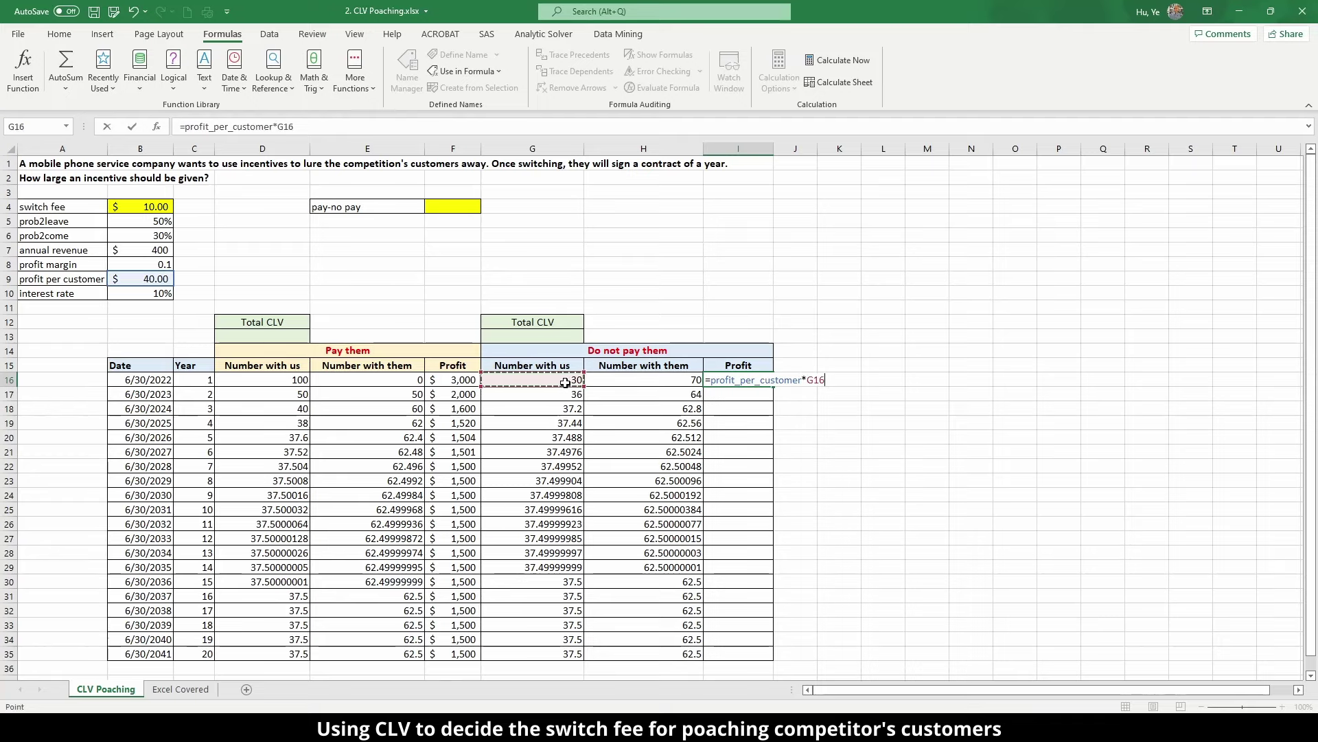
{"action": "key", "text": "Return"}
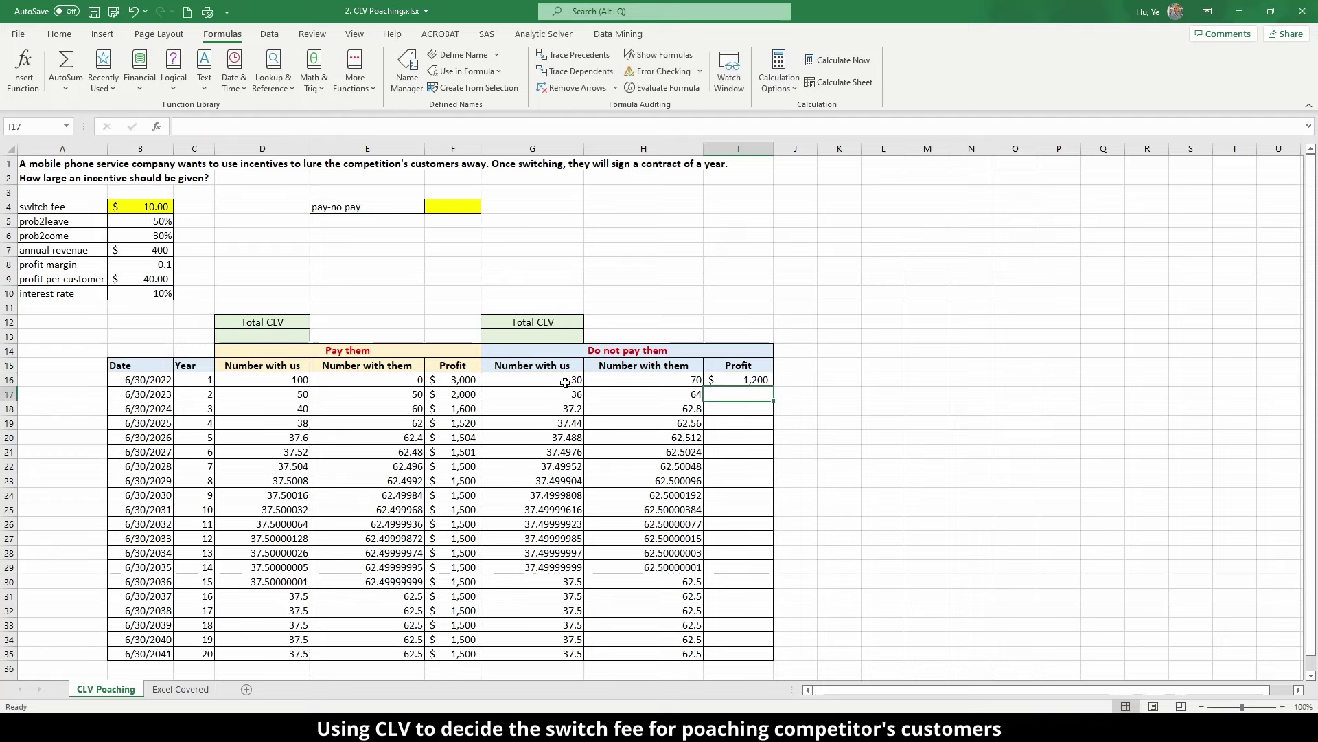
{"action": "left_click", "coordinate": [735, 382]}
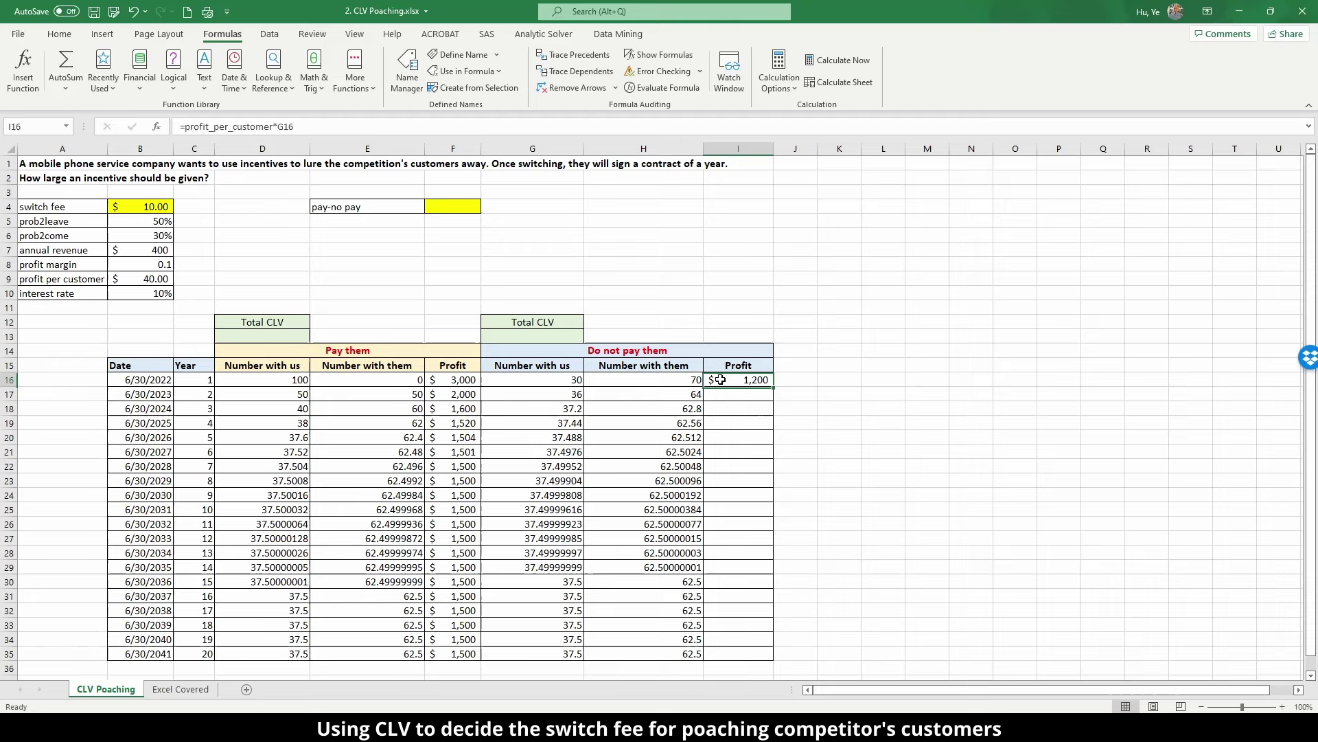
{"action": "double_click", "coordinate": [773, 384]}
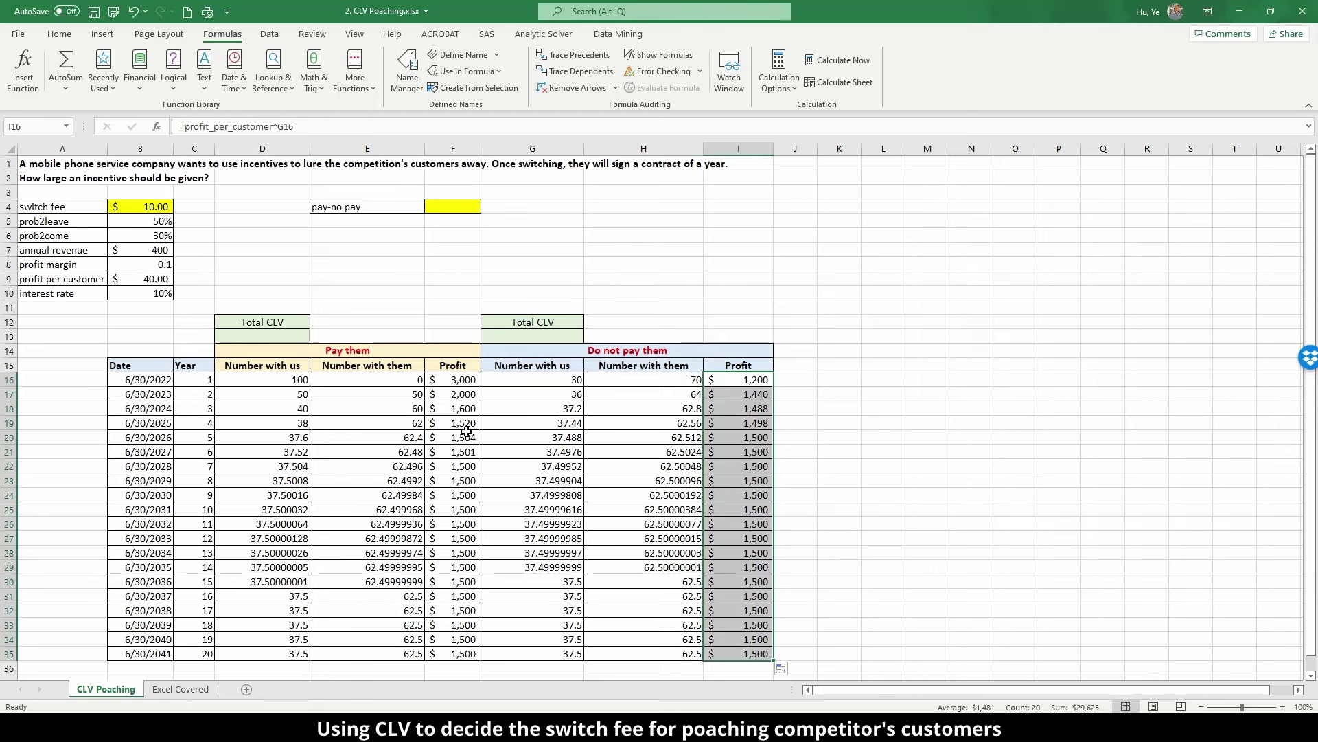
- Calculate the "Pay them" Total CLV in D13 with =NPV(interest_rate,F16:F35)*(1+interest_rate)
{"action": "left_click", "coordinate": [273, 338]}
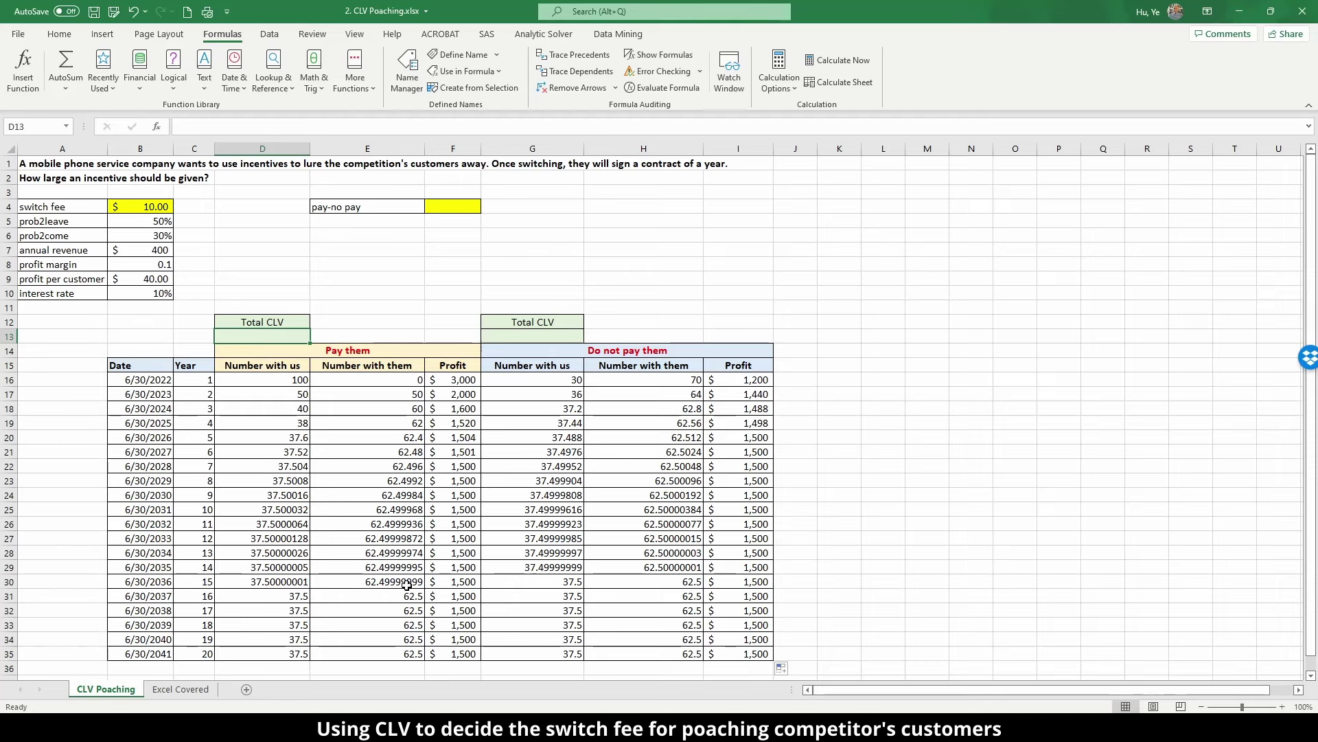
{"action": "type", "text": "="}
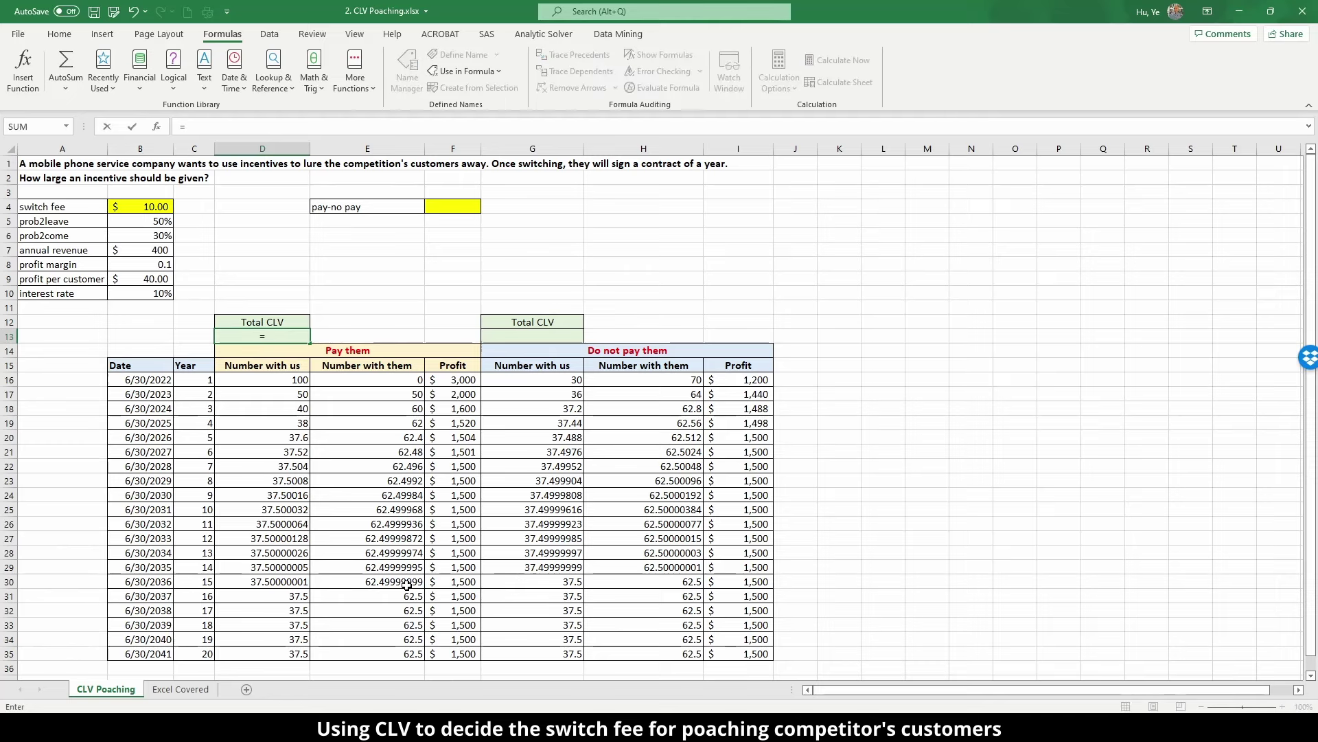
{"action": "type", "text": "npv("}
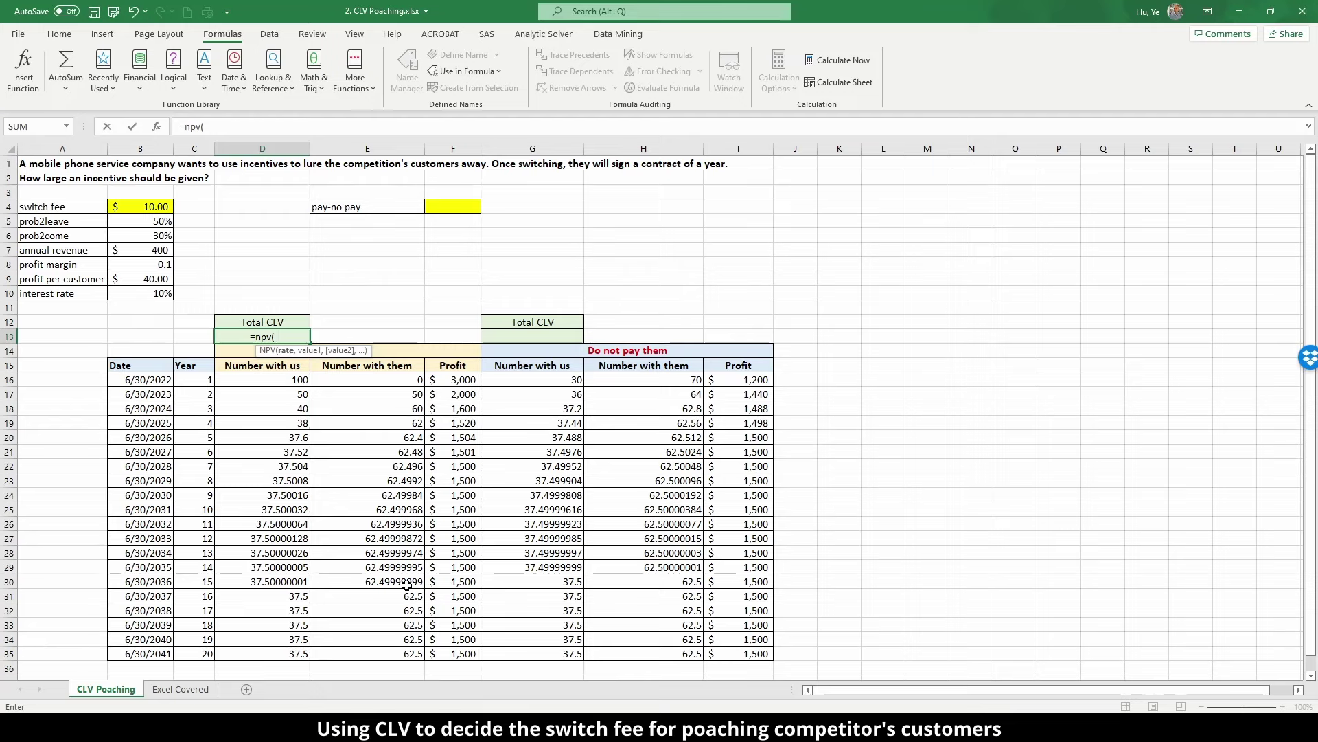
{"action": "type", "text": "int"}
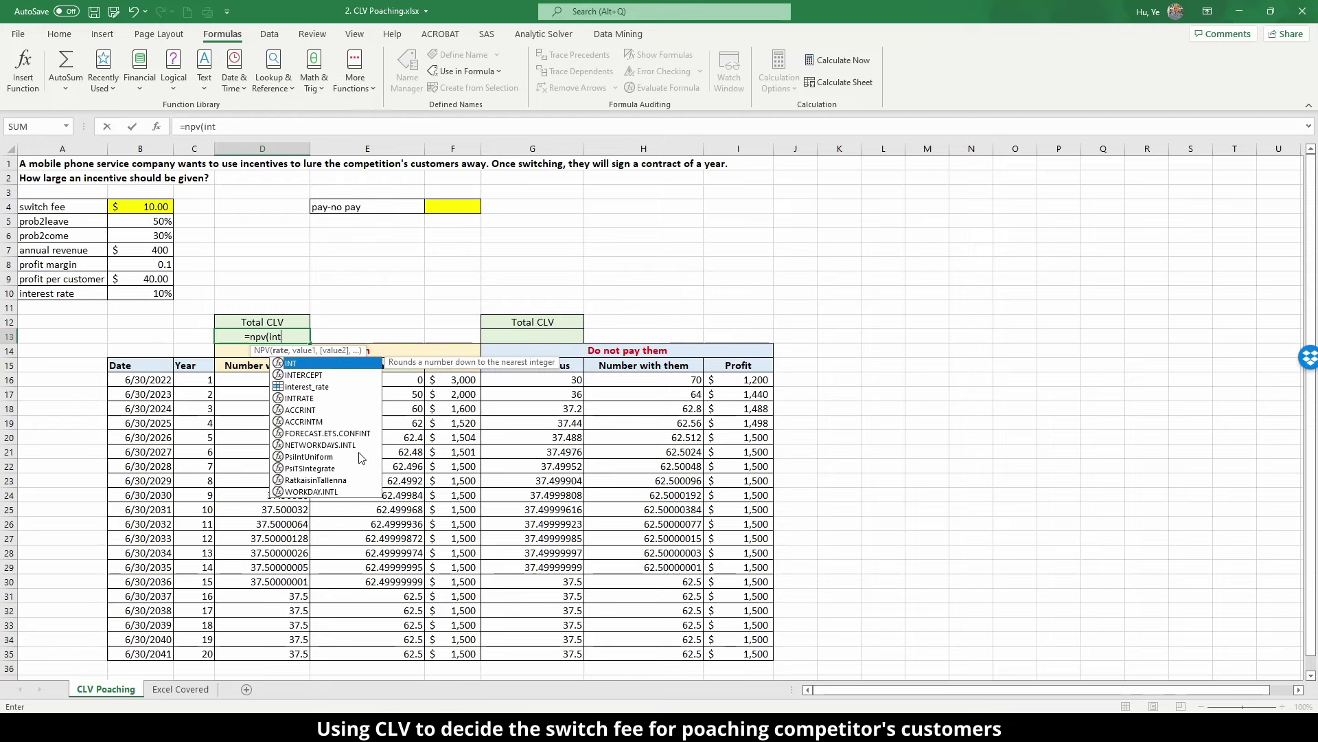
{"action": "left_click", "coordinate": [326, 388]}
{"action": "double_click", "coordinate": [326, 387]}
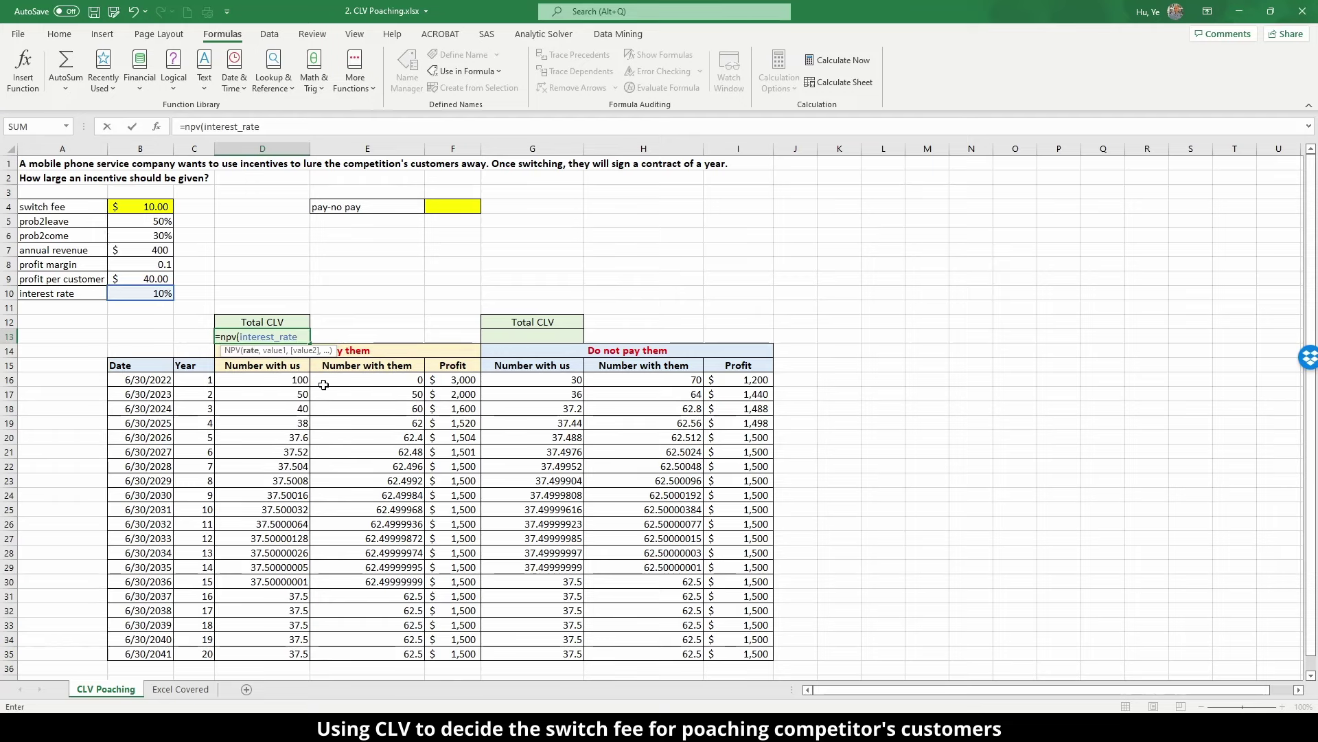
{"action": "type", "text": ","}
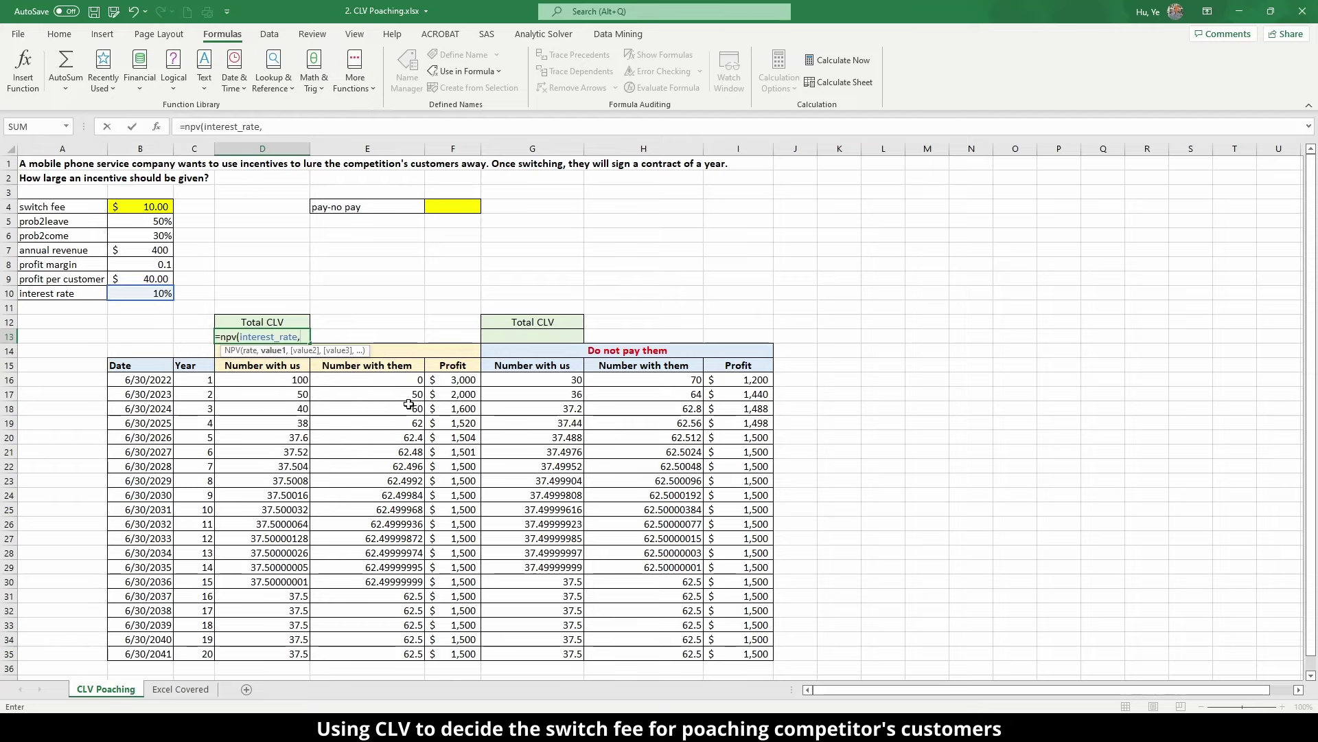
{"action": "left_click_drag", "start_coordinate": [449, 381], "coordinate": [450, 648]}
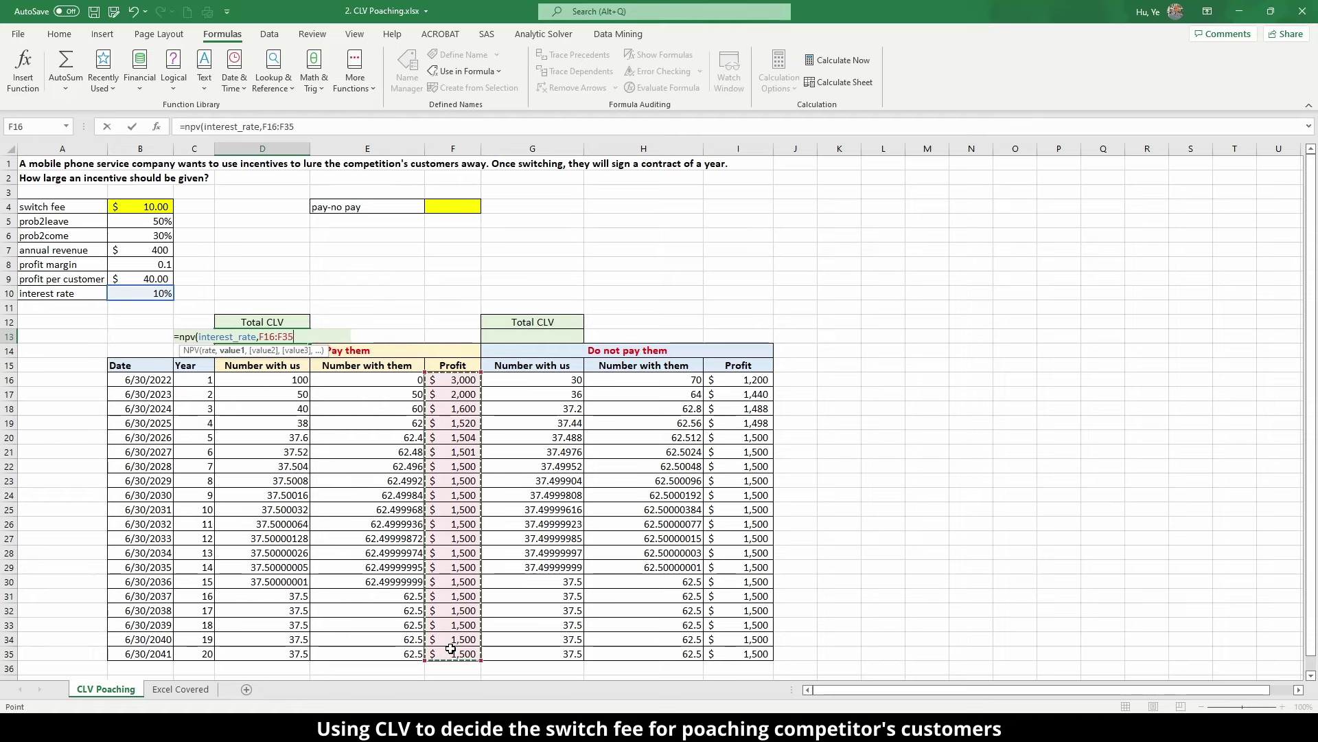
{"action": "type", "text": ")*"}
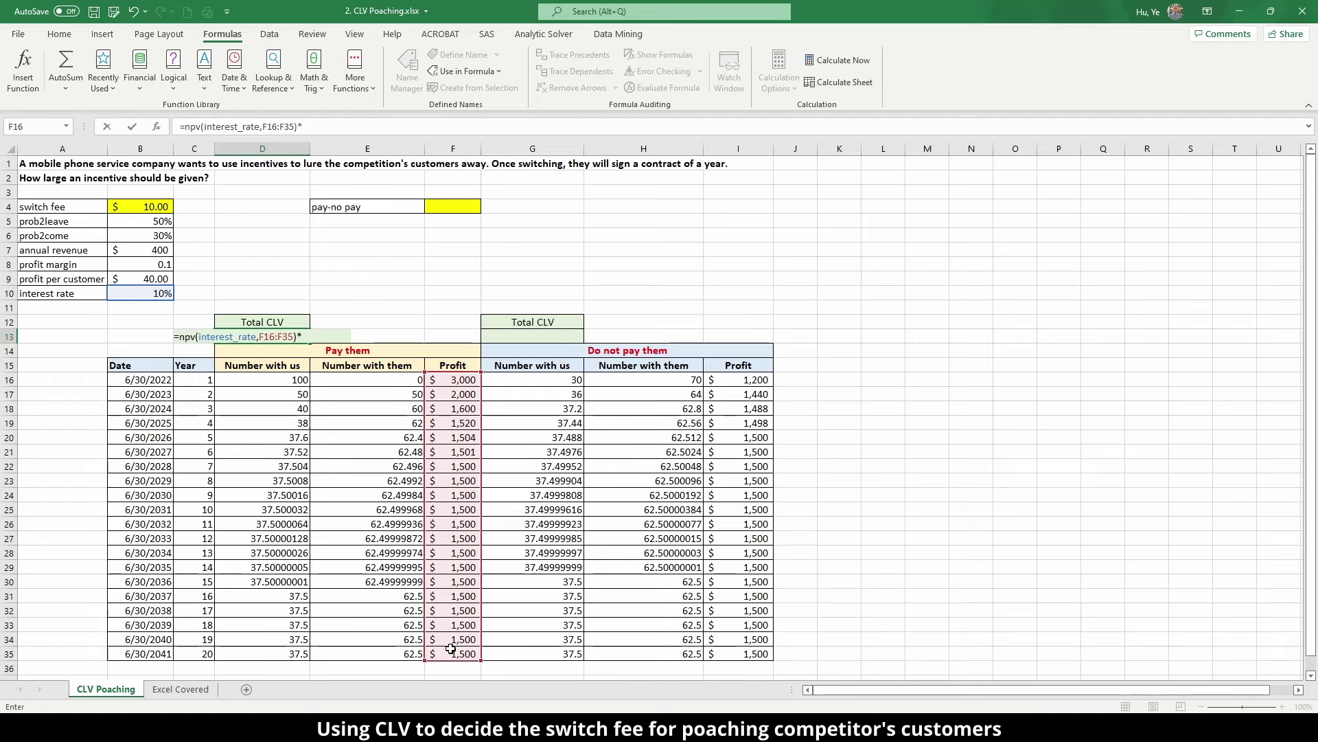
{"action": "type", "text": "1+intere"}
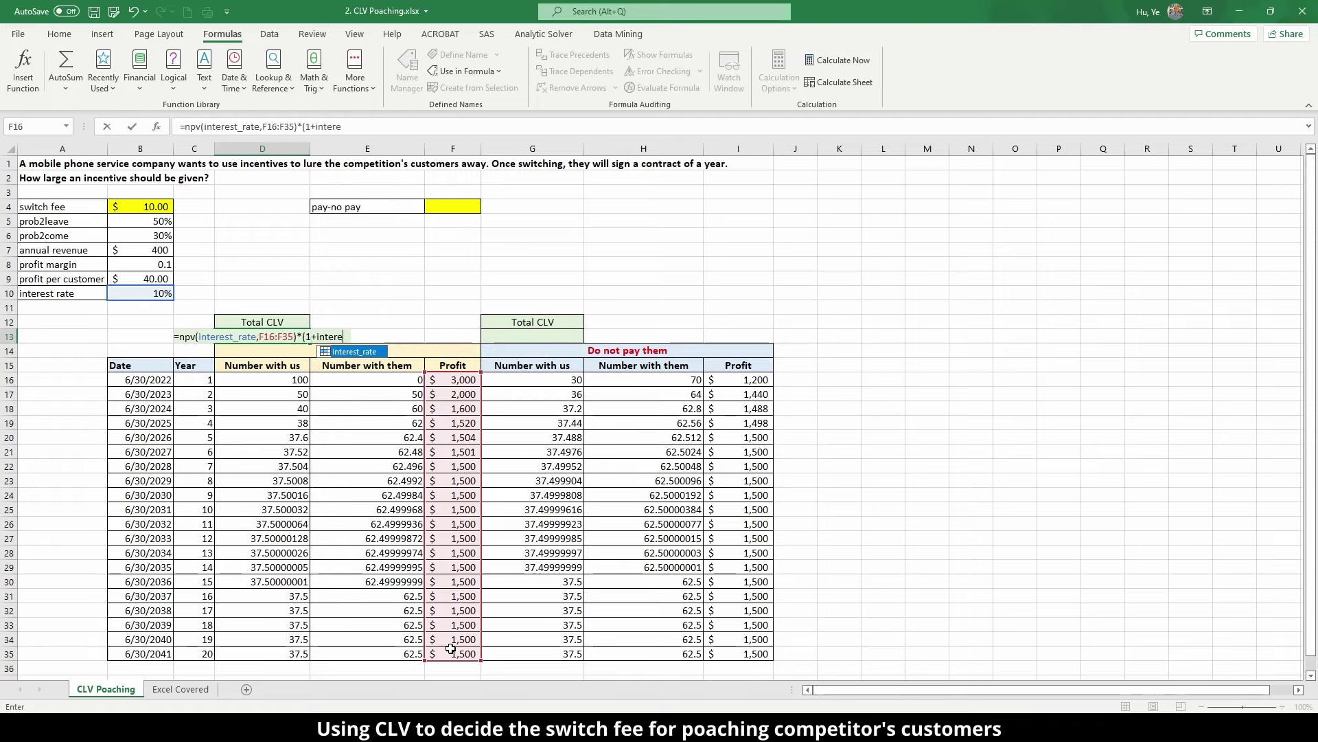
{"action": "double_click", "coordinate": [356, 351]}
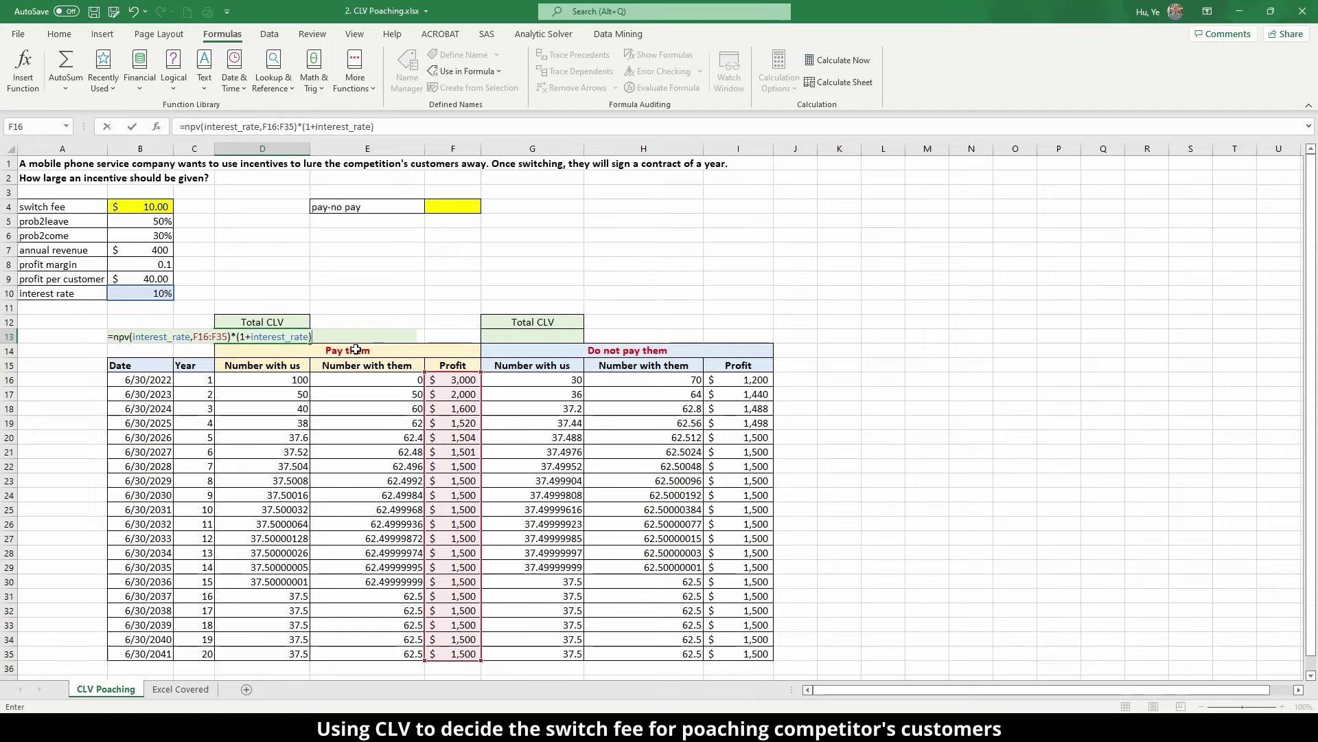
{"action": "key", "text": "Return"}
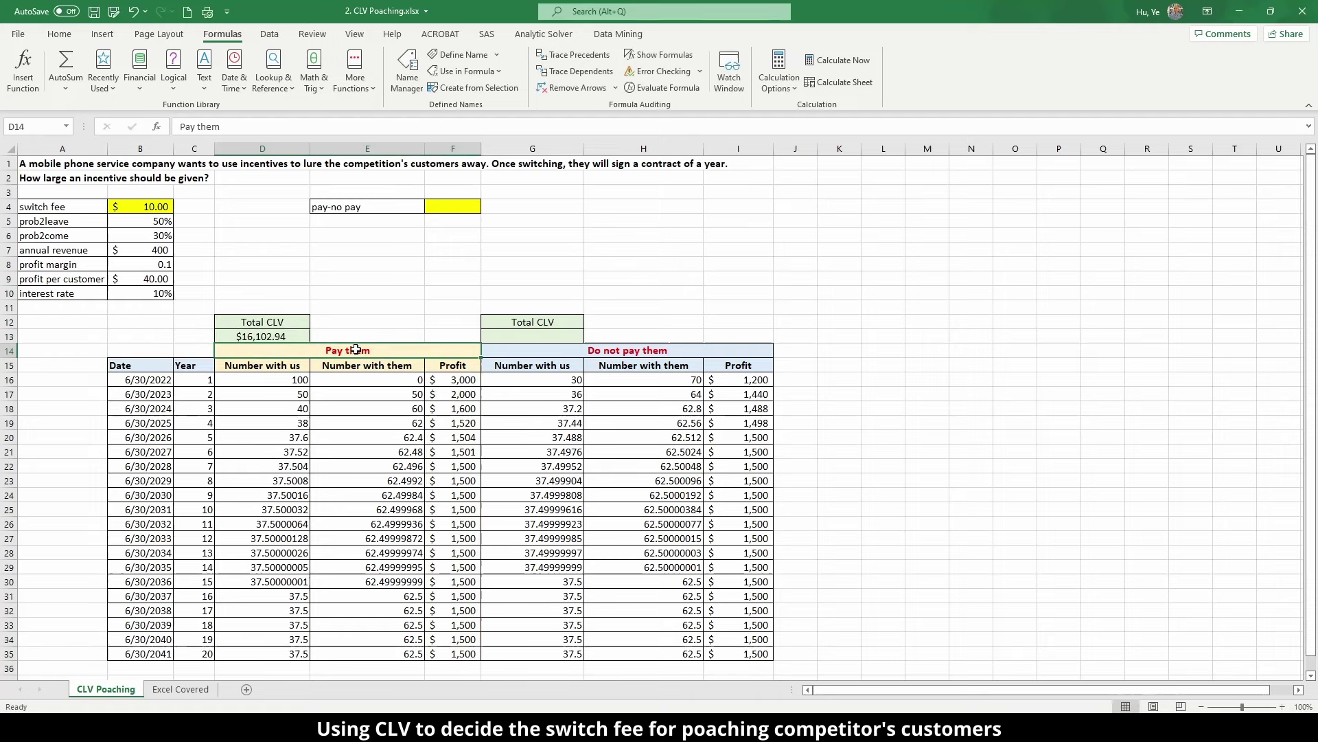
{"action": "left_click", "coordinate": [297, 338]}
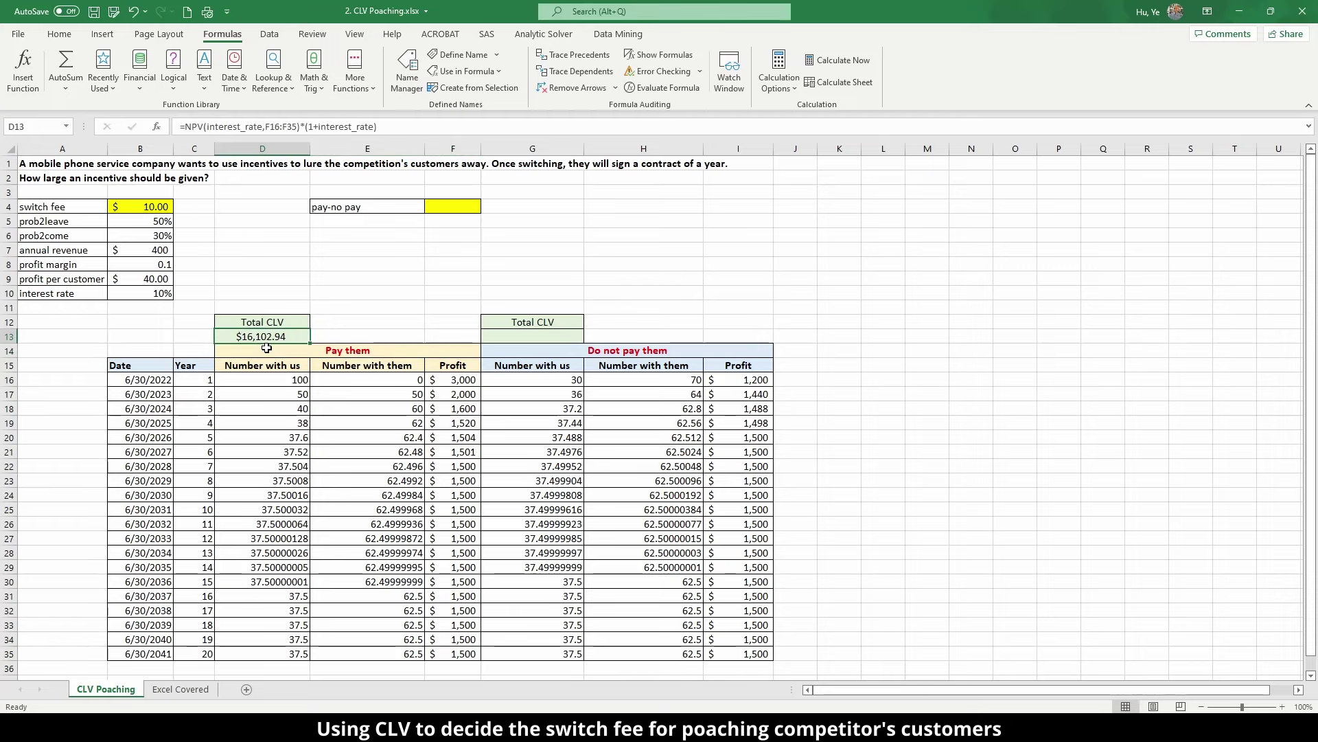
{"action": "left_click", "coordinate": [300, 351]}
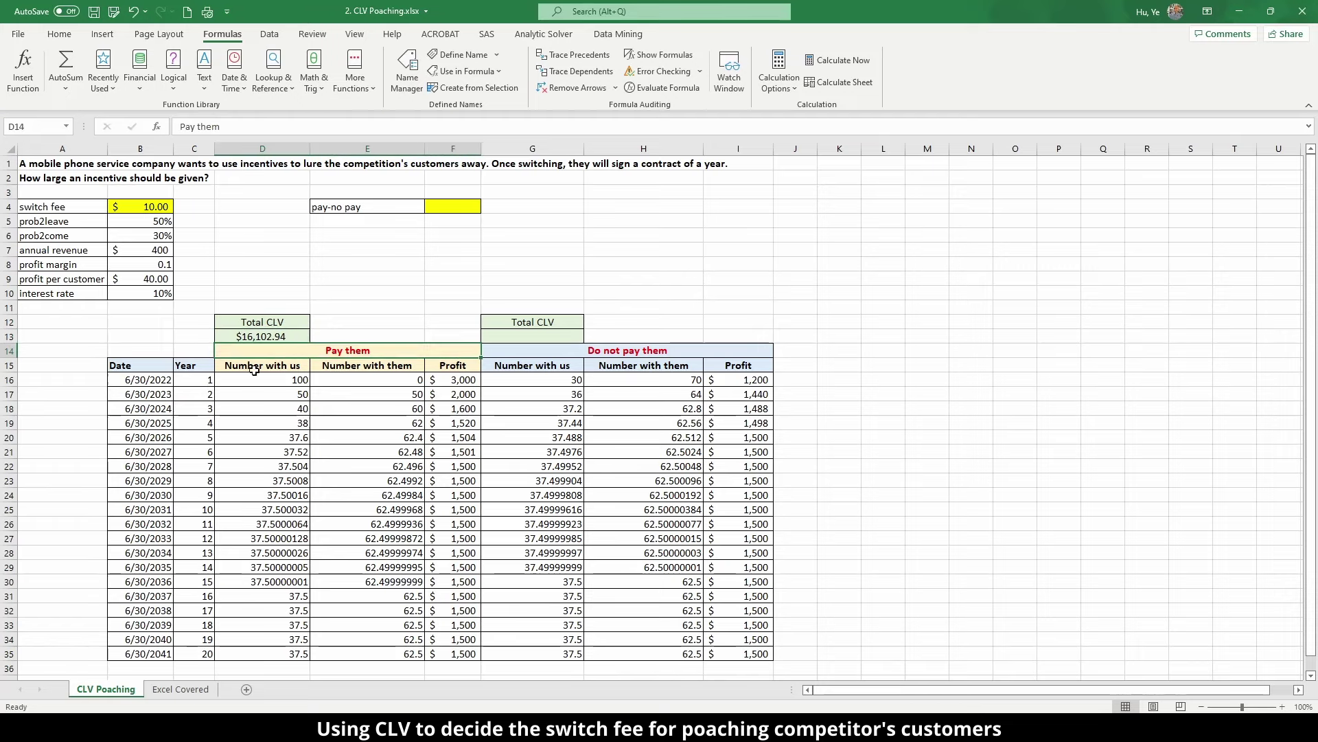
- Calculate the "Do not pay them" Total CLV in G13 with =NPV(interest_rate,I16:I35)*(1+interest_rate)
{"action": "left_click", "coordinate": [537, 336]}
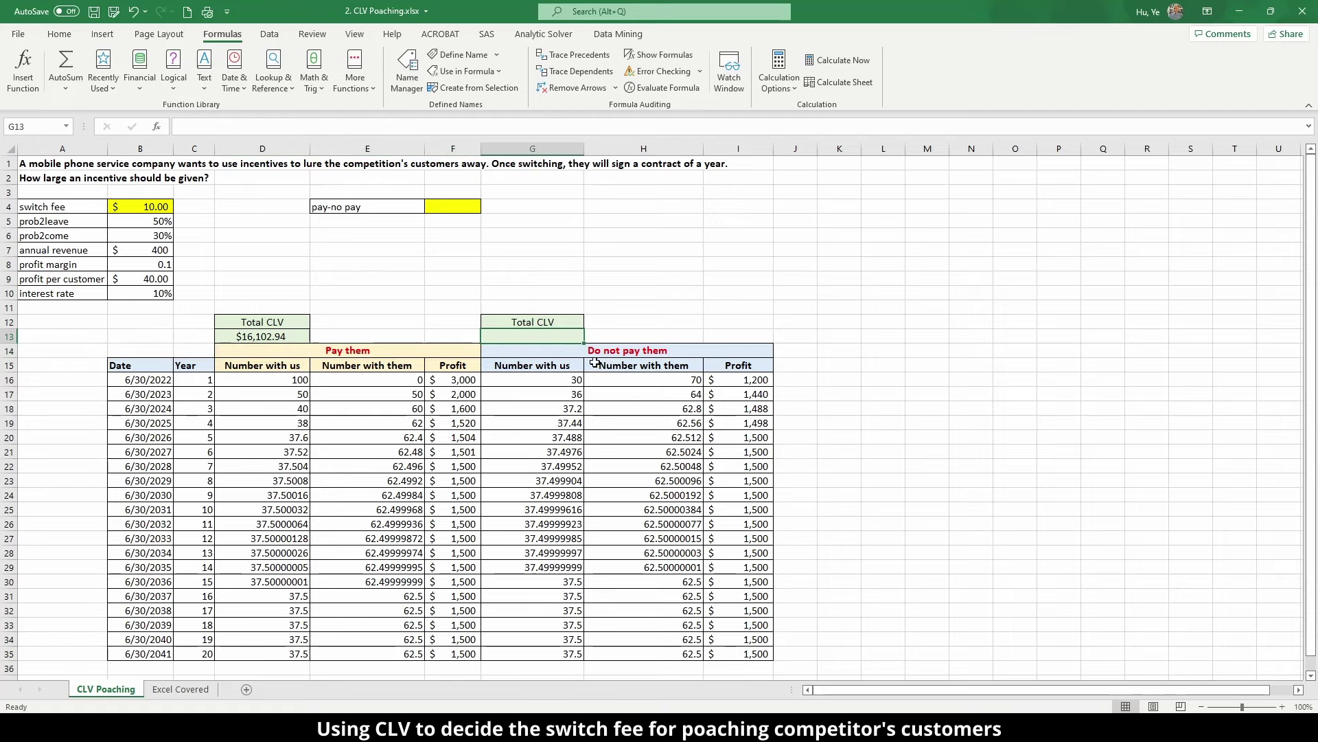
{"action": "type", "text": "=npv("}
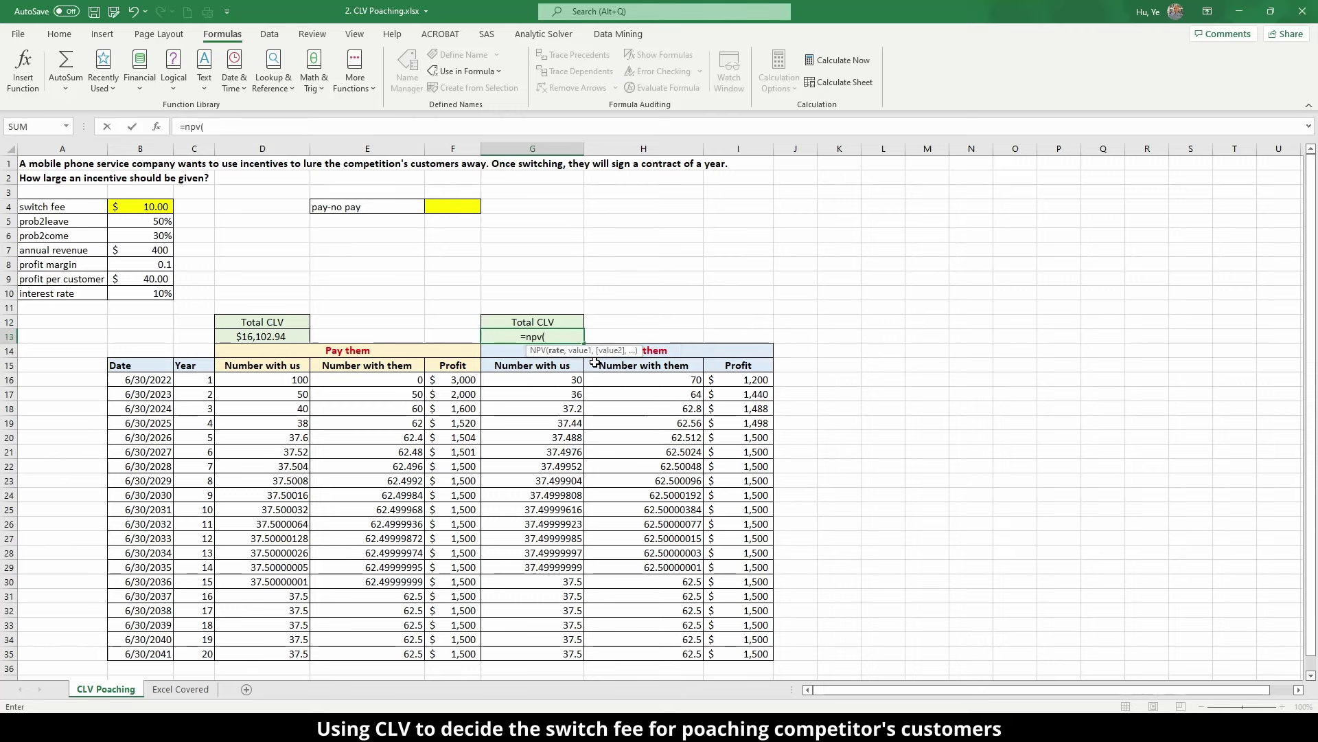
{"action": "type", "text": "inter"}
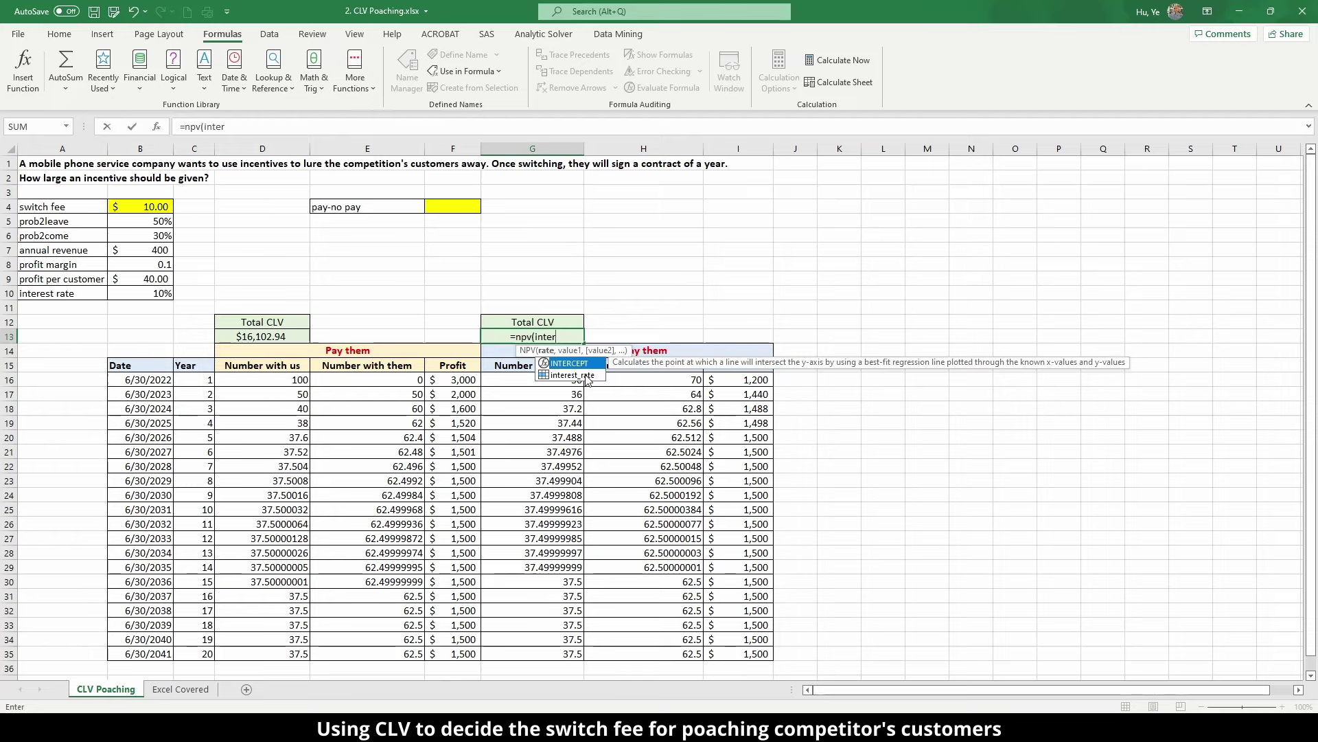
{"action": "double_click", "coordinate": [583, 374]}
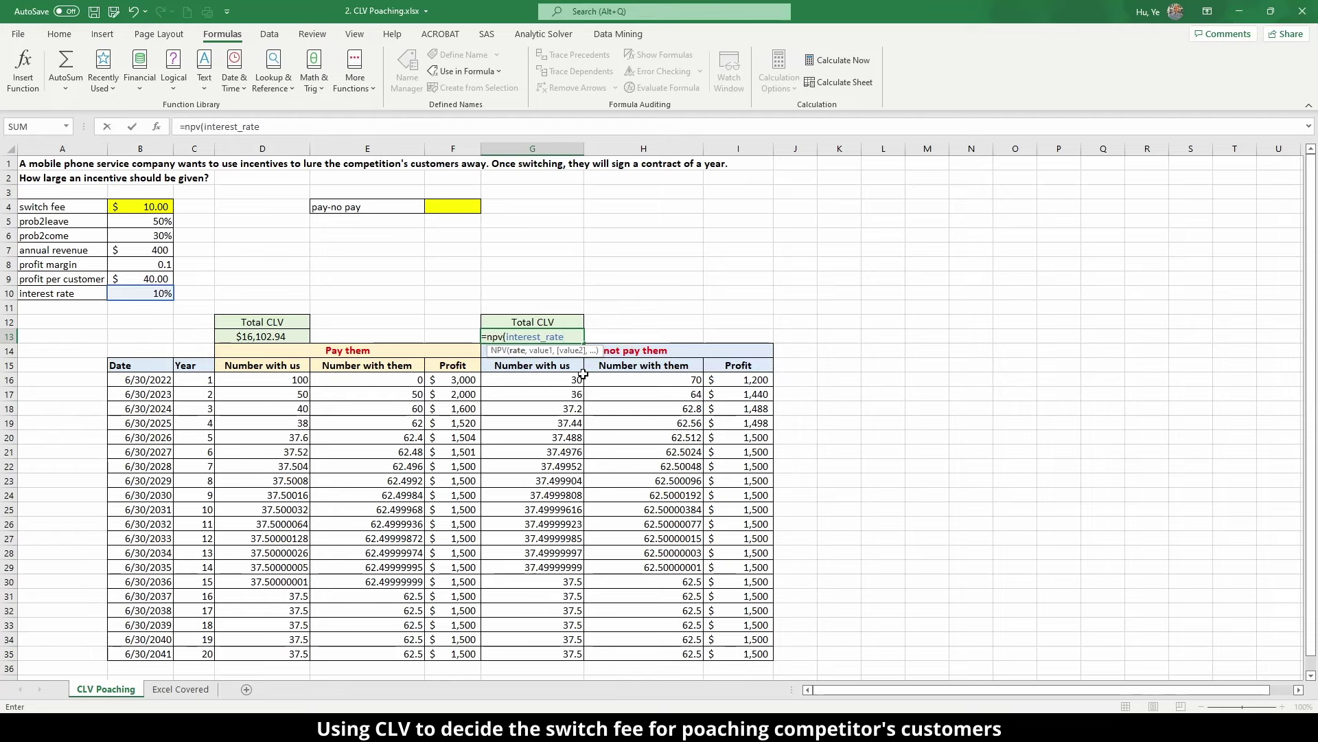
{"action": "type", "text": ","}
{"action": "left_click_drag", "start_coordinate": [732, 382], "coordinate": [739, 656]}
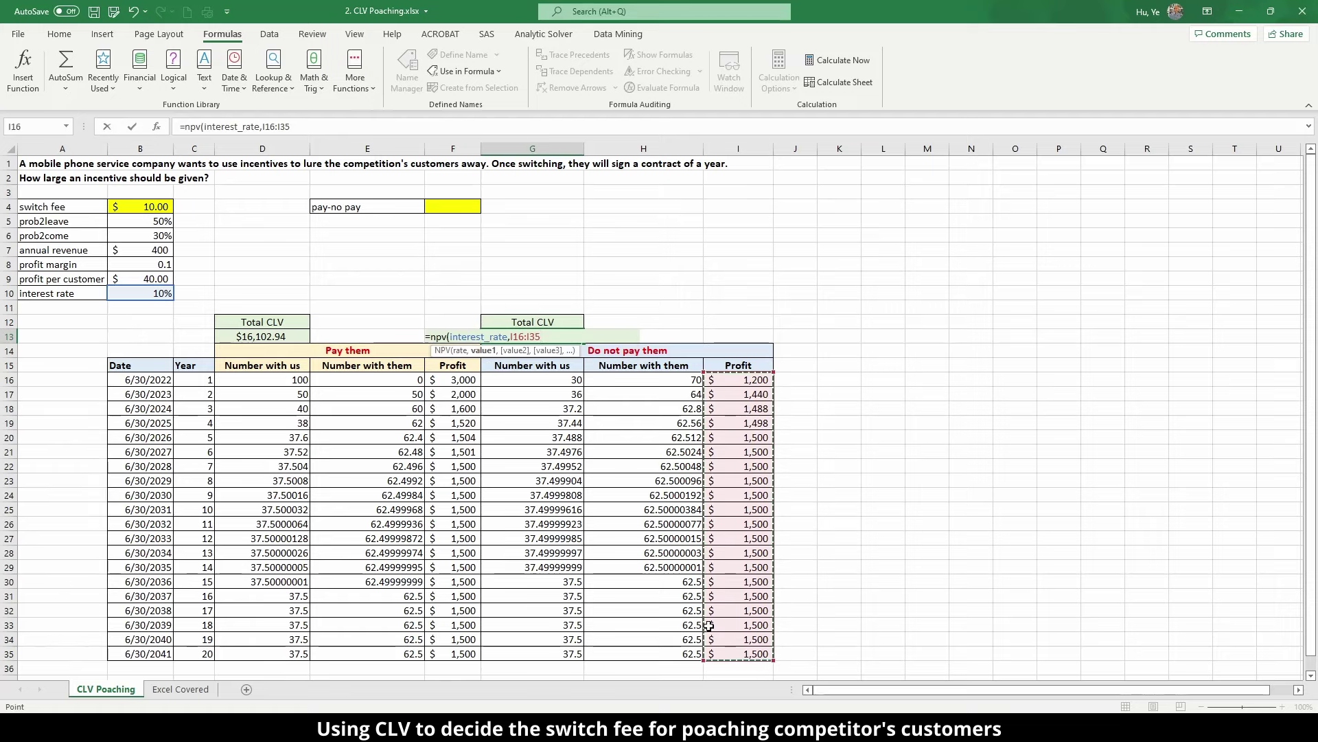
{"action": "type", "text": ")"}
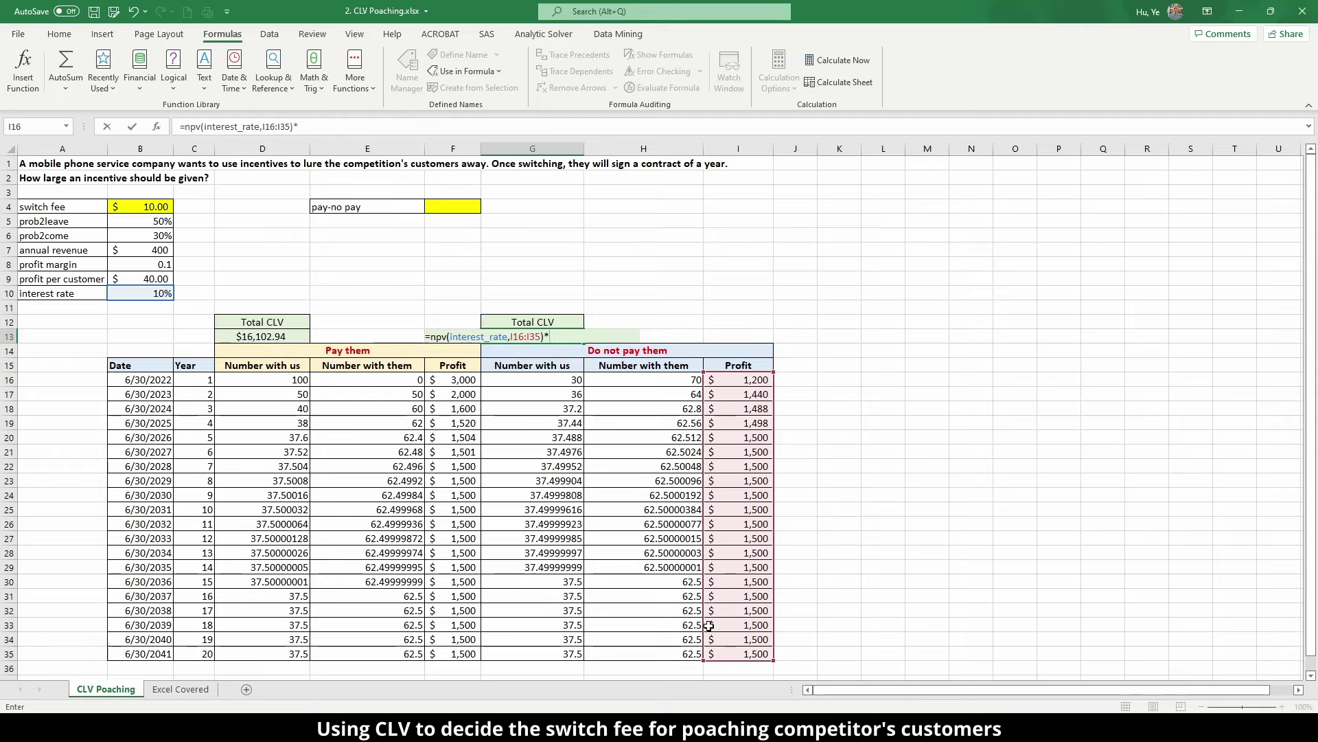
{"action": "type", "text": "*(1+inter"}
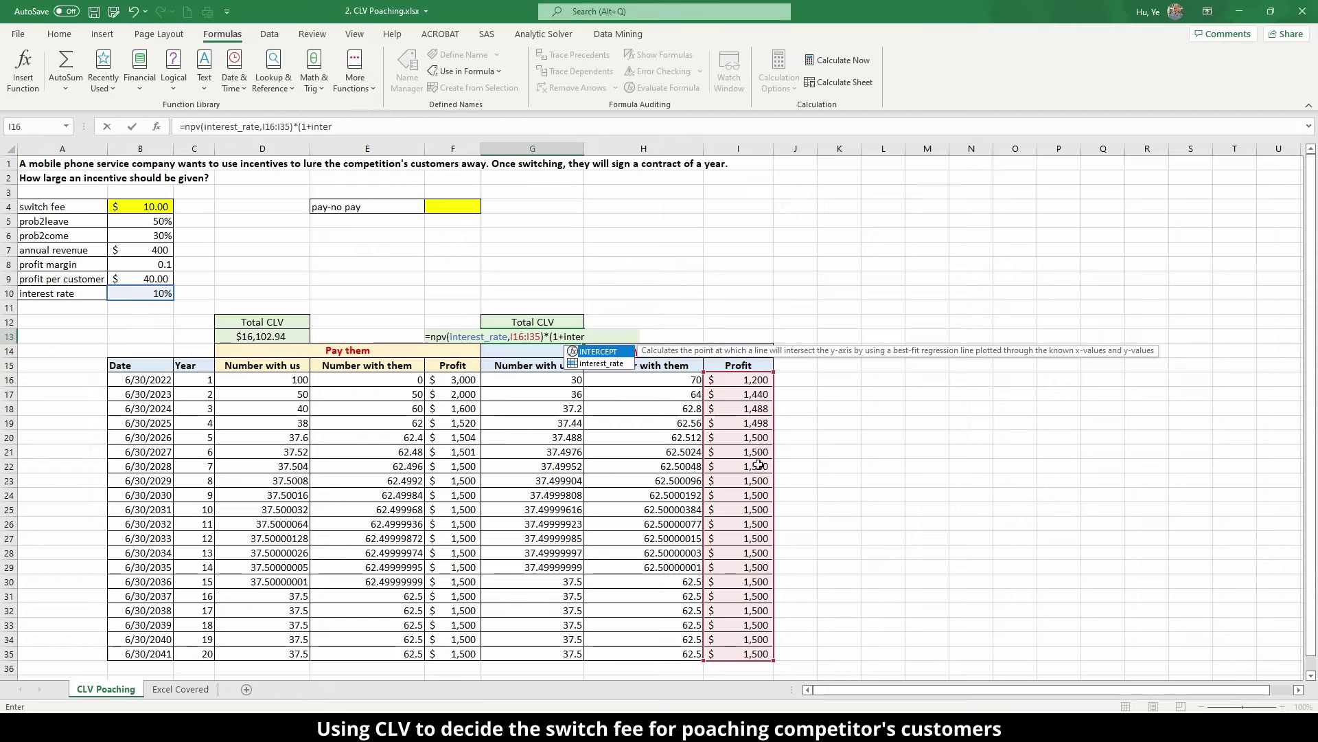
{"action": "double_click", "coordinate": [606, 364]}
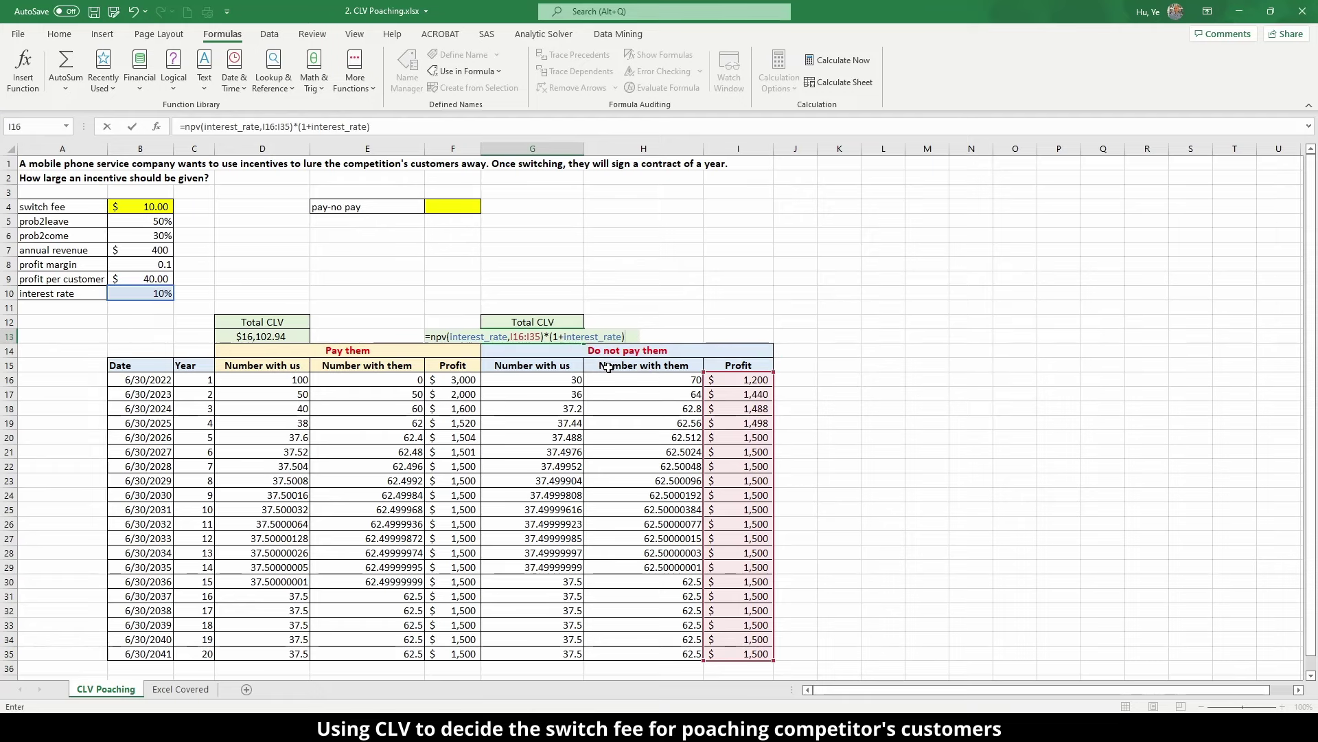
{"action": "type", "text": ")"}
{"action": "key", "text": "Return"}
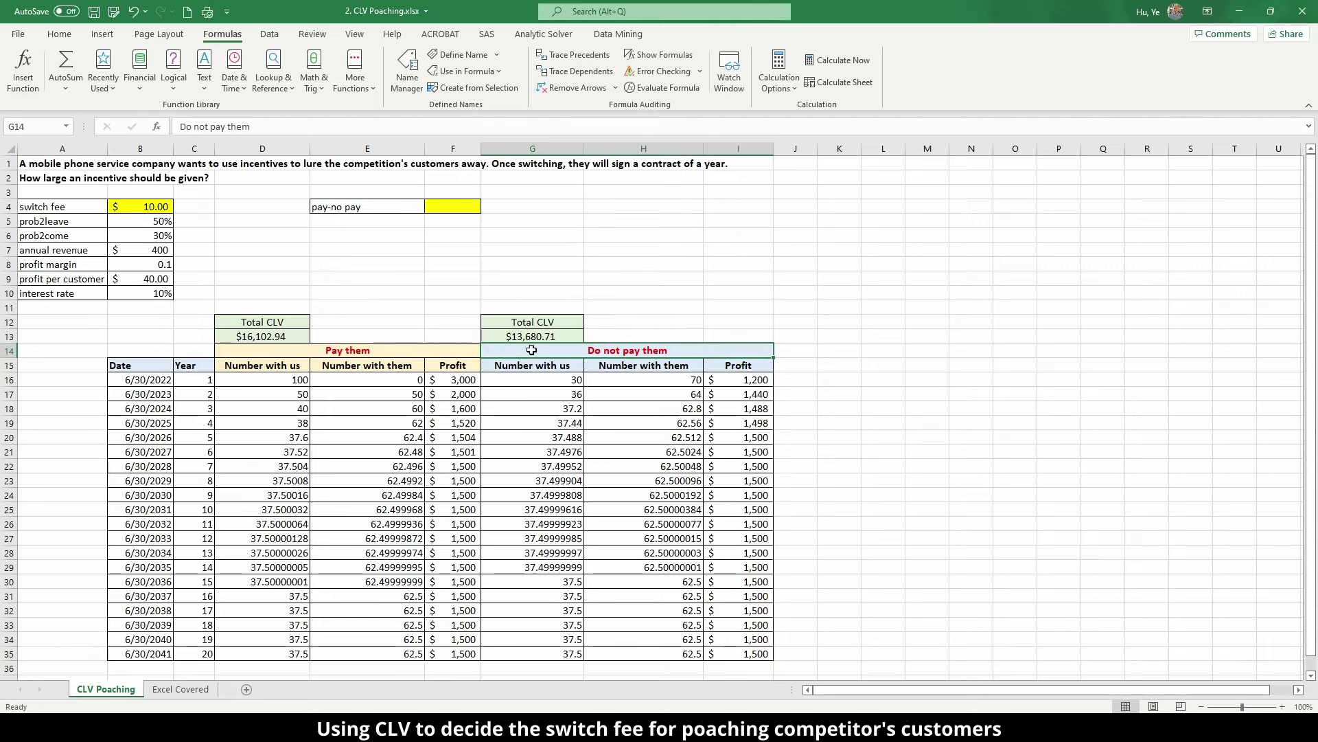
- Compare the Total CLV of the "Pay them" and "Do not pay them" scenarios at the given switch fee in B4
{"action": "left_click", "coordinate": [276, 338]}
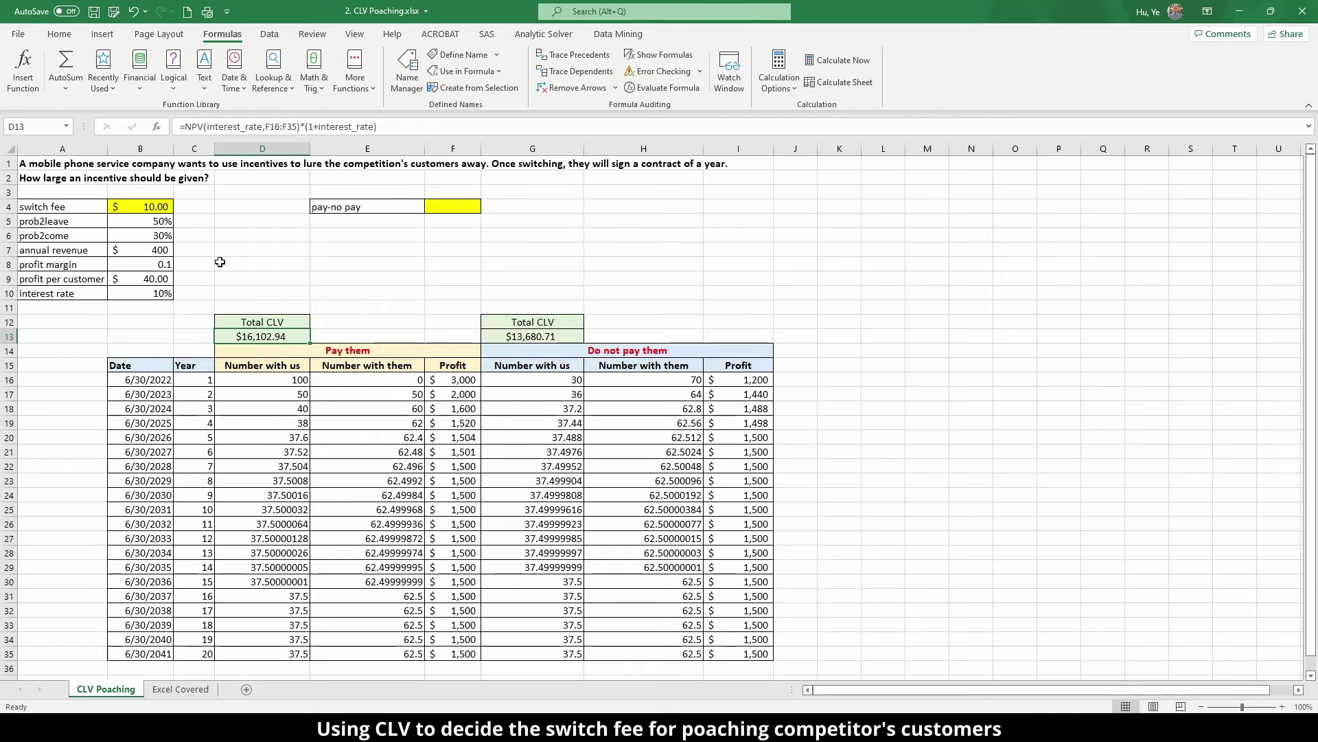
{"action": "left_click", "coordinate": [129, 205]}
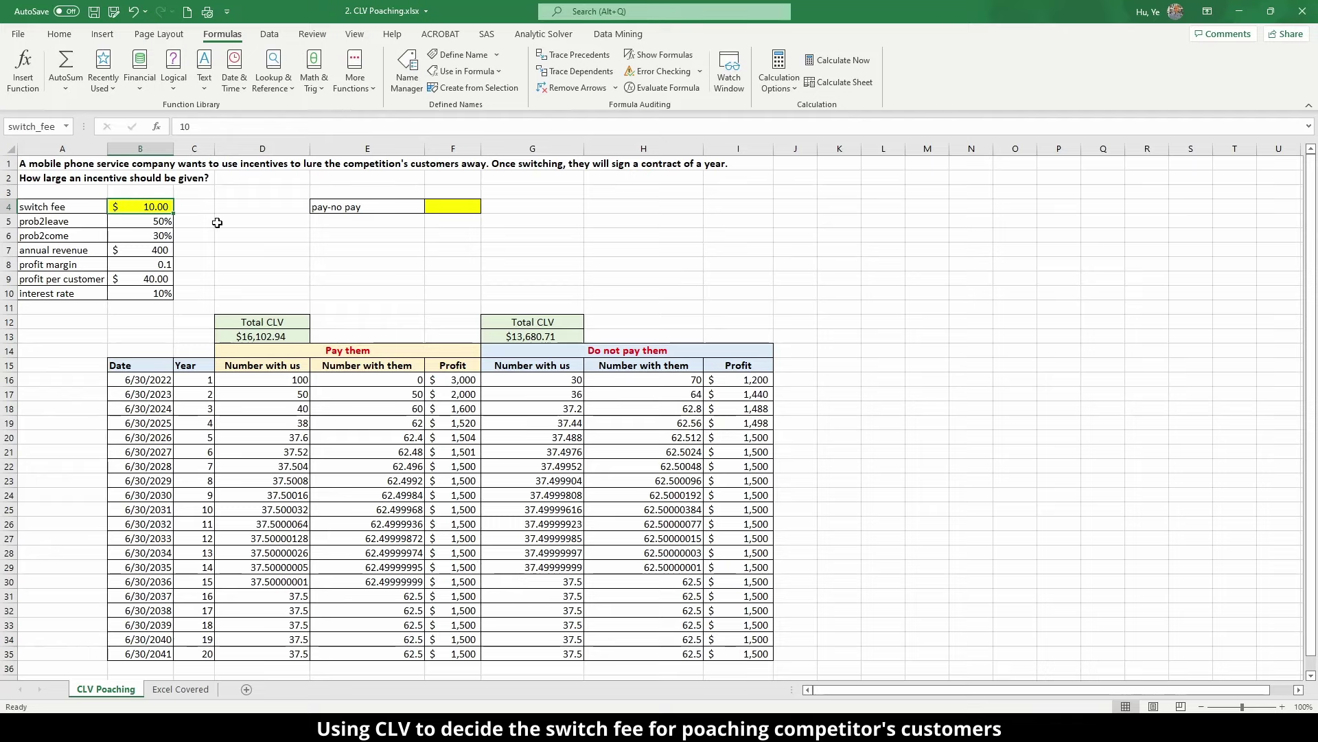
{"action": "left_click_drag", "start_coordinate": [249, 332], "coordinate": [262, 347]}
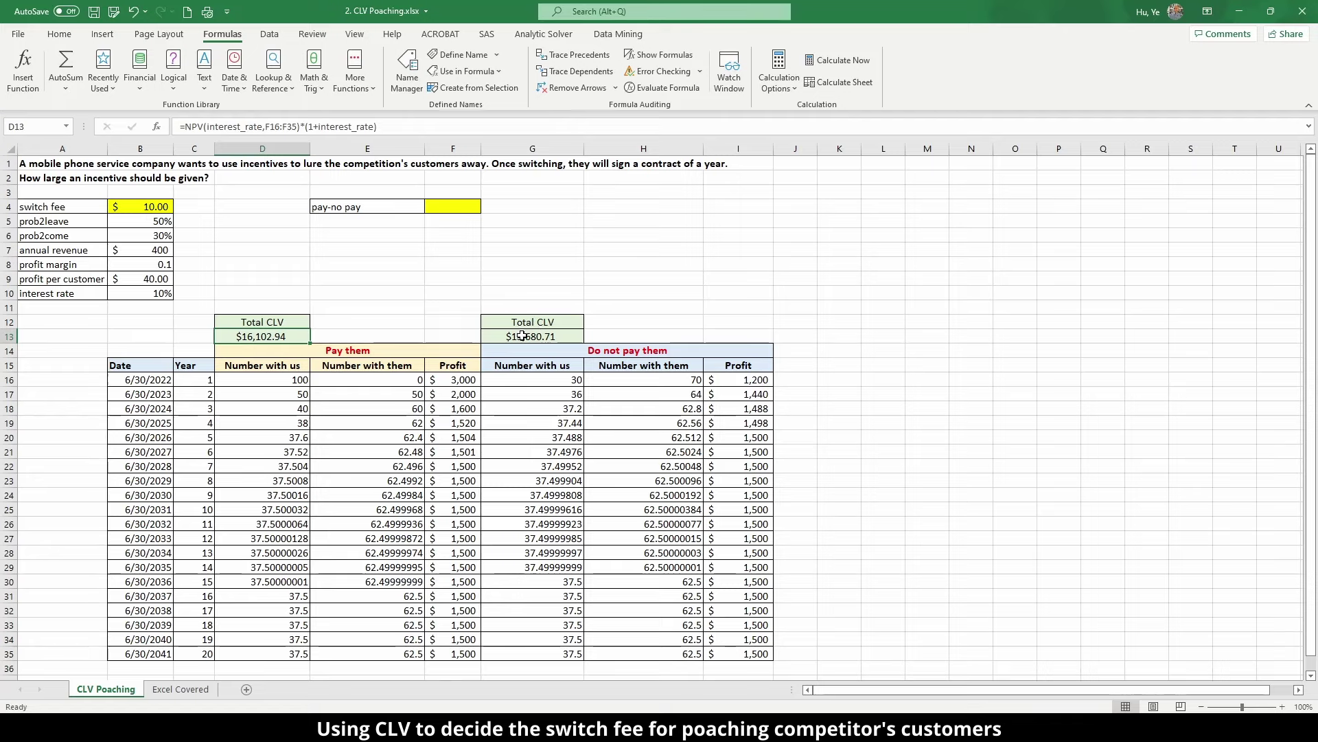
{"action": "left_click", "coordinate": [158, 206]}
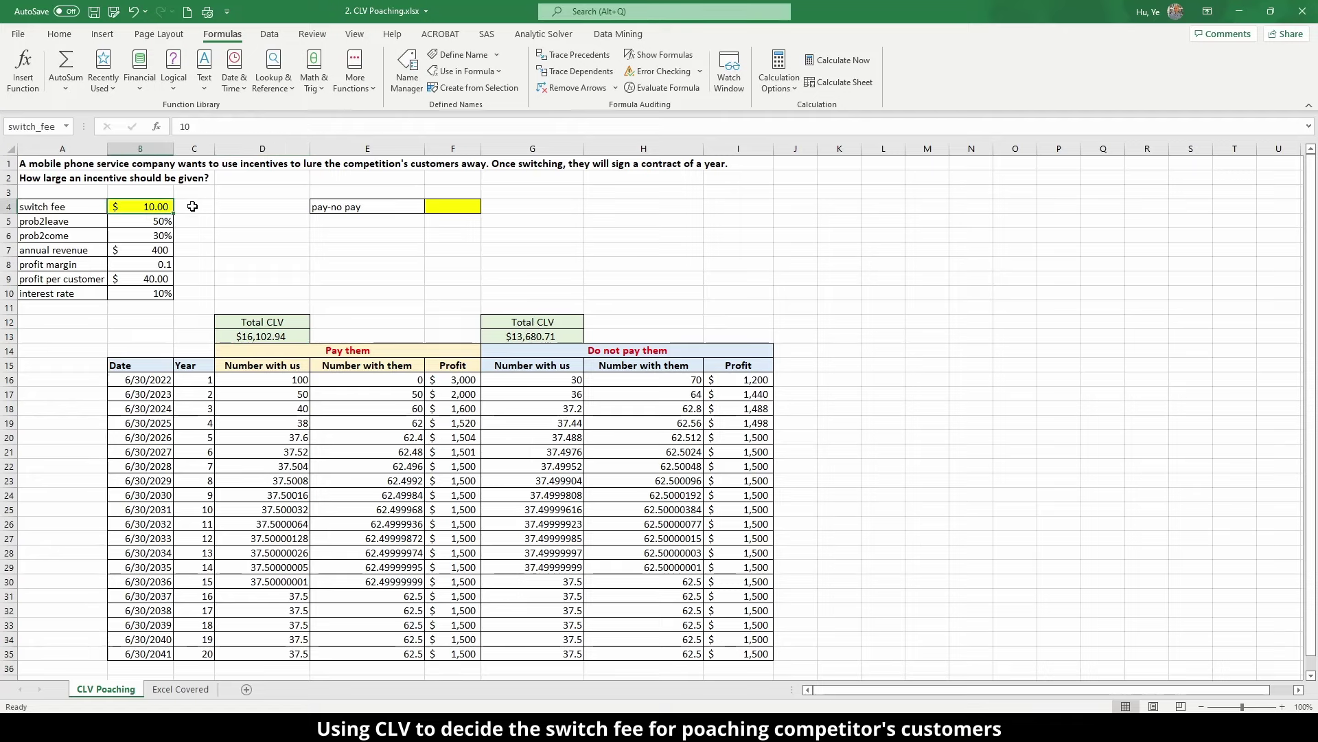
{"action": "left_click", "coordinate": [265, 327]}
{"action": "left_click", "coordinate": [560, 327]}
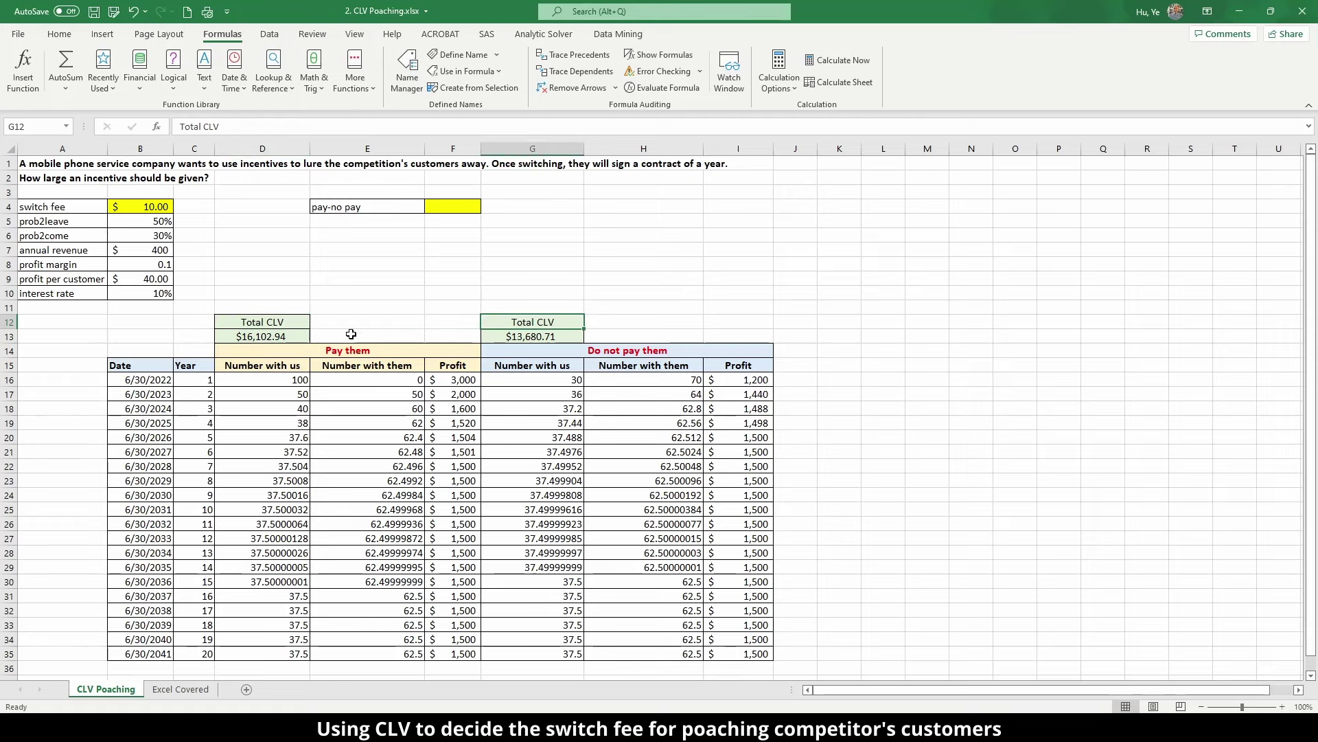
{"action": "left_click", "coordinate": [293, 337]}
{"action": "left_click", "coordinate": [508, 336]}
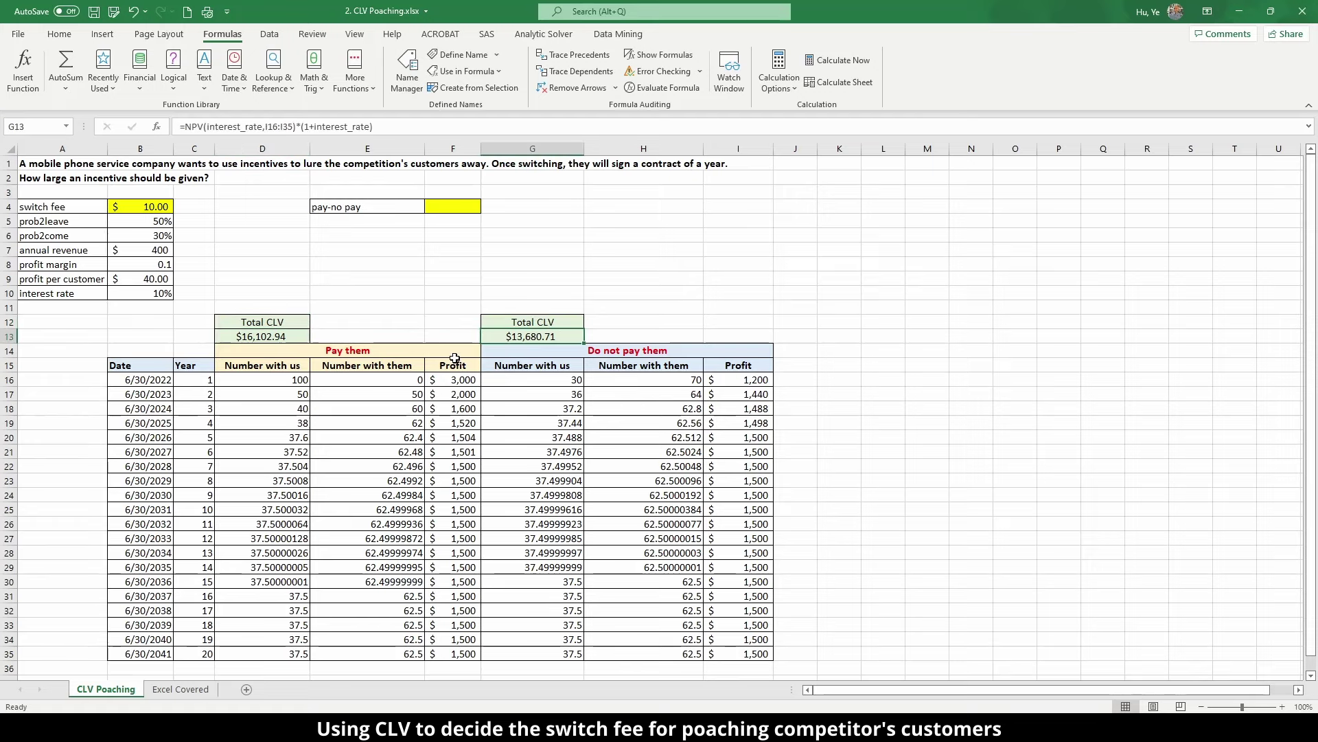
- Calculate the "pay-no pay" difference between the two Total CLVs in F4 with =D13-G13
{"action": "left_click", "coordinate": [318, 207]}
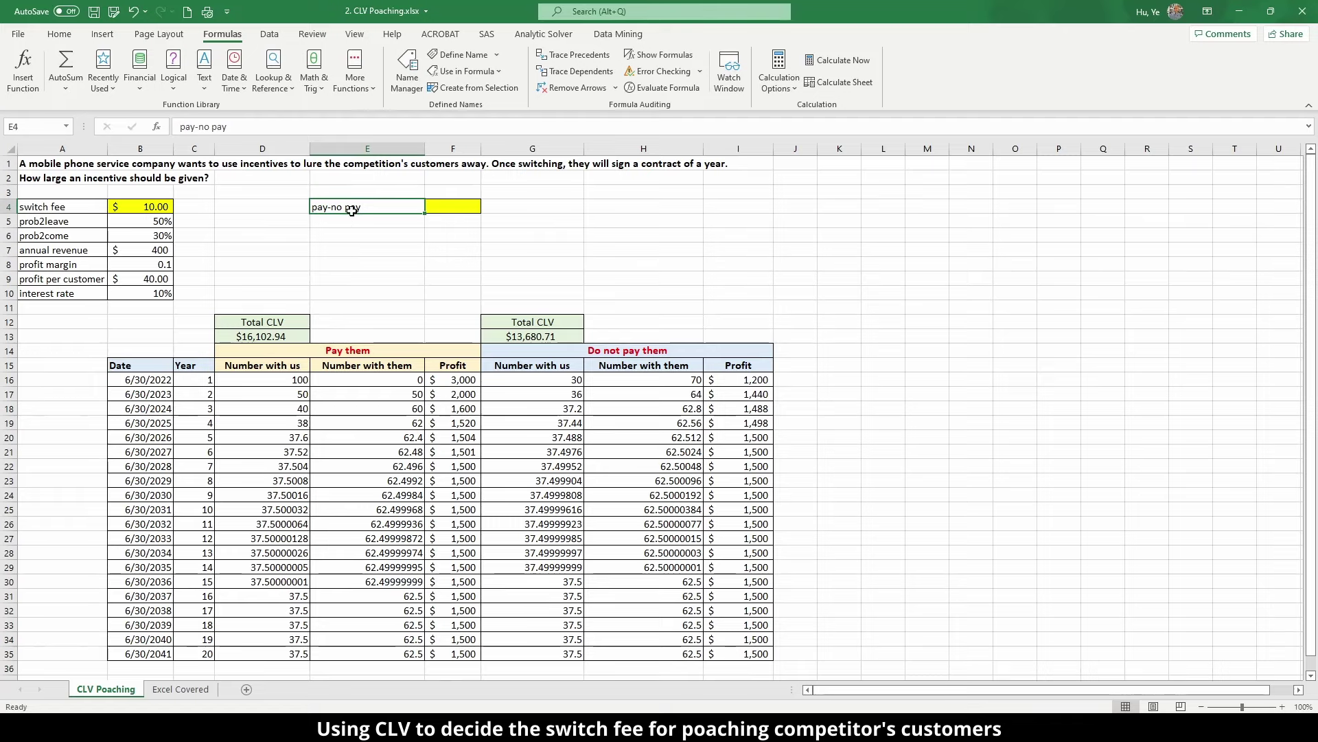
{"action": "left_click", "coordinate": [440, 207]}
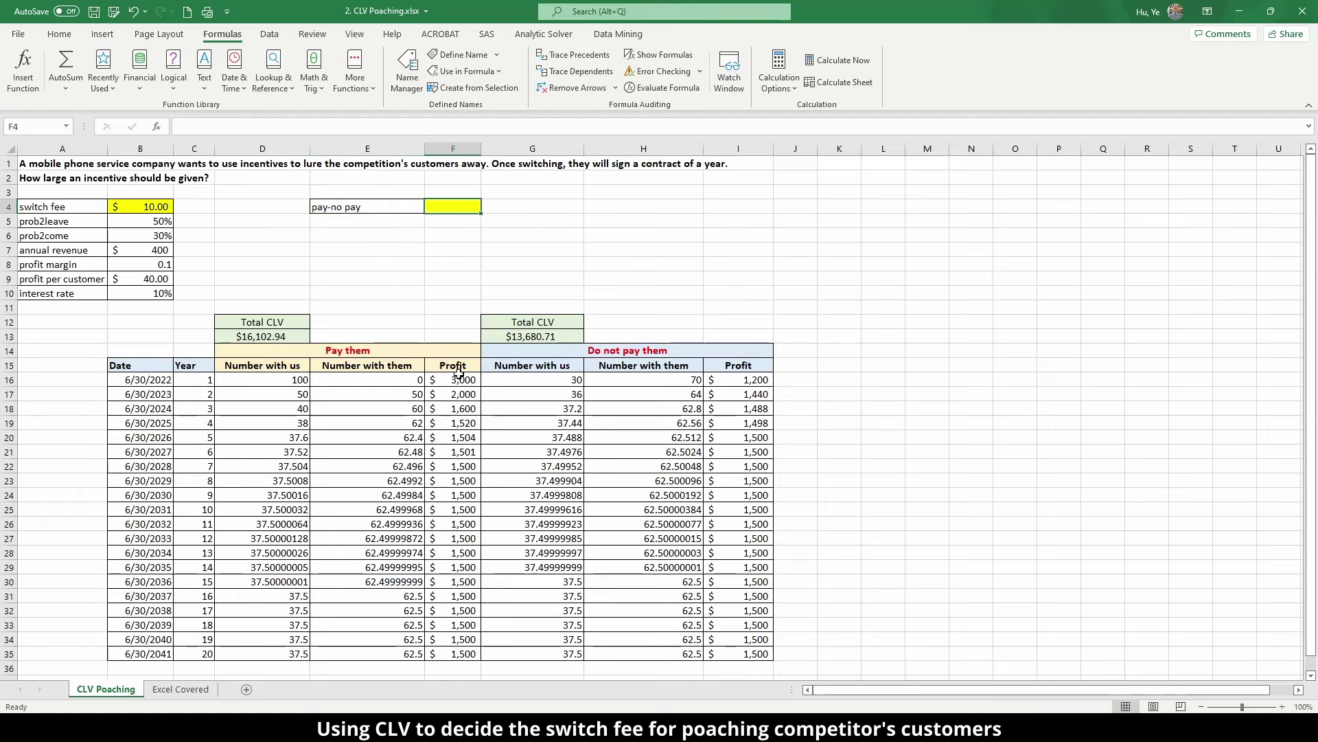
{"action": "type", "text": "="}
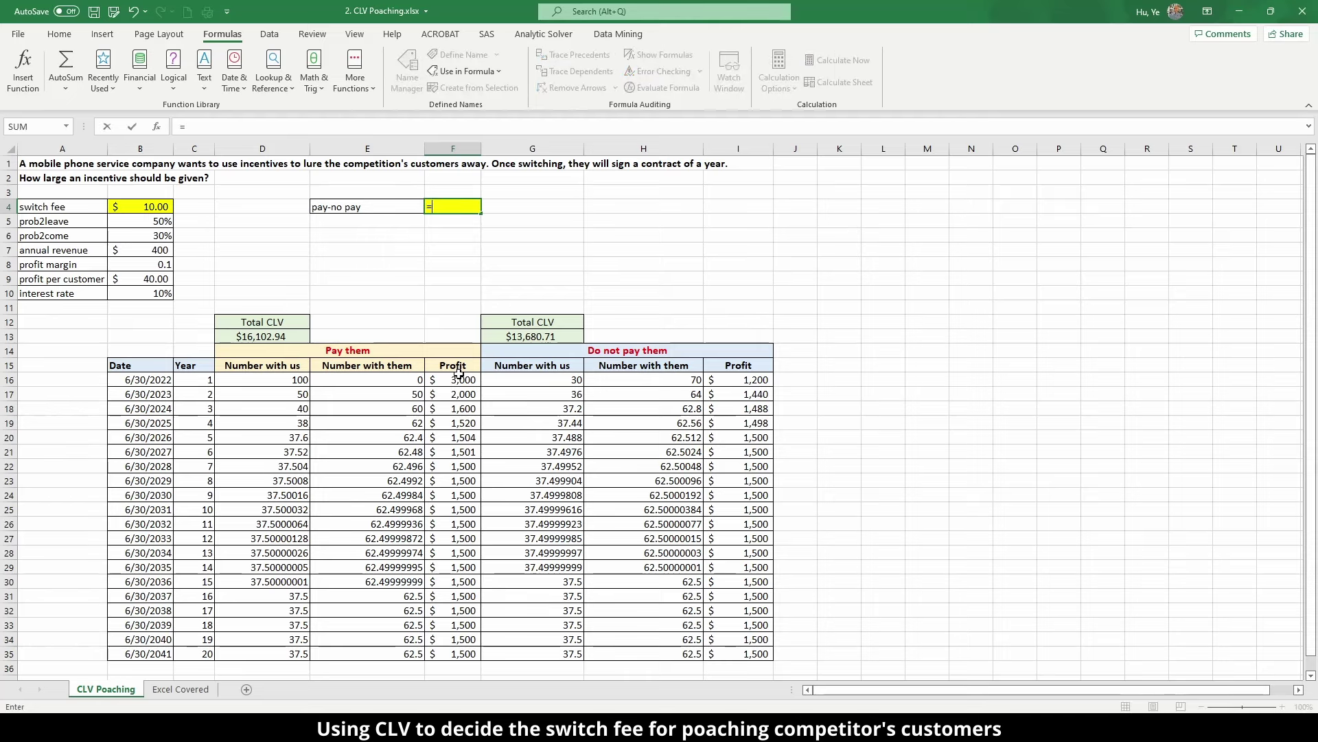
{"action": "left_click", "coordinate": [289, 336]}
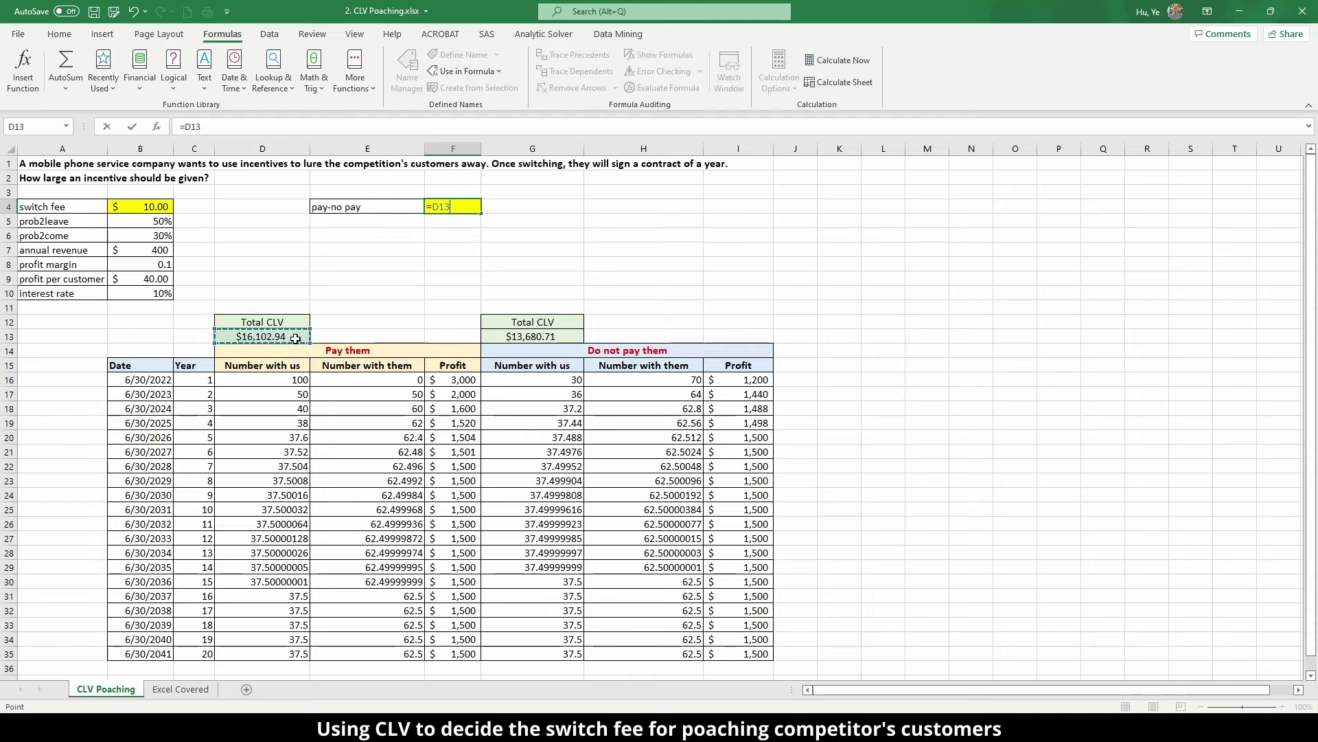
{"action": "type", "text": "-"}
{"action": "left_click", "coordinate": [541, 338]}
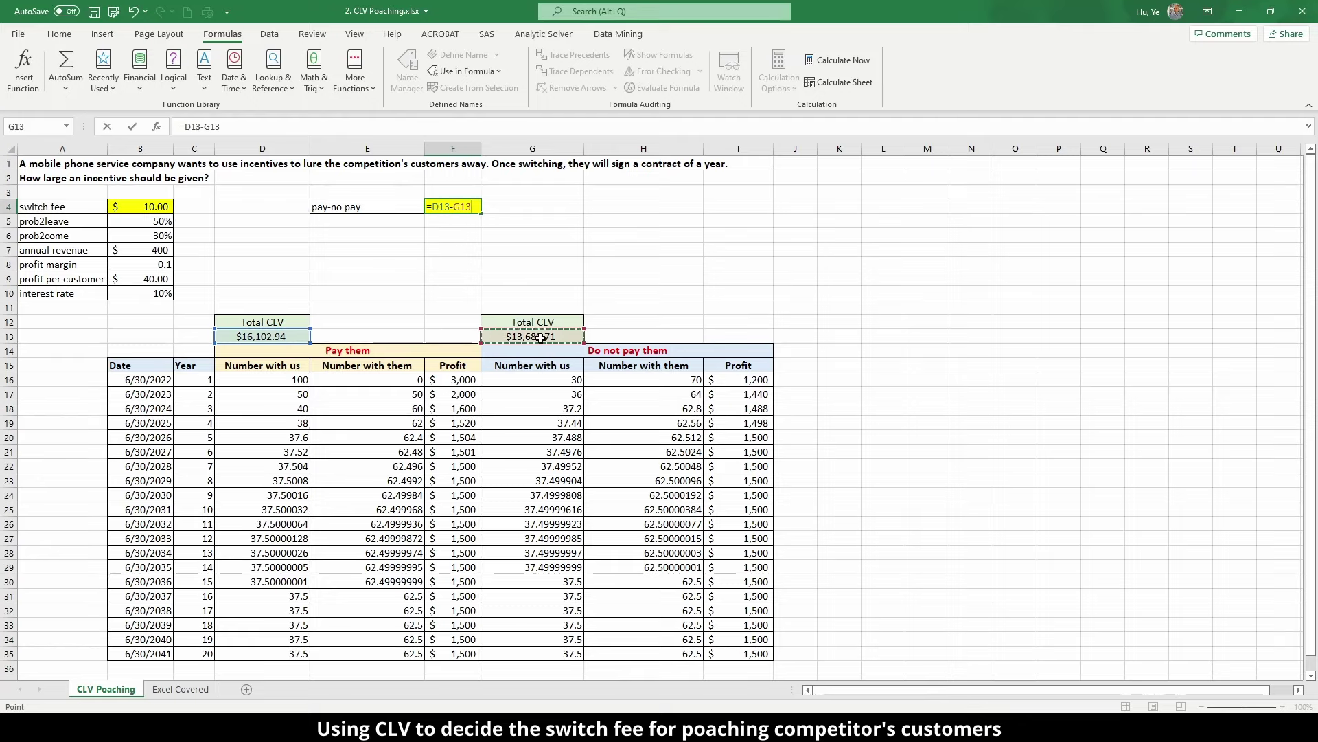
{"action": "key", "text": "Return"}
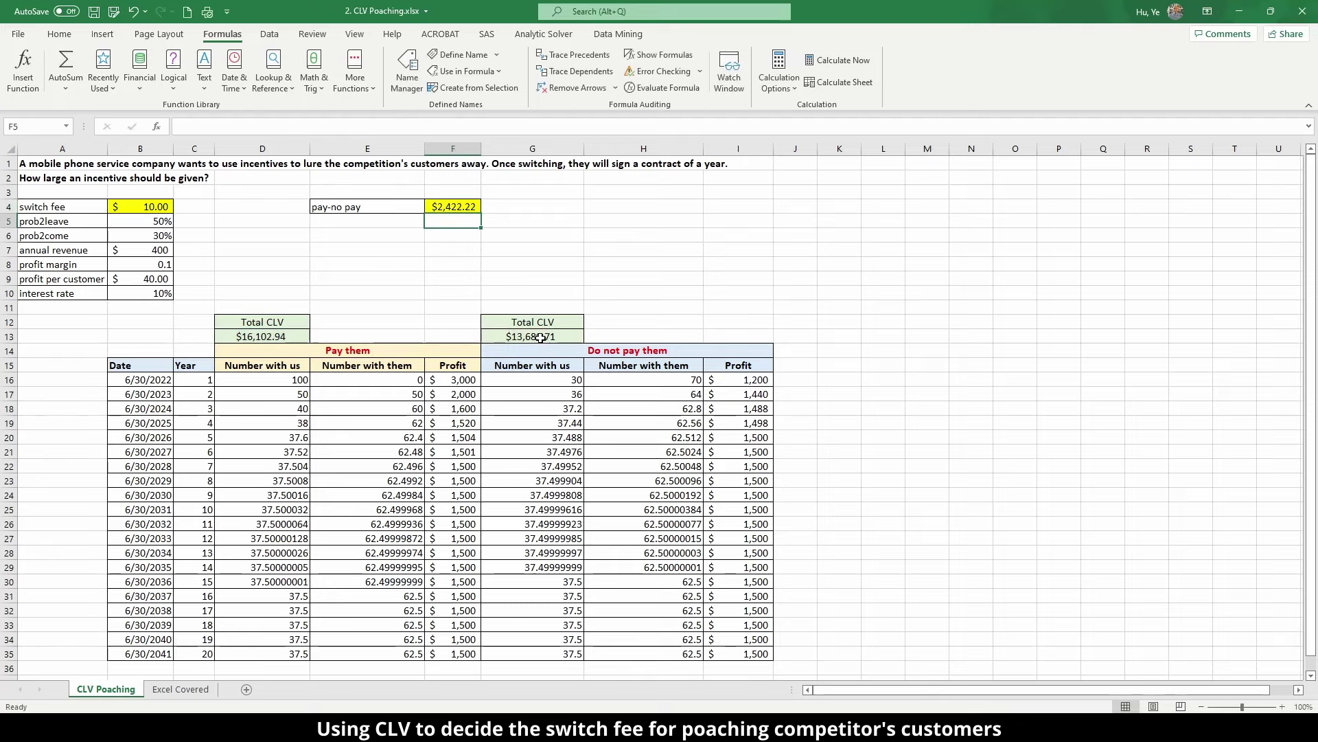
{"action": "left_click", "coordinate": [460, 208]}
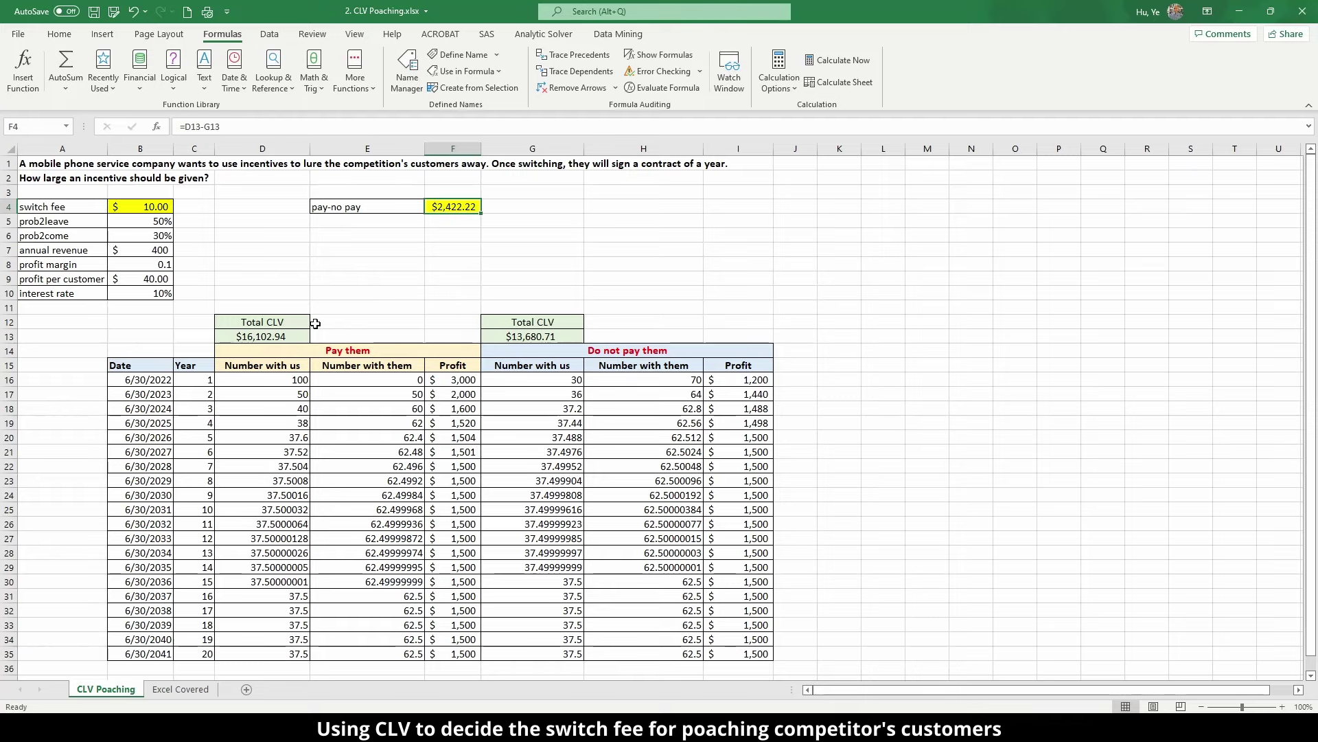
- Review the switch fee in B4 against the pay-no pay difference in F4
{"action": "key", "text": "Left"}
{"action": "key", "text": "Left"}
{"action": "key", "text": "Left"}
{"action": "key", "text": "Left"}
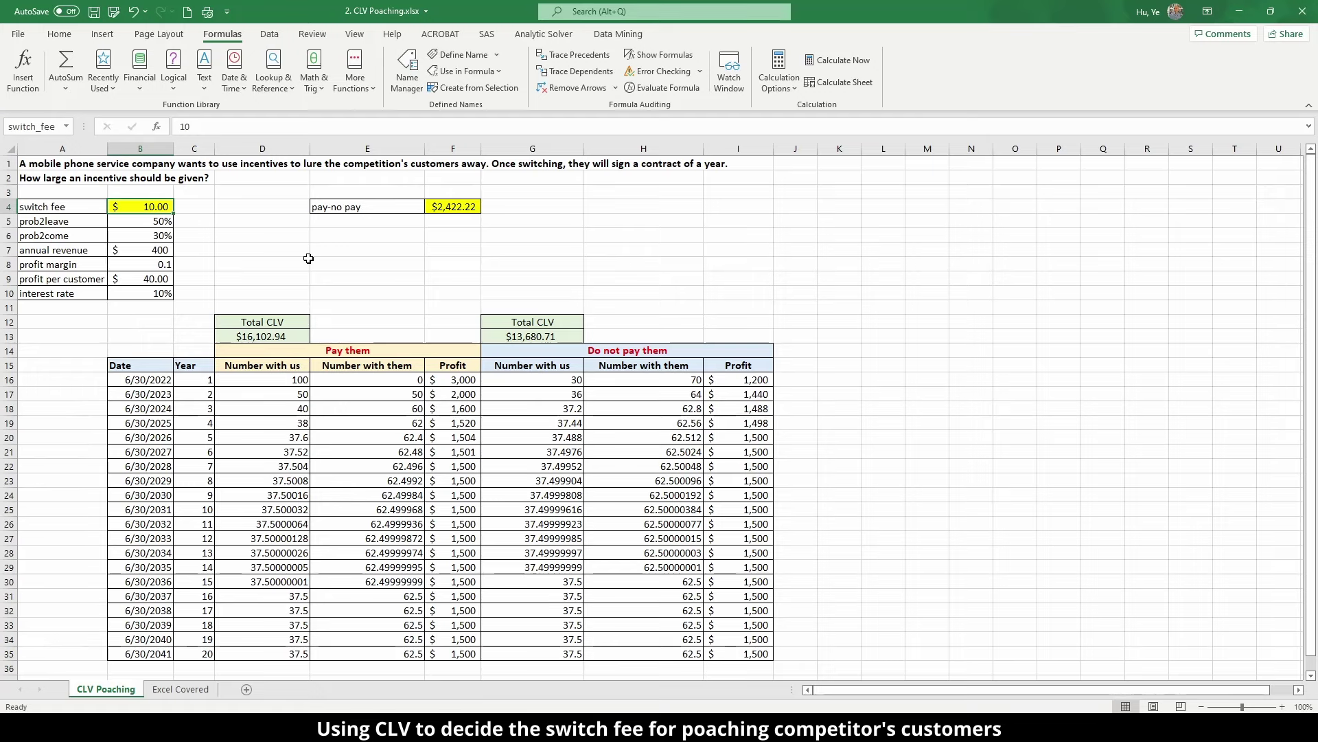
{"action": "key", "text": "Right"}
{"action": "key", "text": "Right"}
{"action": "key", "text": "Right"}
{"action": "key", "text": "Right"}
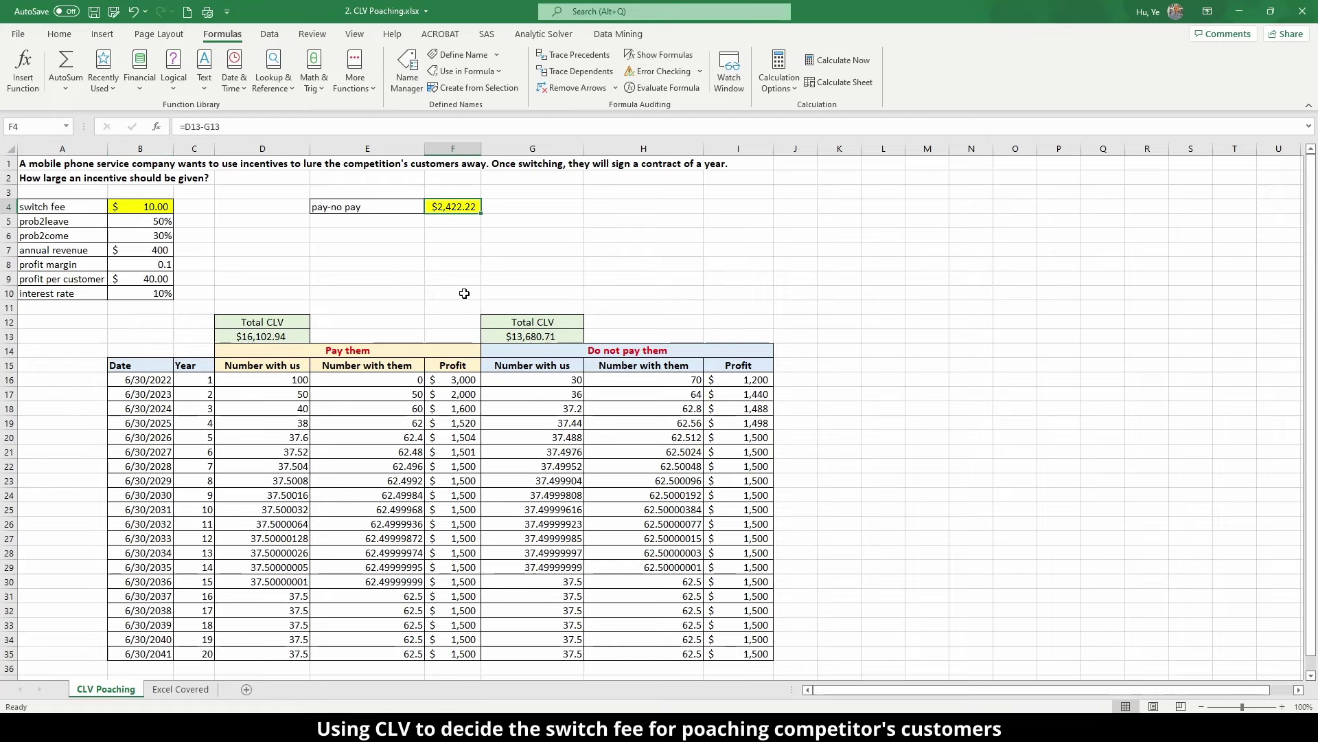
- Run Goal Seek to bring the pay-no pay difference in F4 to 0 by changing the switch fee in B4, and keep the solution
{"action": "left_click", "coordinate": [263, 36]}
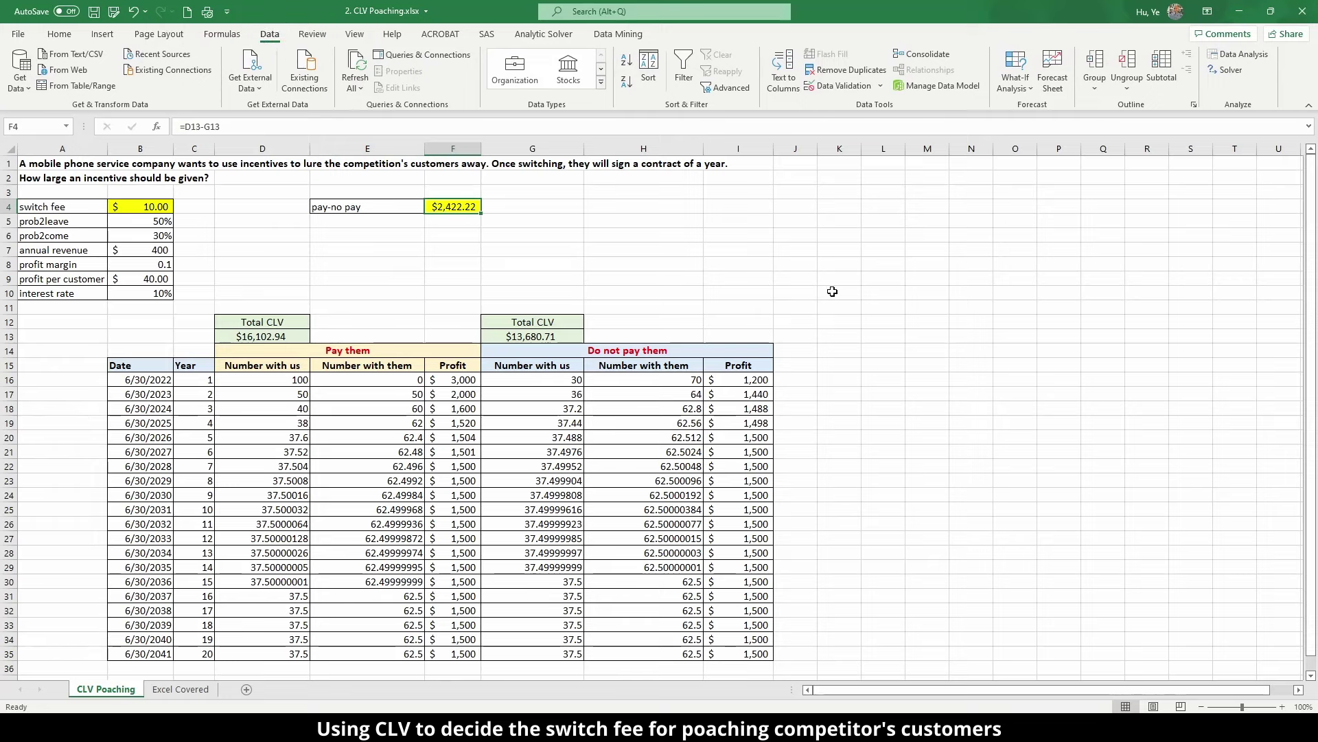
{"action": "left_click", "coordinate": [1016, 77]}
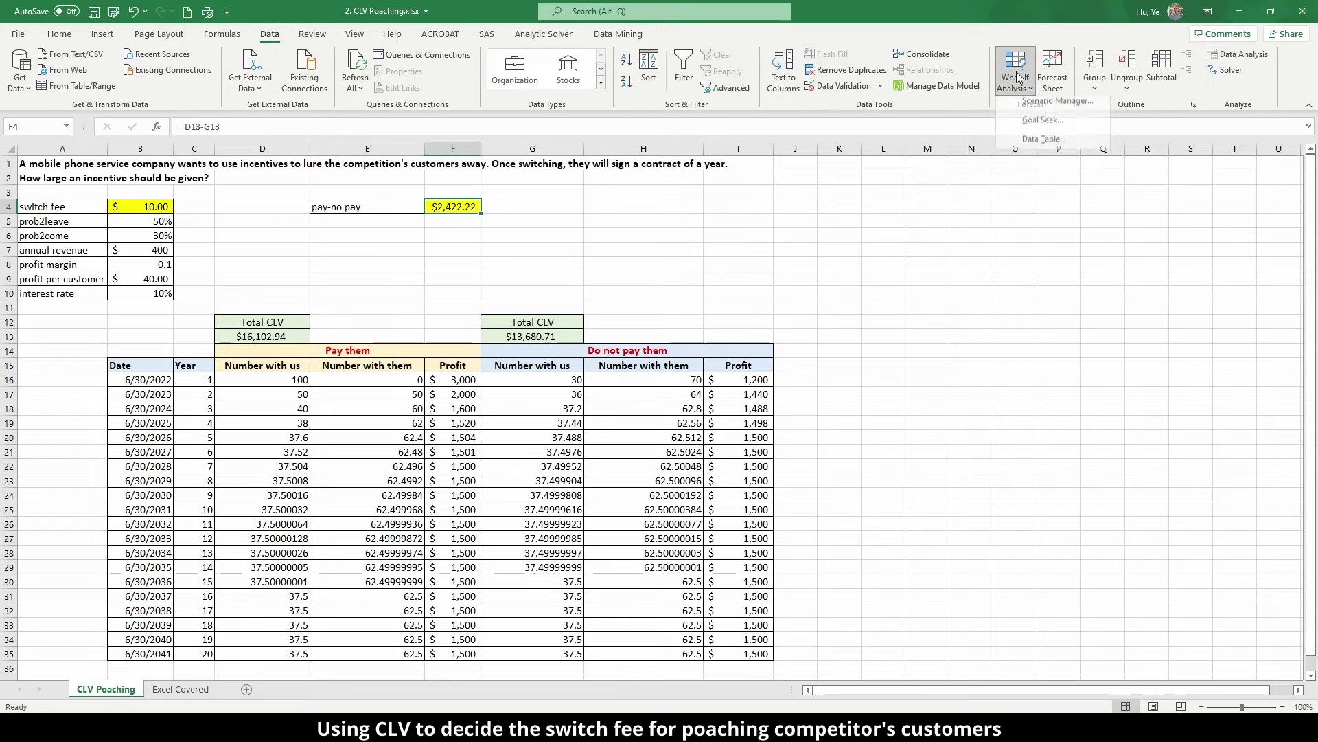
{"action": "left_click", "coordinate": [1033, 128]}
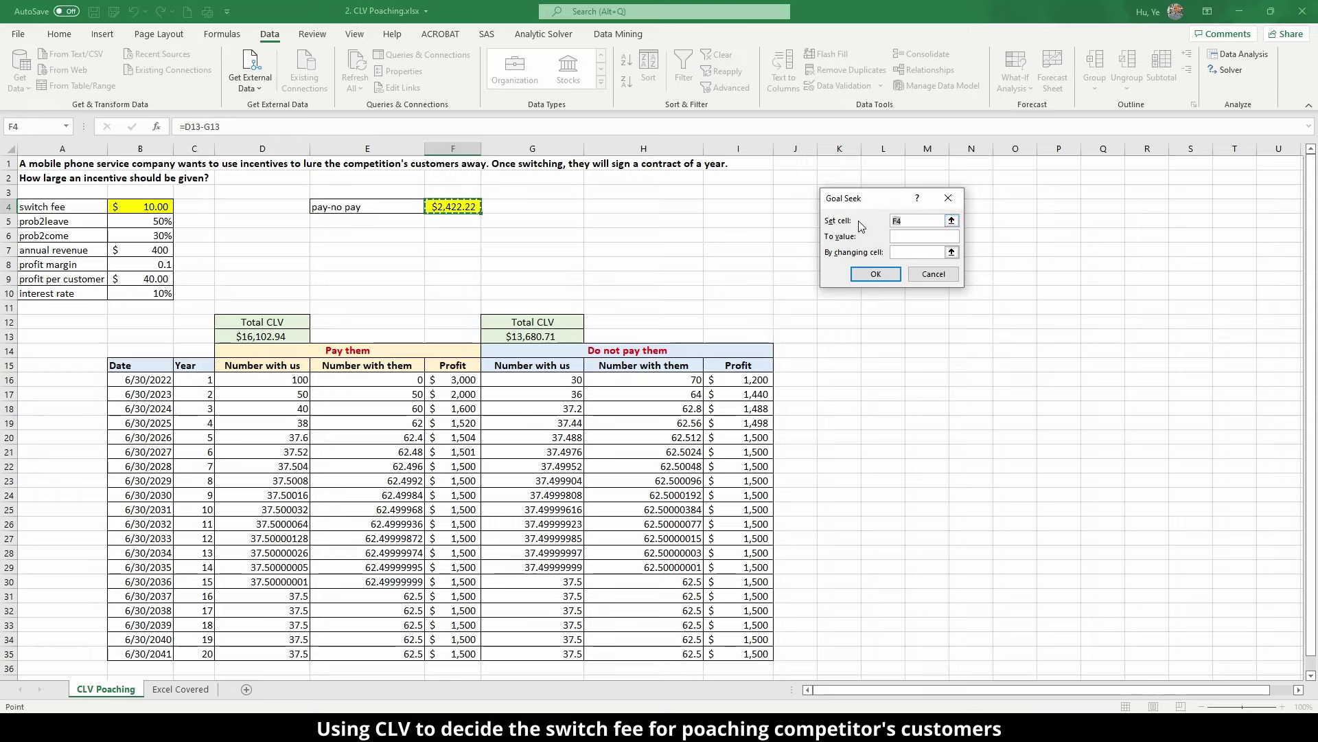
{"action": "left_click", "coordinate": [908, 220]}
{"action": "left_click", "coordinate": [470, 217]}
{"action": "left_click", "coordinate": [916, 234]}
{"action": "left_click", "coordinate": [898, 250]}
{"action": "type", "text": "0"}
{"action": "left_click", "coordinate": [898, 249]}
{"action": "left_click", "coordinate": [165, 203]}
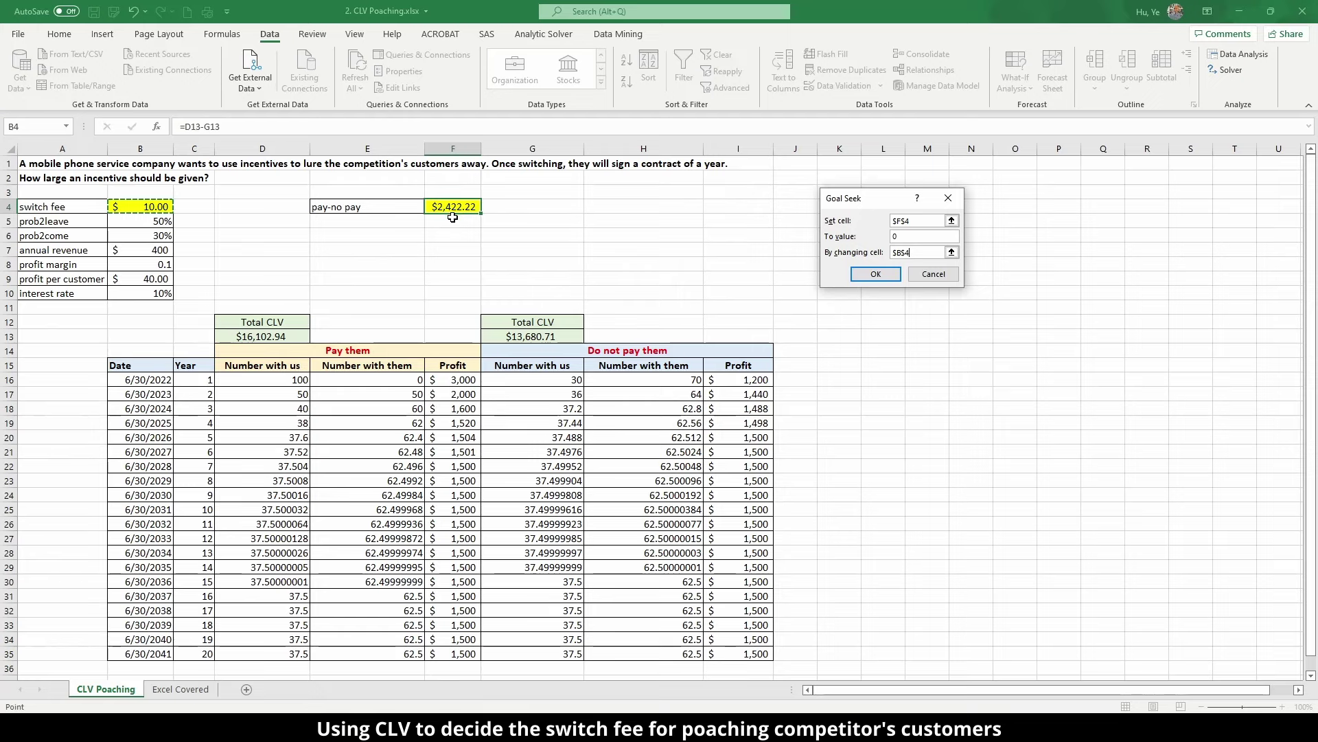
{"action": "left_click", "coordinate": [876, 275]}
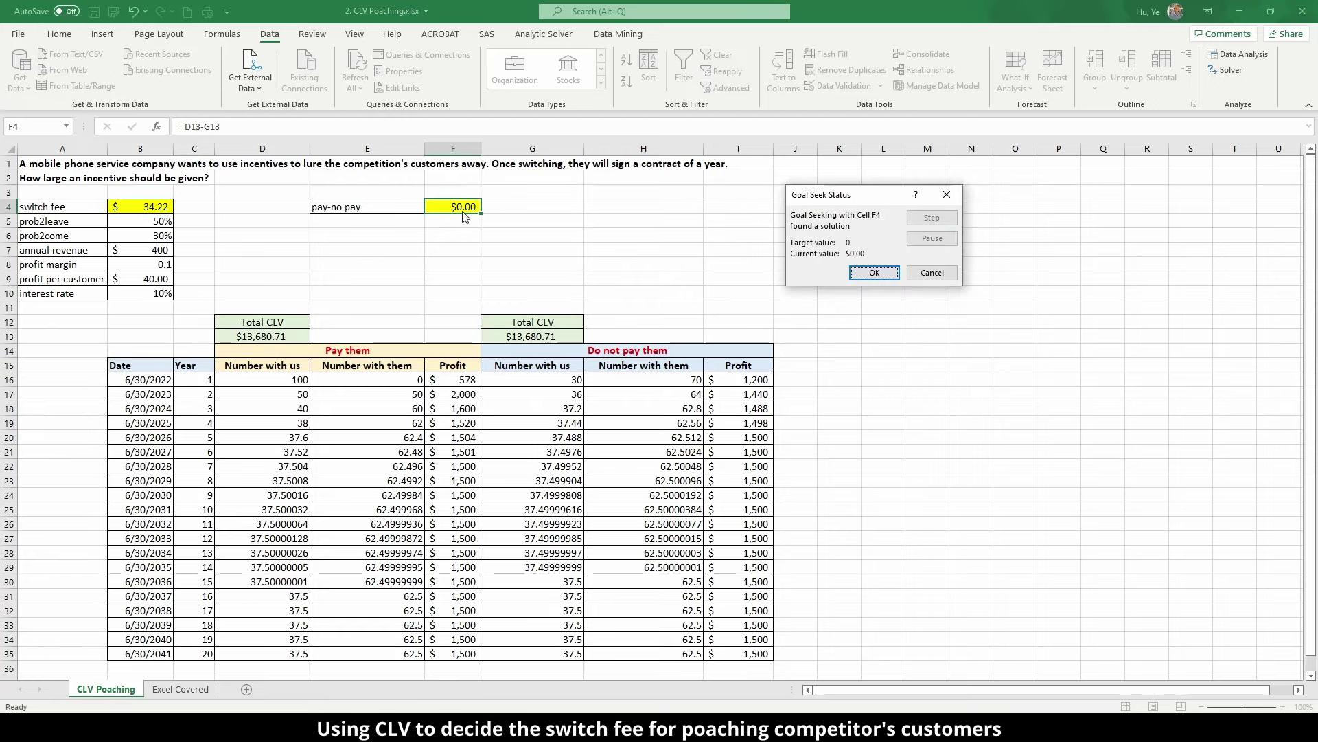
{"action": "left_click", "coordinate": [876, 273]}
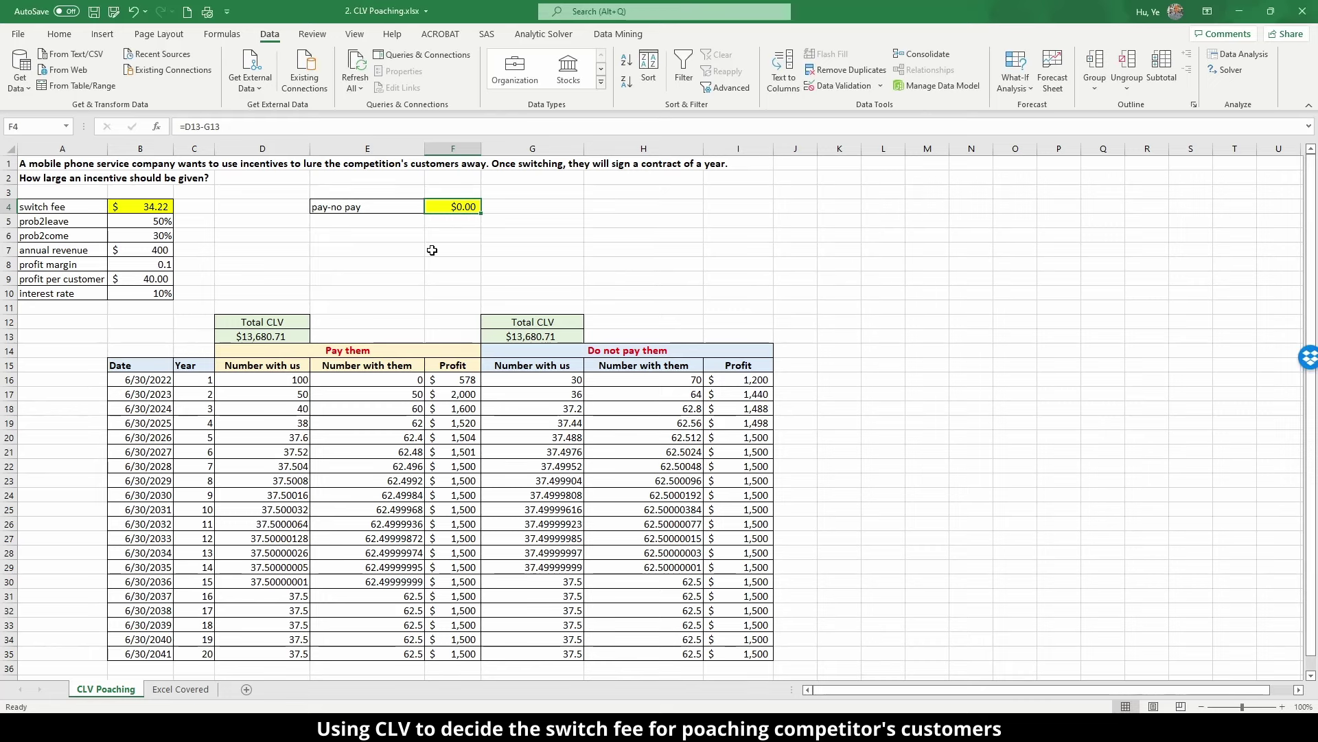
- Examine the solved switch fee in B4, the first-year customer number in D16 and the Total CLVs of both scenarios
{"action": "left_click", "coordinate": [129, 207]}
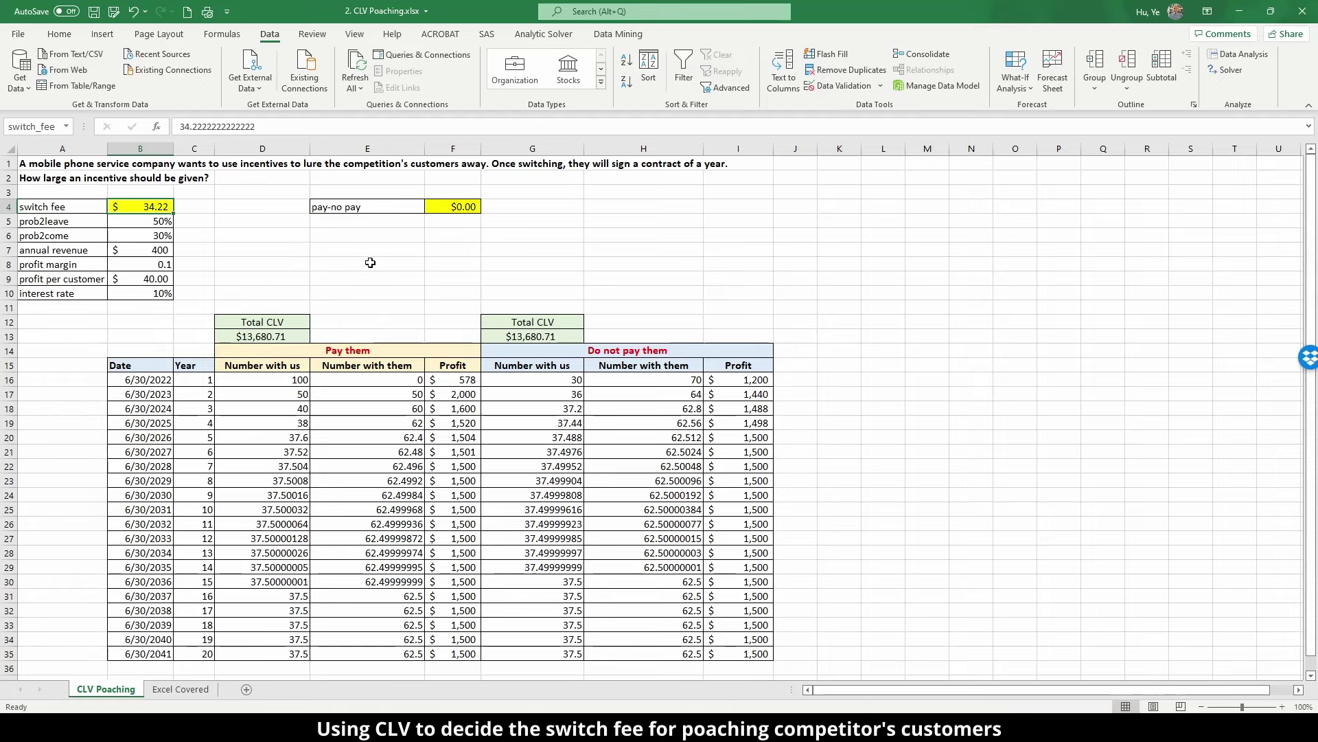
{"action": "left_click", "coordinate": [402, 355]}
{"action": "left_click", "coordinate": [569, 350]}
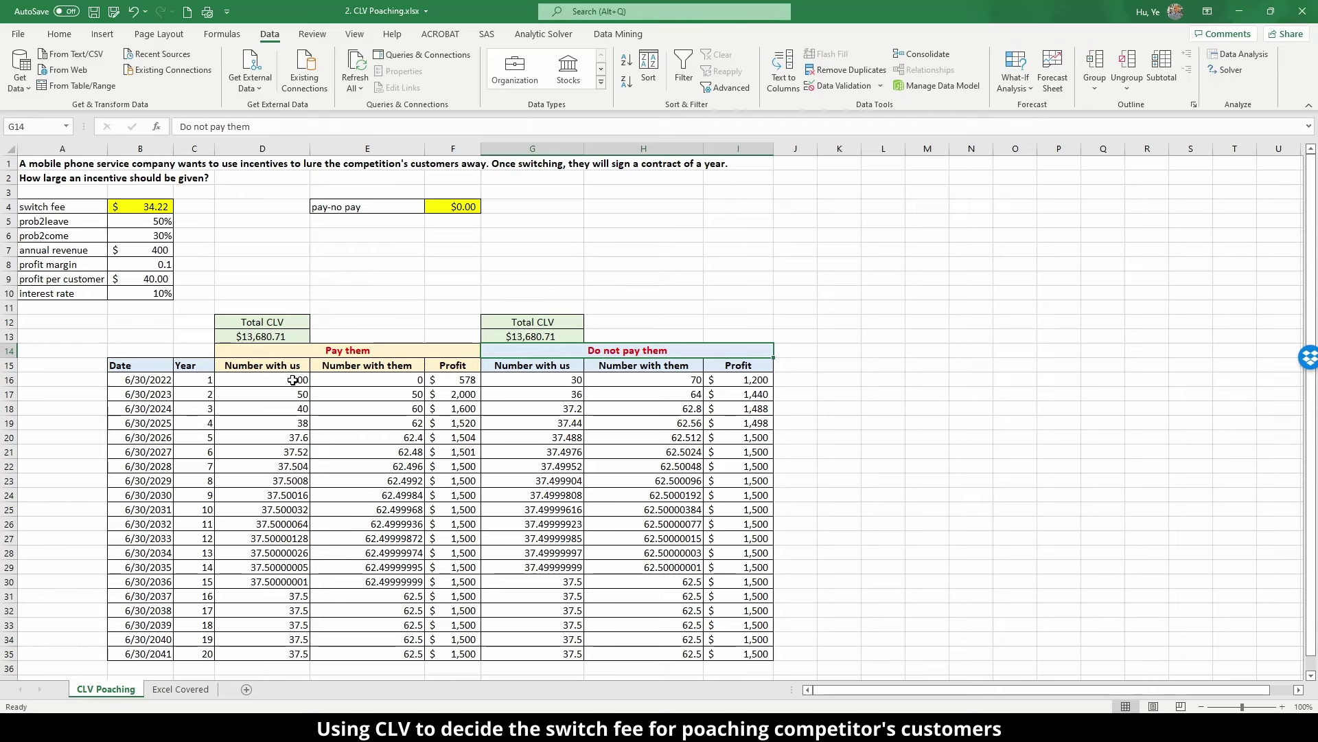
{"action": "left_click", "coordinate": [293, 380]}
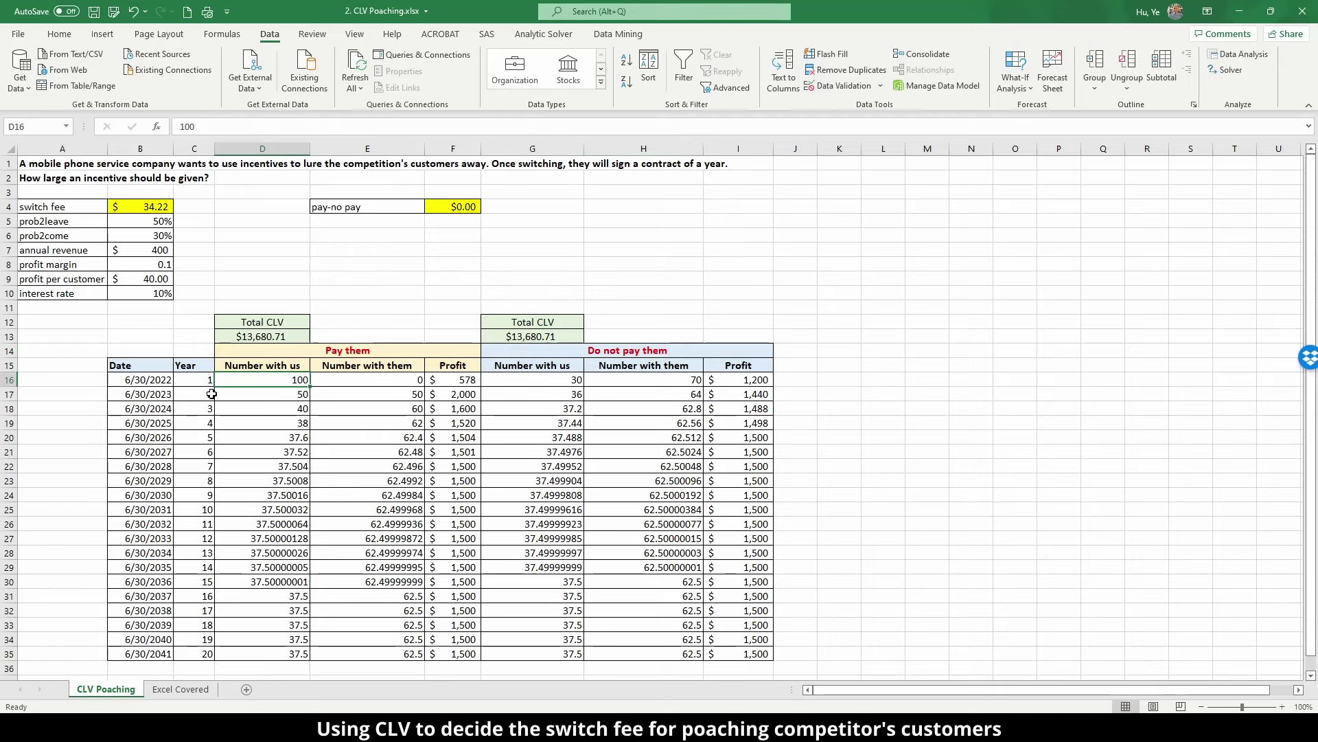
{"action": "left_click", "coordinate": [141, 204]}
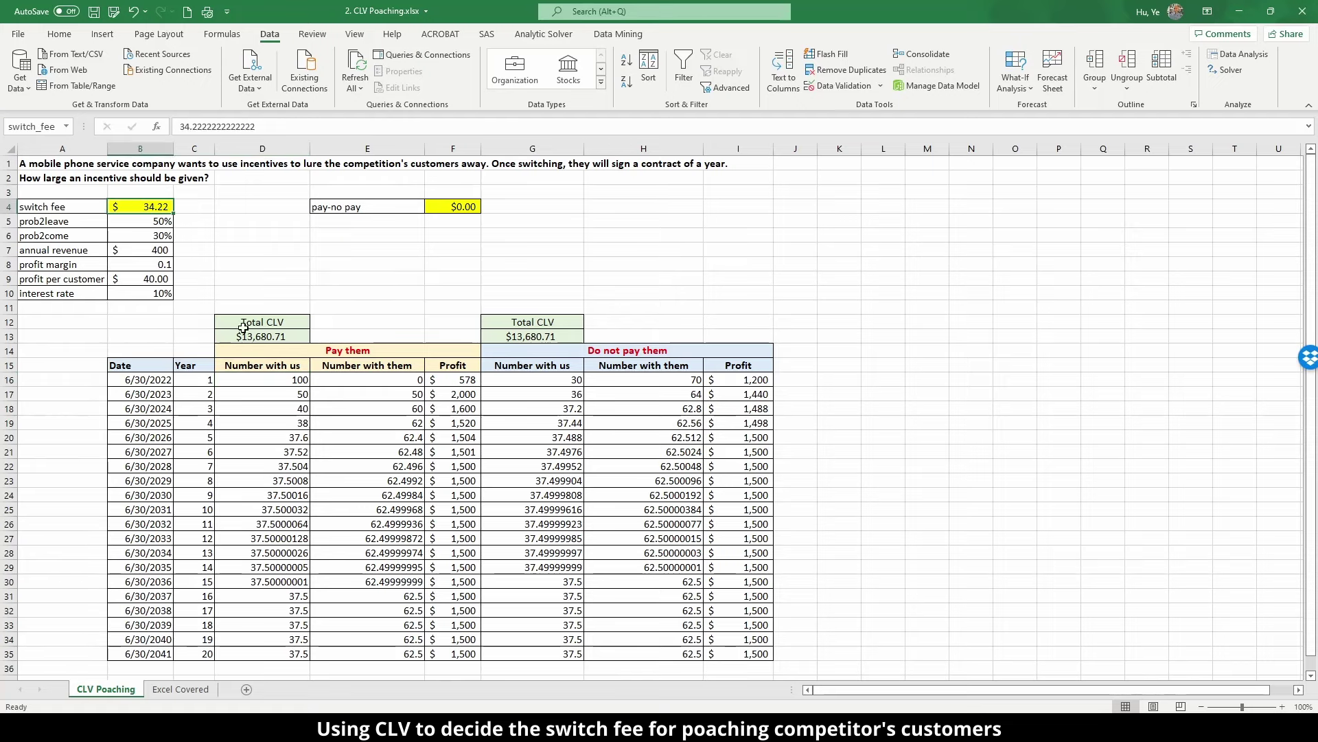
{"action": "left_click", "coordinate": [275, 380]}
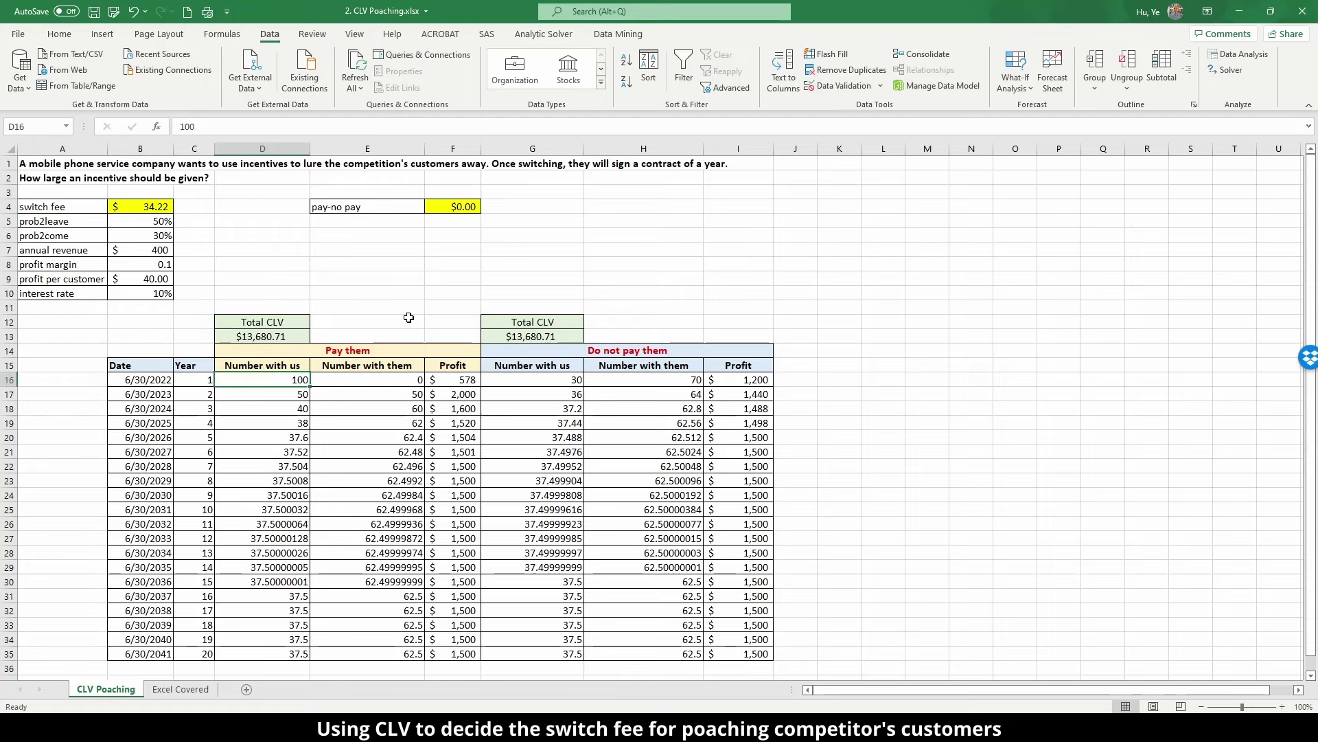
{"action": "left_click", "coordinate": [230, 333]}
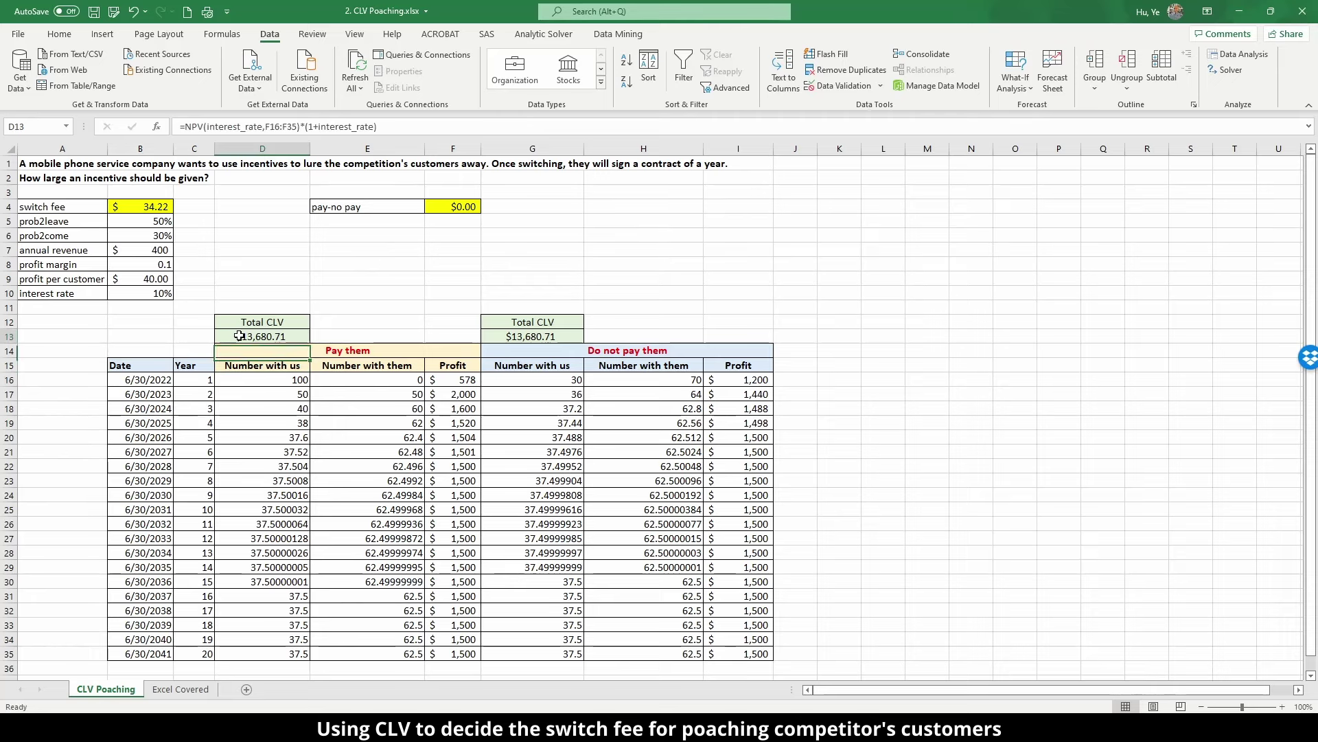
{"action": "key", "text": "Right"}
{"action": "key", "text": "Right"}
{"action": "key", "text": "Right"}
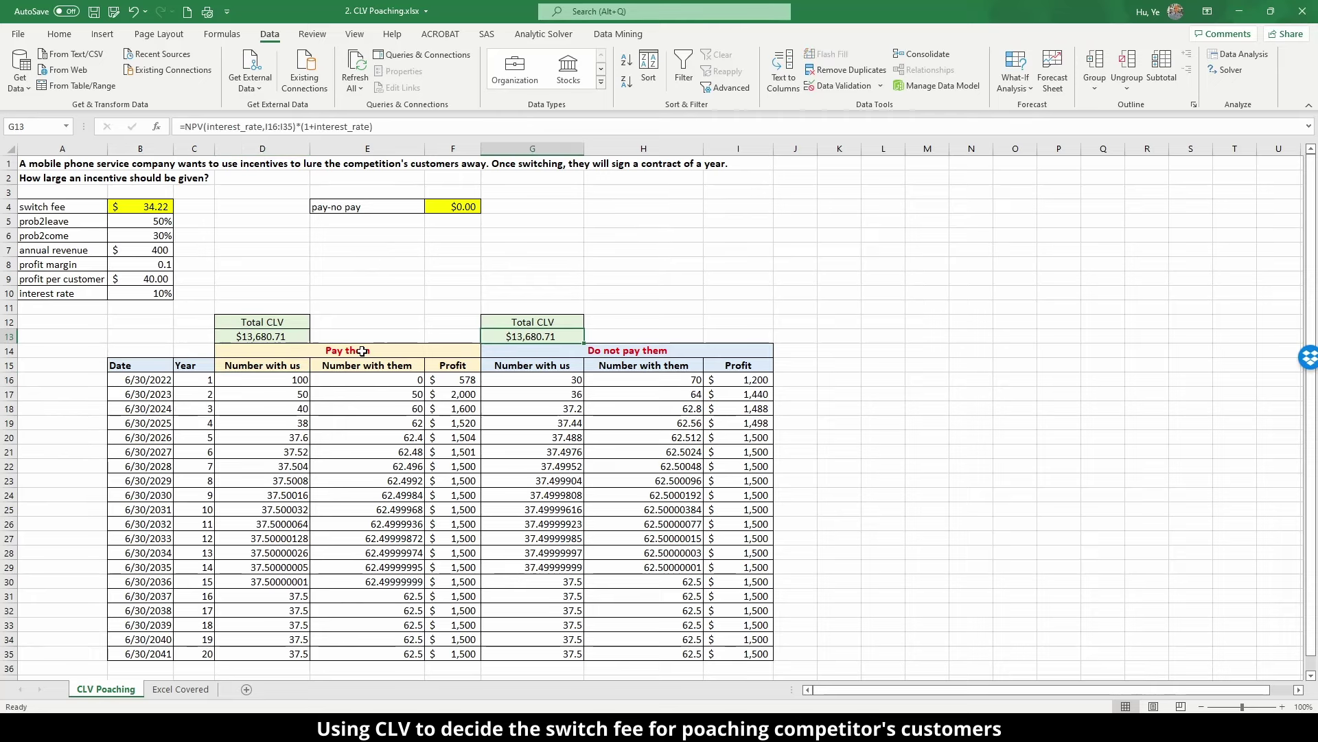